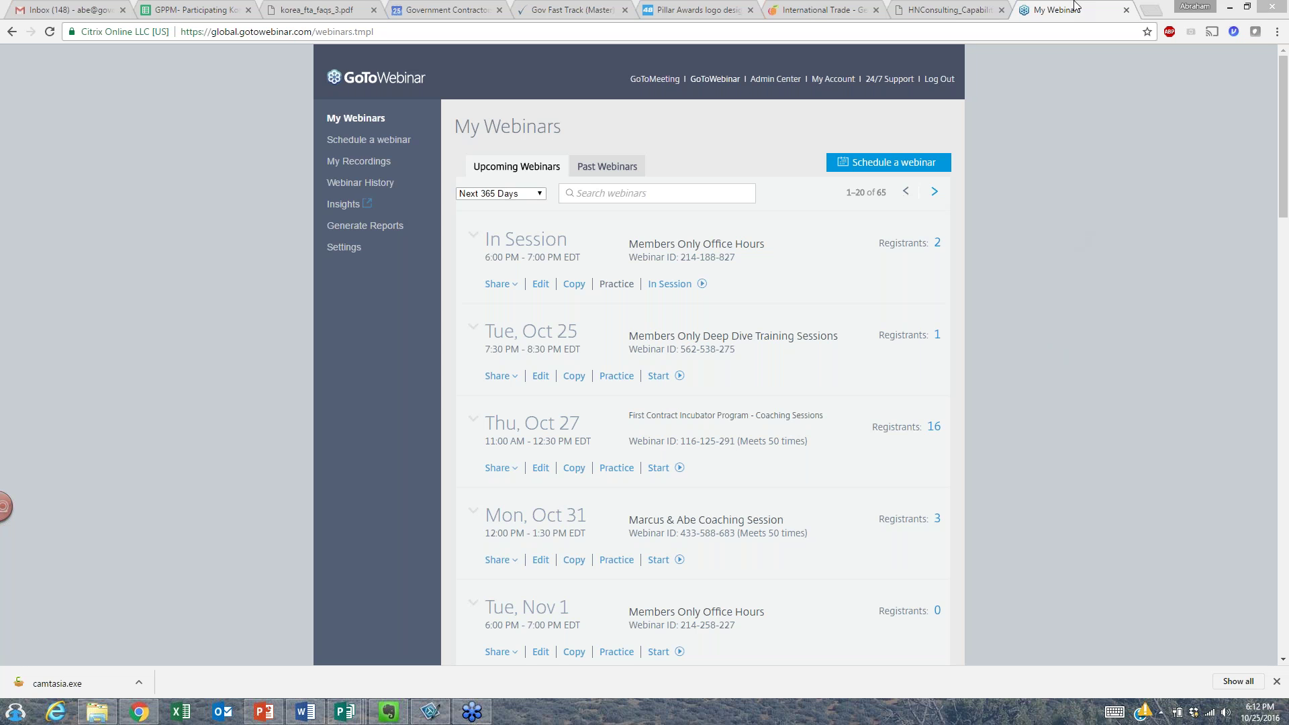
# Open a new blank browser tab next to the GoToWebinar My Webinars tab.
pyautogui.click(1151, 11)
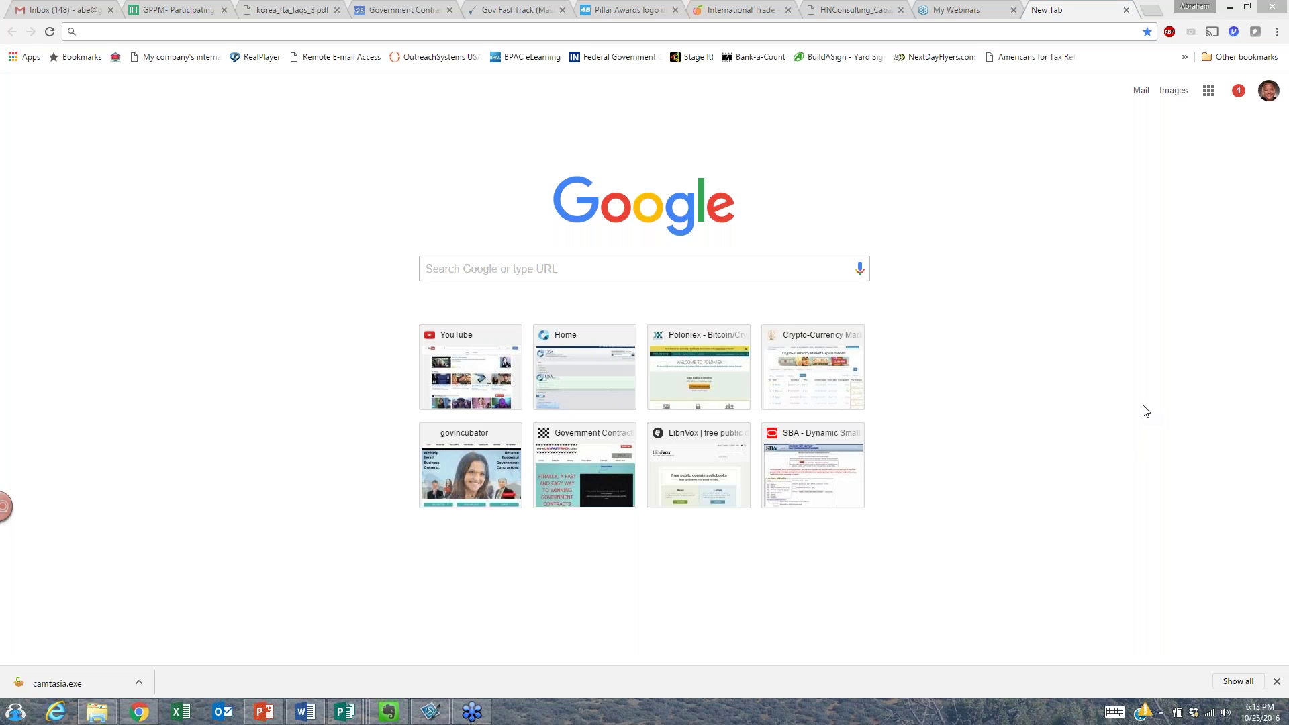
pyautogui.press('XF86AudioRaiseVolume')
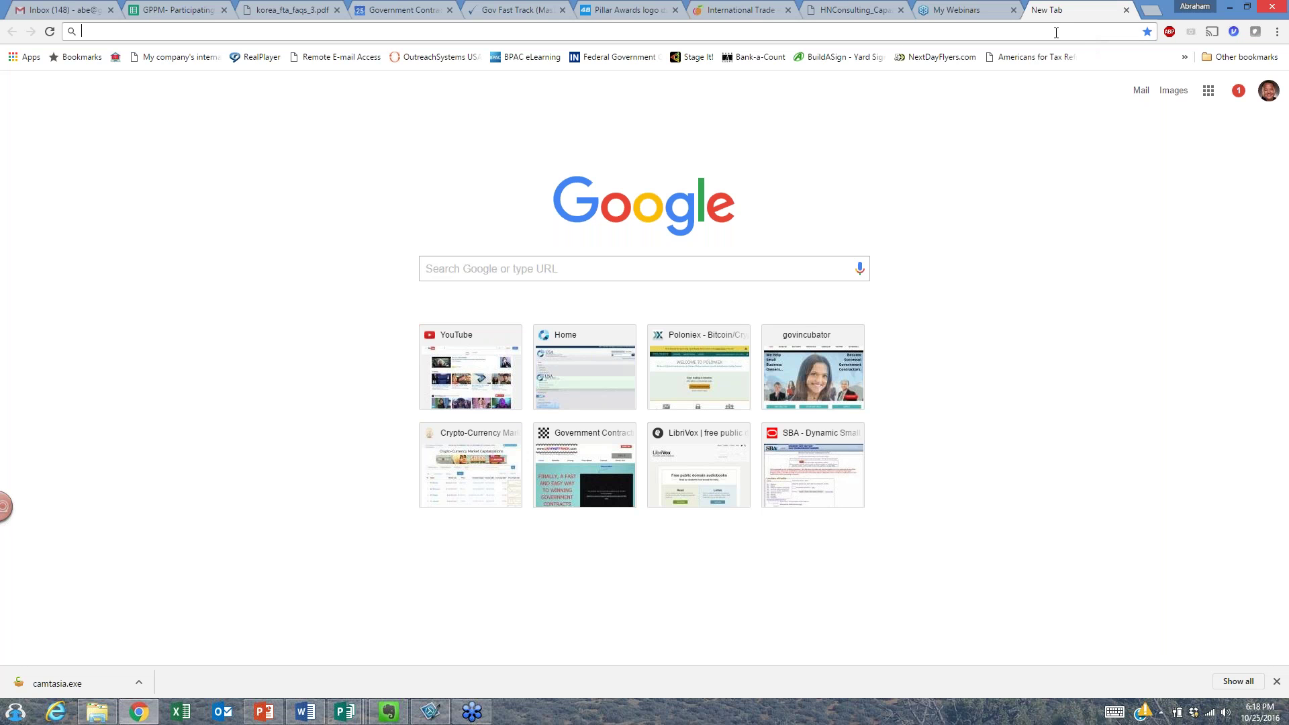
# Search the web for 'sos ga' and open the Georgia Business Search form's Business Name field.
pyautogui.write('sos ga')
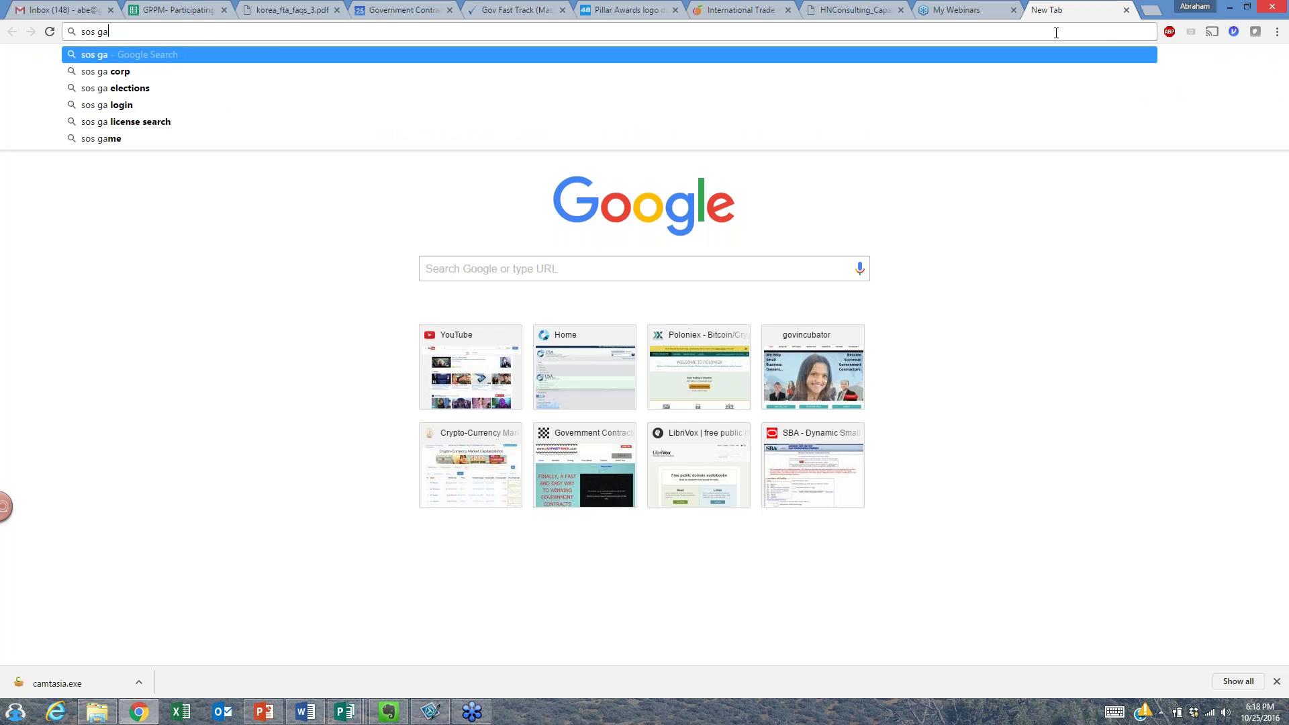
pyautogui.press('Return')
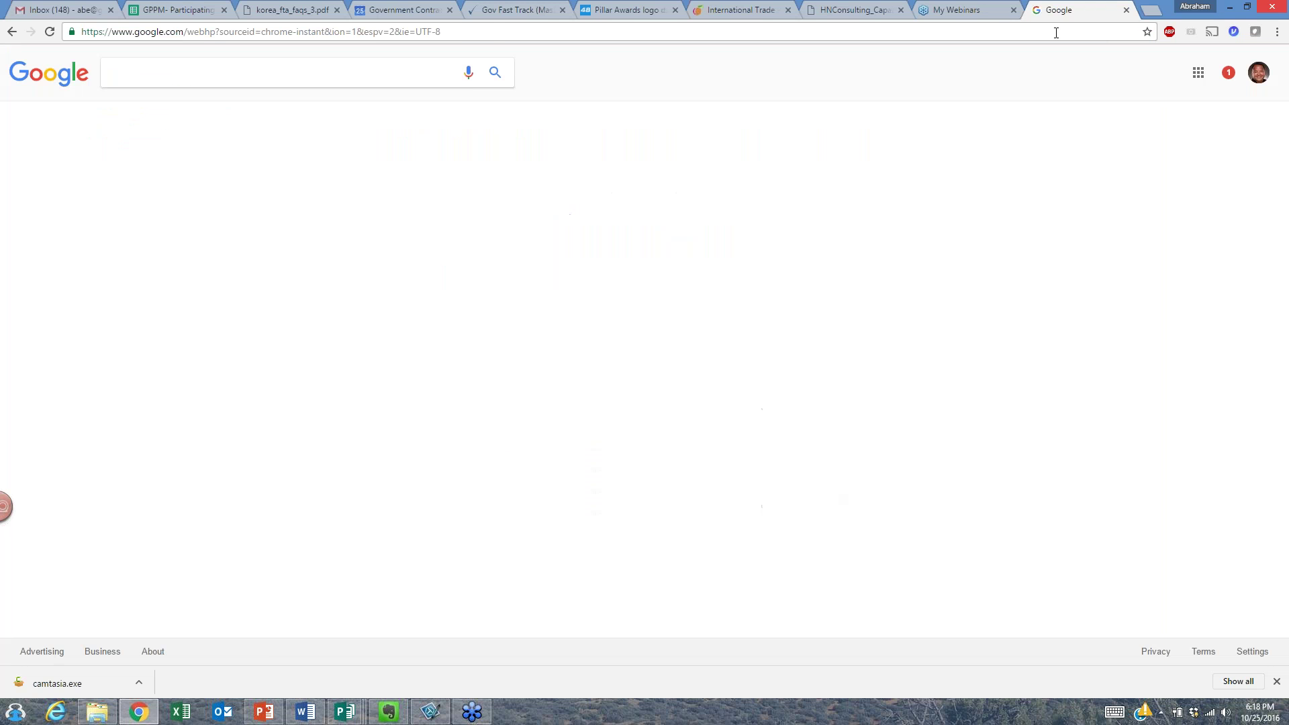
pyautogui.click(180, 168)
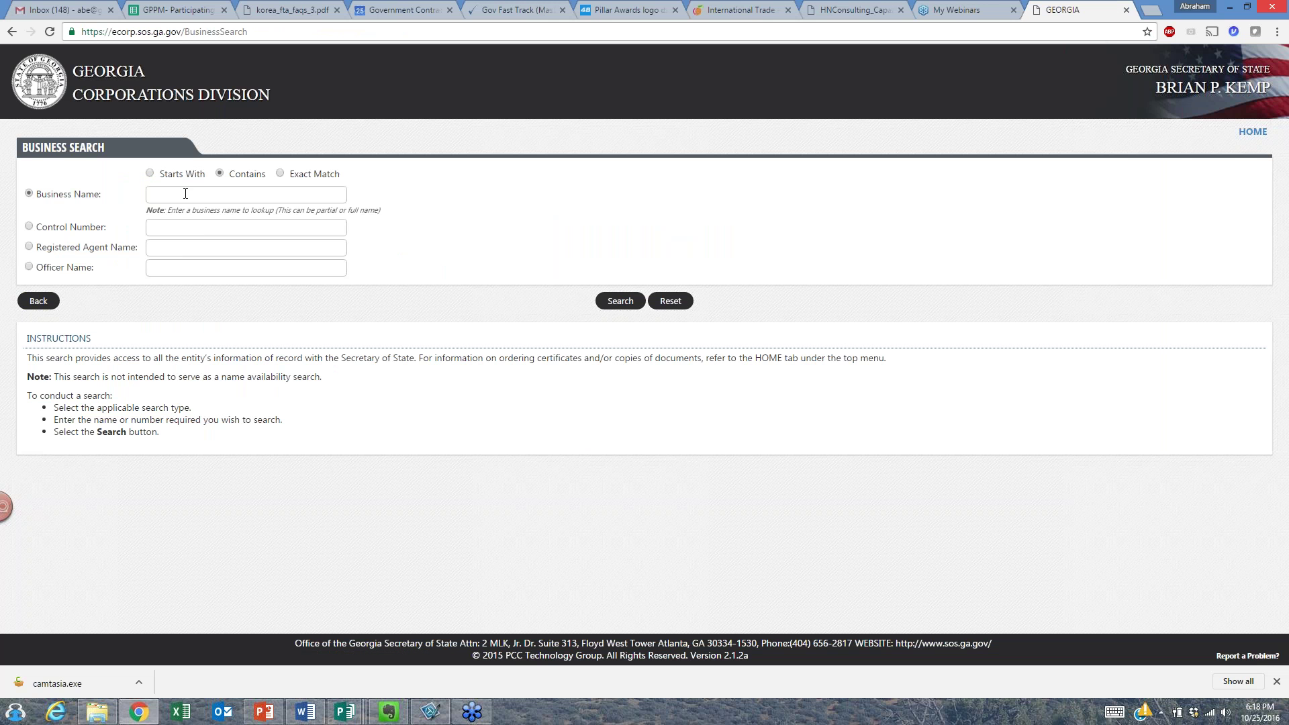
pyautogui.click(186, 193)
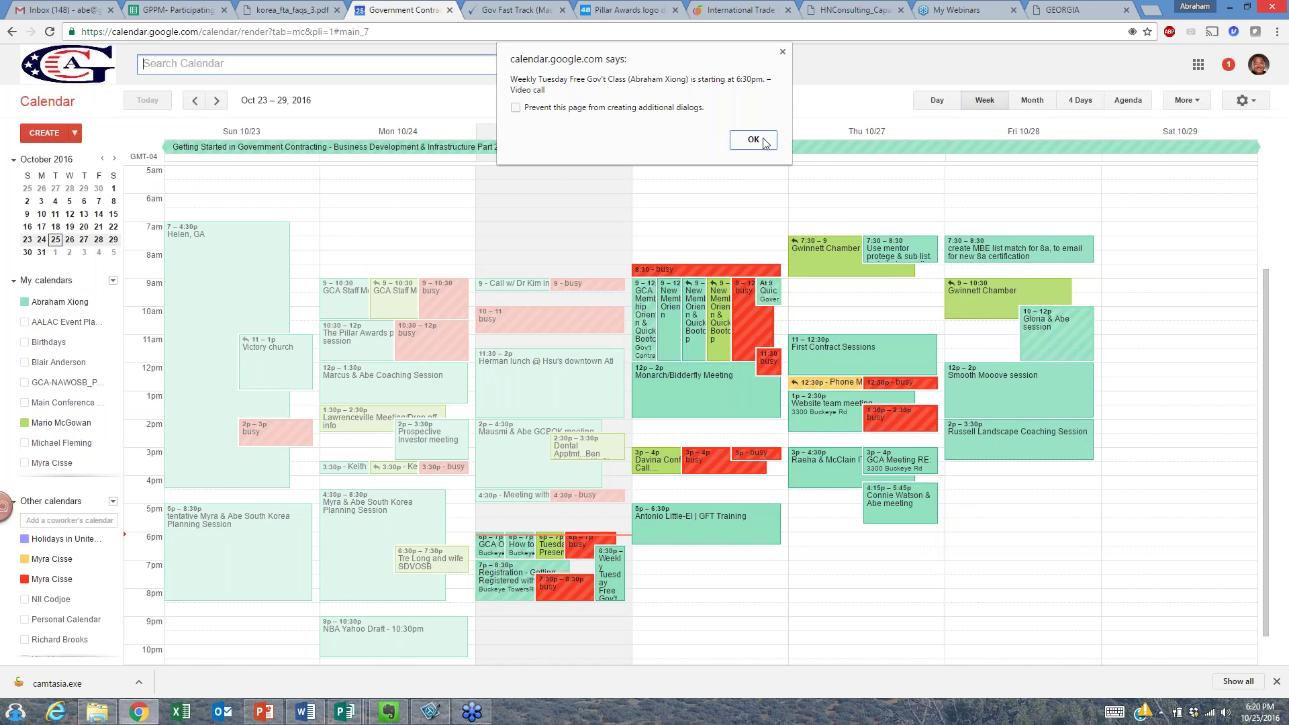
# Dismiss the Google Calendar event reminder and switch back to the Georgia tab.
pyautogui.click(761, 136)
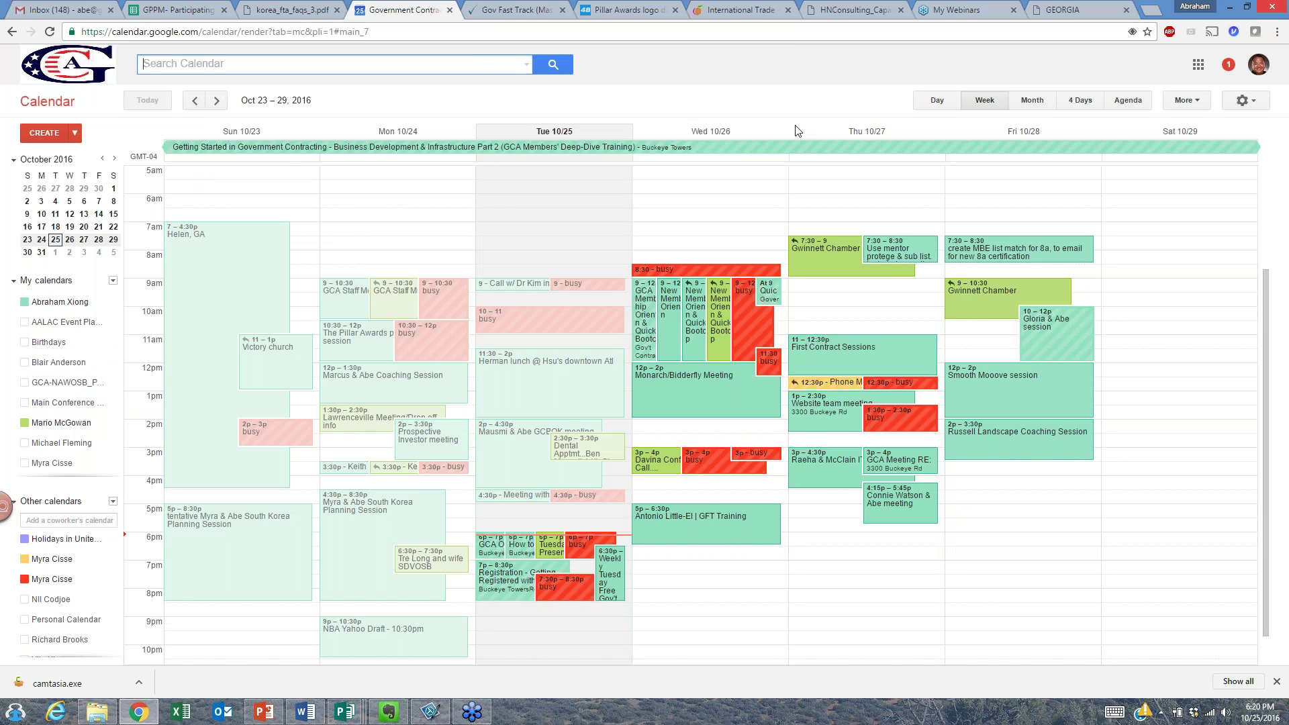
pyautogui.hotkey('ctrl', '9')
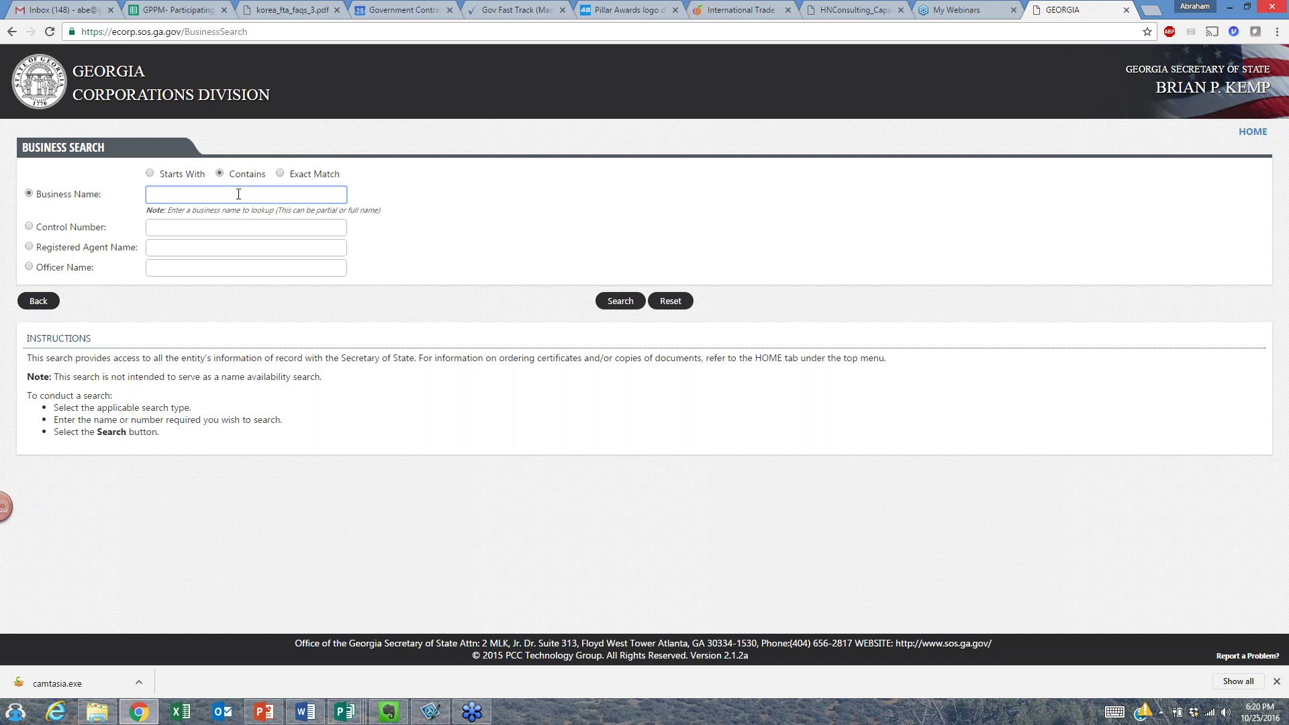
# Search for a misspelled business name and dismiss the 'No data found' alert.
pyautogui.write('pes')
pyautogui.write('t be')
pyautogui.write('aur')
pyautogui.press('BackSpace')
pyautogui.press('BackSpace')
pyautogui.write('ureau')
pyautogui.click(612, 302)
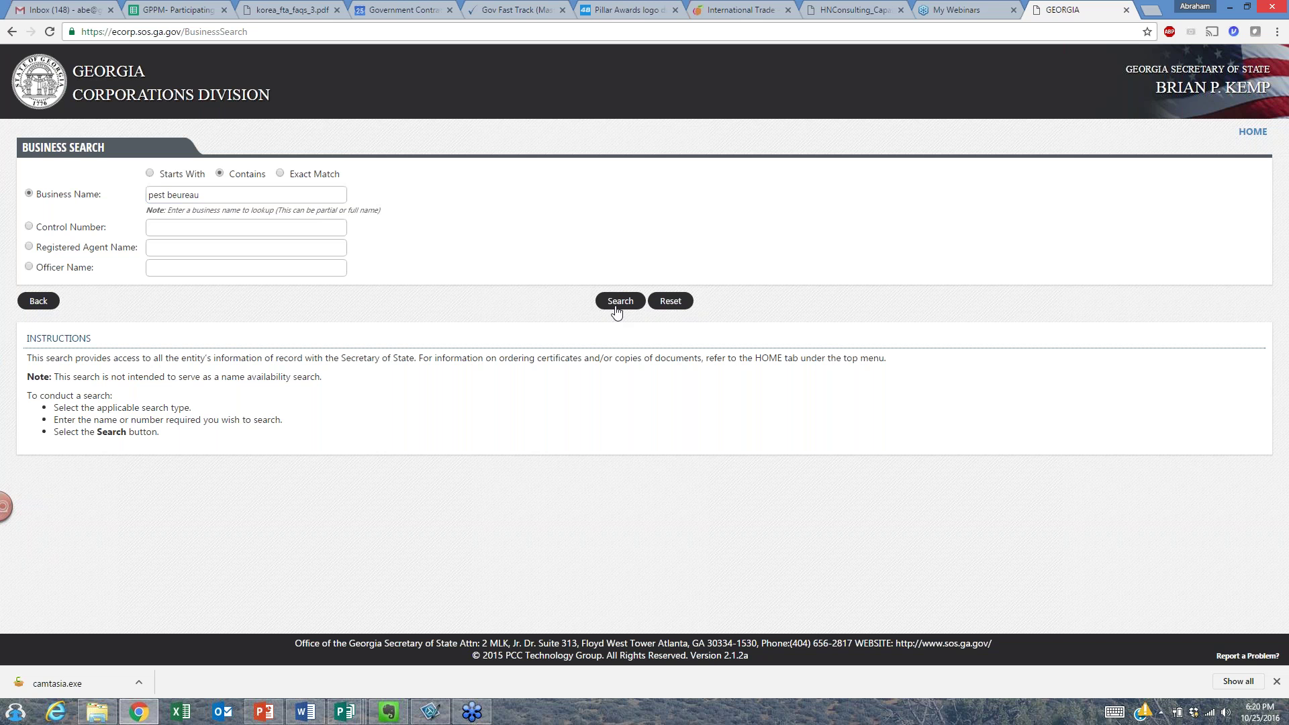
pyautogui.click(616, 308)
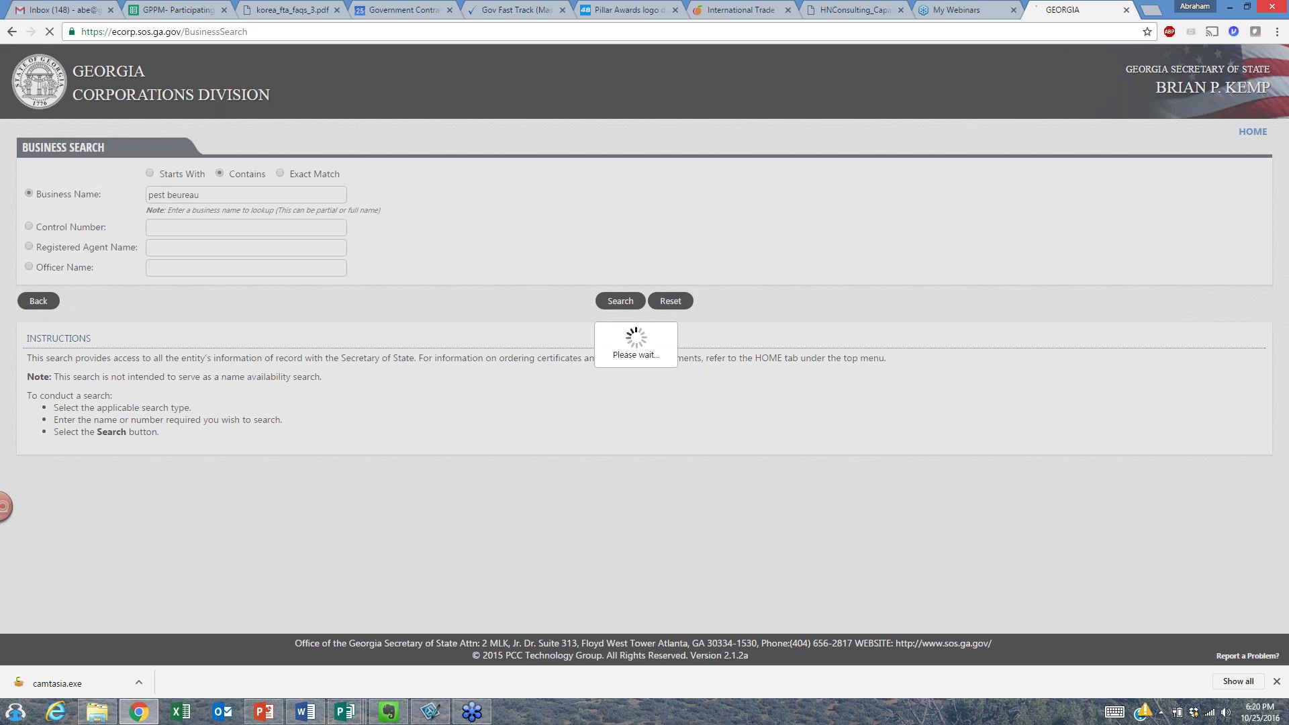
pyautogui.press('Return')
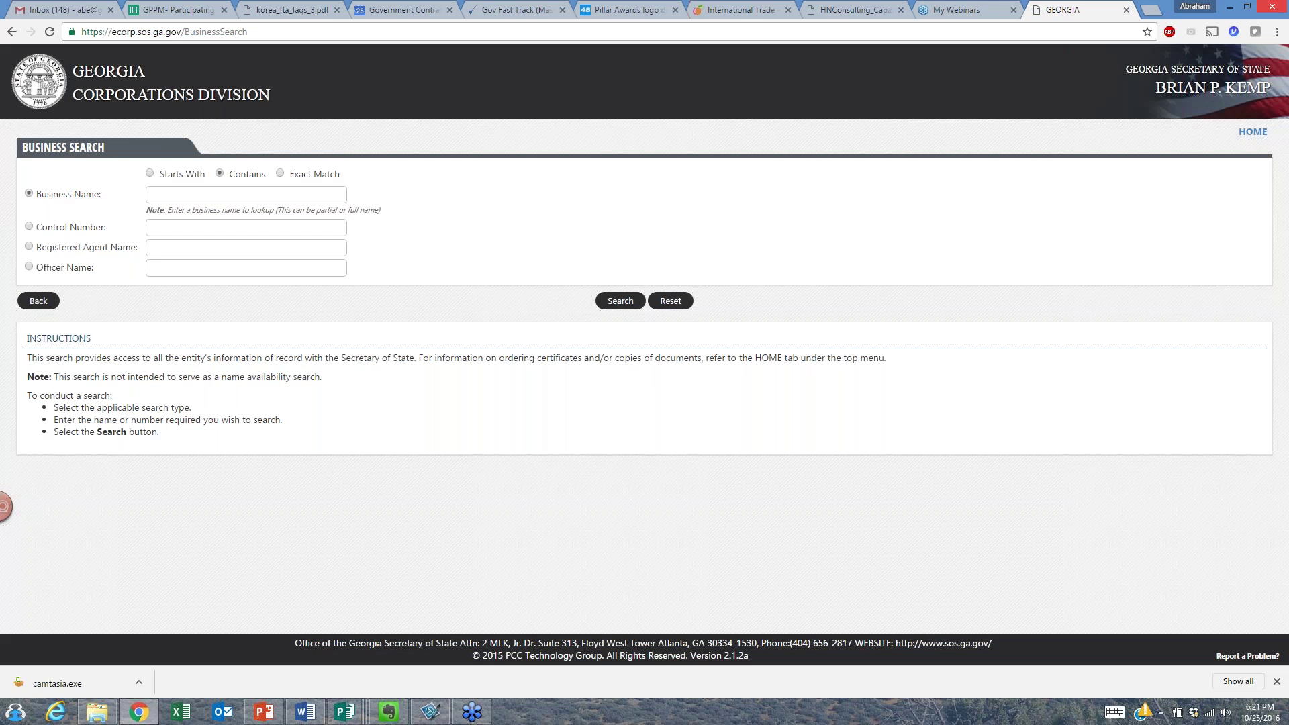
# Correct the Business Name to 'pest bureau' and search again.
pyautogui.click(231, 199)
pyautogui.write('pes')
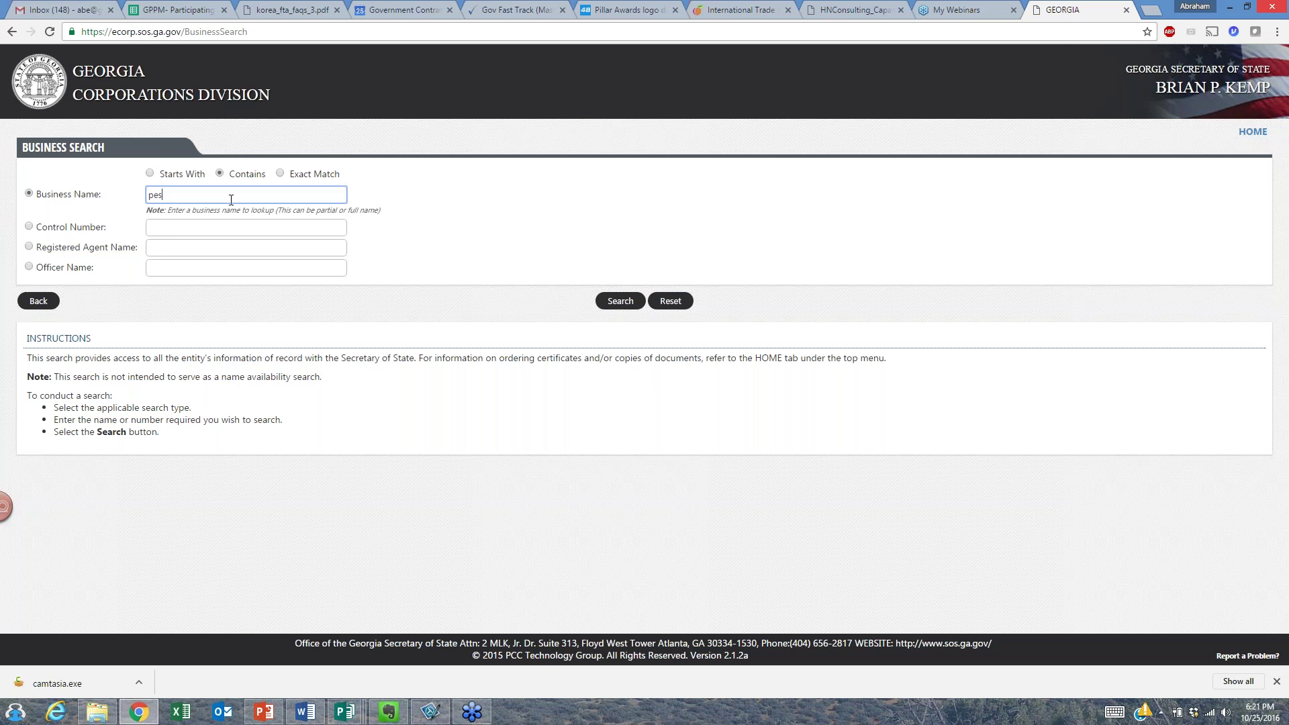
pyautogui.write('t beu')
pyautogui.press('BackSpace')
pyautogui.write('u')
pyautogui.press('BackSpace')
pyautogui.press('BackSpace')
pyautogui.write('ureau')
pyautogui.click(617, 301)
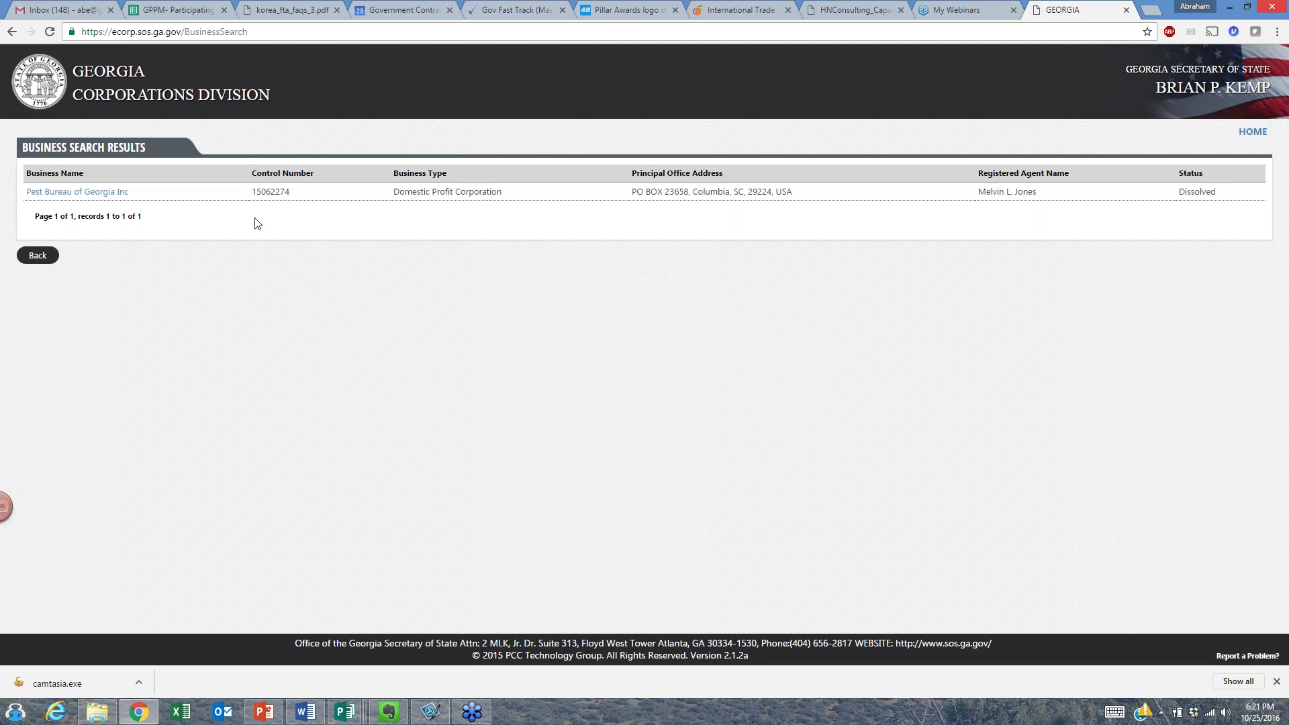
# Open the Pest Bureau of Georgia Inc record and highlight its Dissolved business status.
pyautogui.click(49, 193)
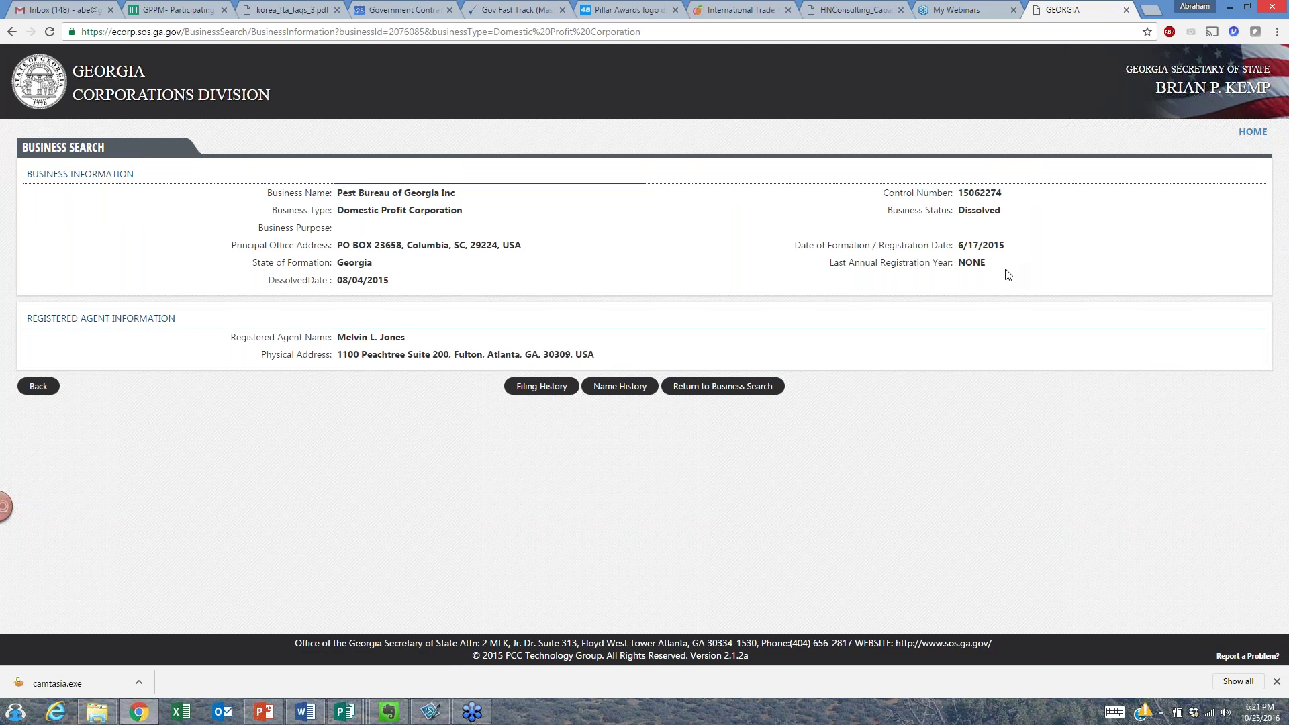
pyautogui.moveTo(958, 210); pyautogui.dragTo(1000, 210)
# Deselect the text and capture a Snagit region screenshot of the Pest Bureau business information page.
pyautogui.click(807, 287)
pyautogui.press('Print')
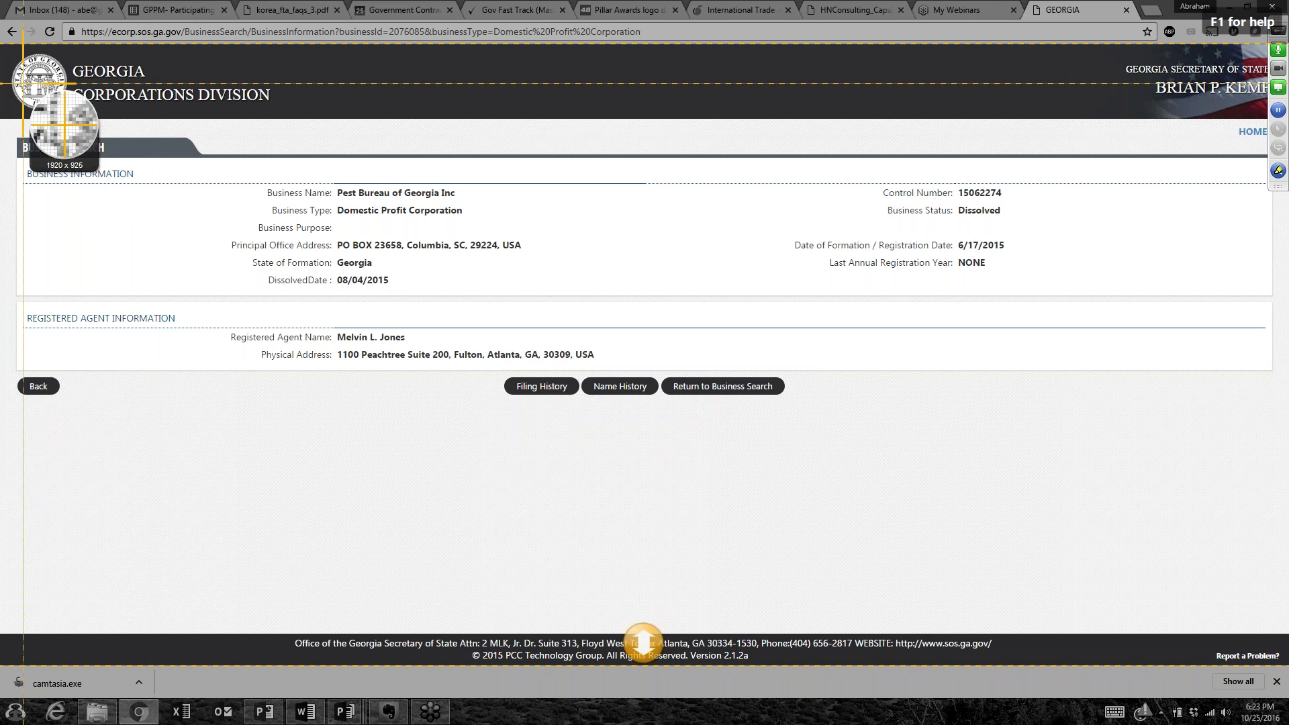
pyautogui.moveTo(6, 50); pyautogui.dragTo(1145, 551)
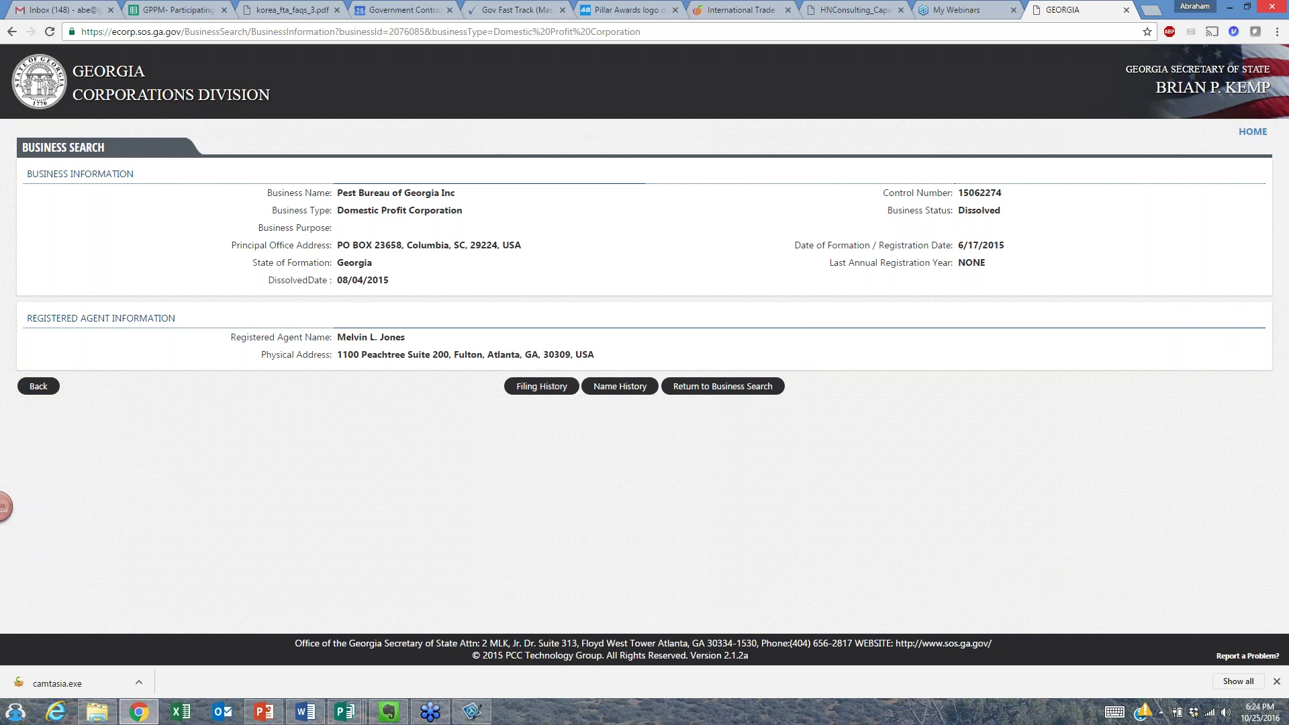
# In the Gmail draft, address the message to the contact picked from the To-field suggestions.
pyautogui.hotkey('ctrl', '1')
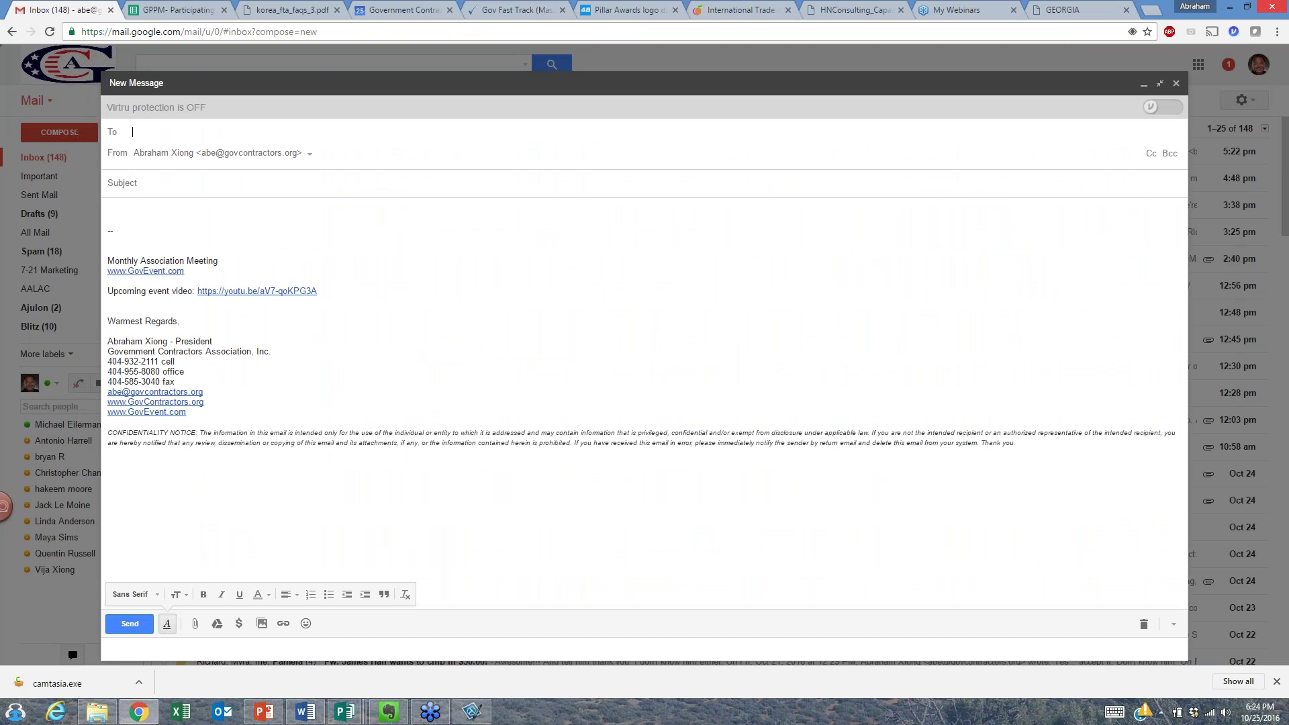
pyautogui.write('andrew')
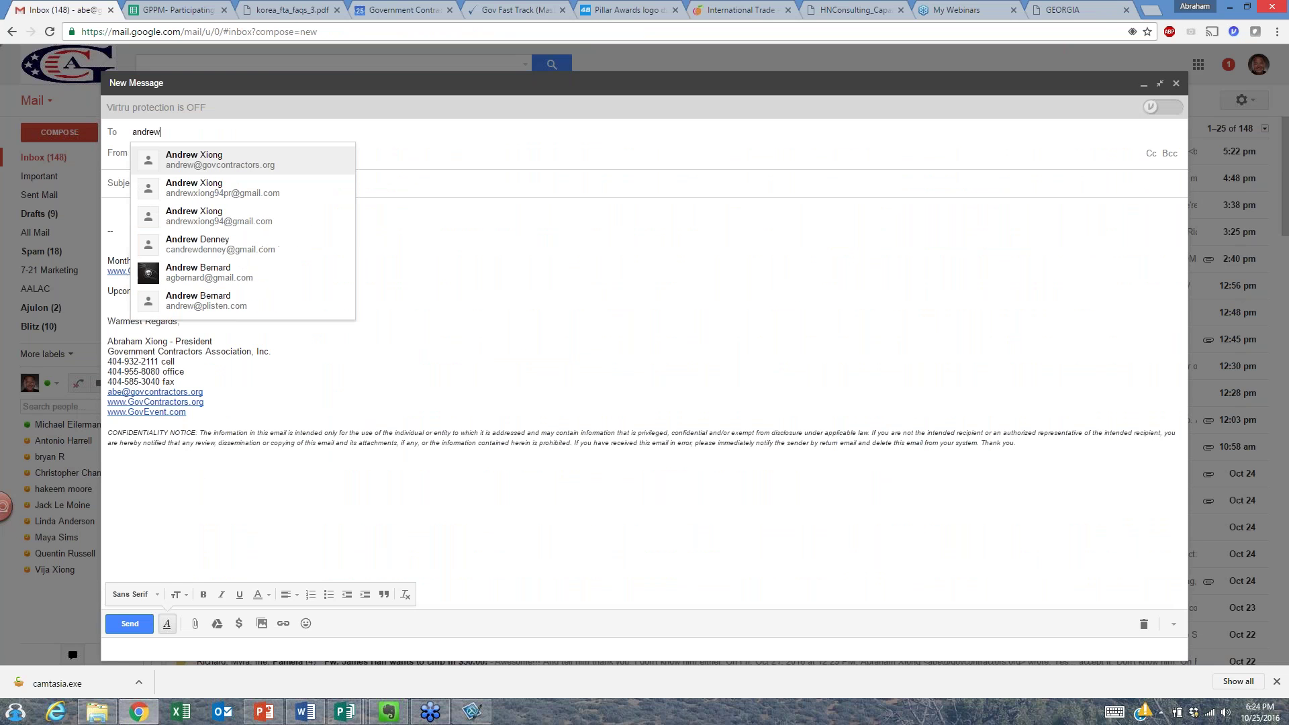
pyautogui.press('BackSpace')
pyautogui.write('a')
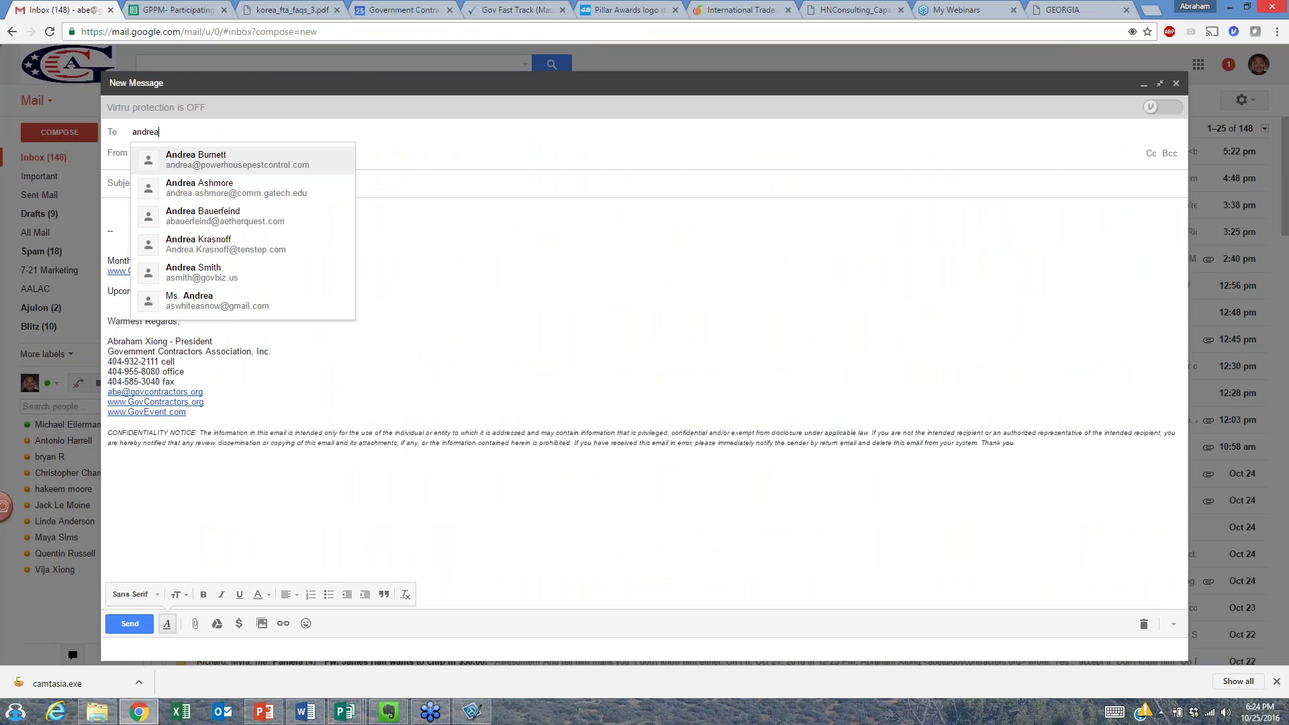
pyautogui.click(211, 155)
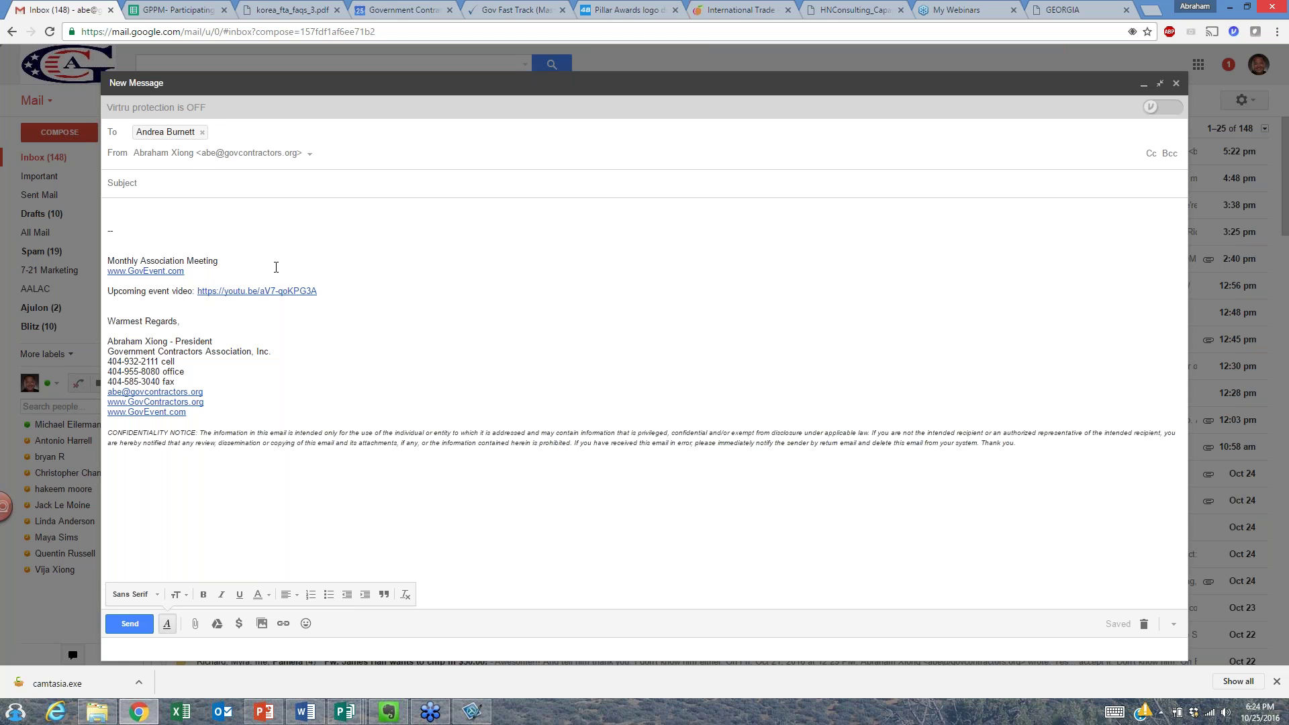
pyautogui.click(212, 132)
# Enter the subject 'Pest Bureau' and paste the business-record screenshot into the body.
pyautogui.click(195, 191)
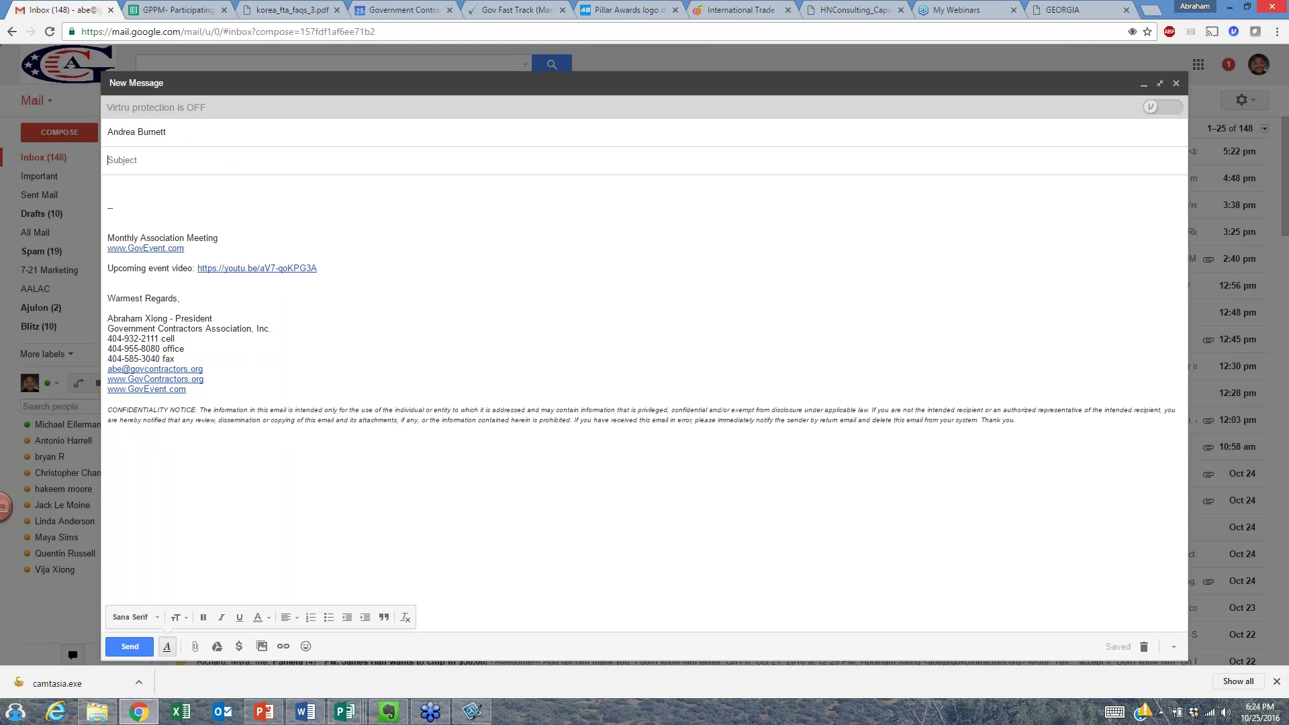
pyautogui.write('Pest Bureau')
pyautogui.press('Tab')
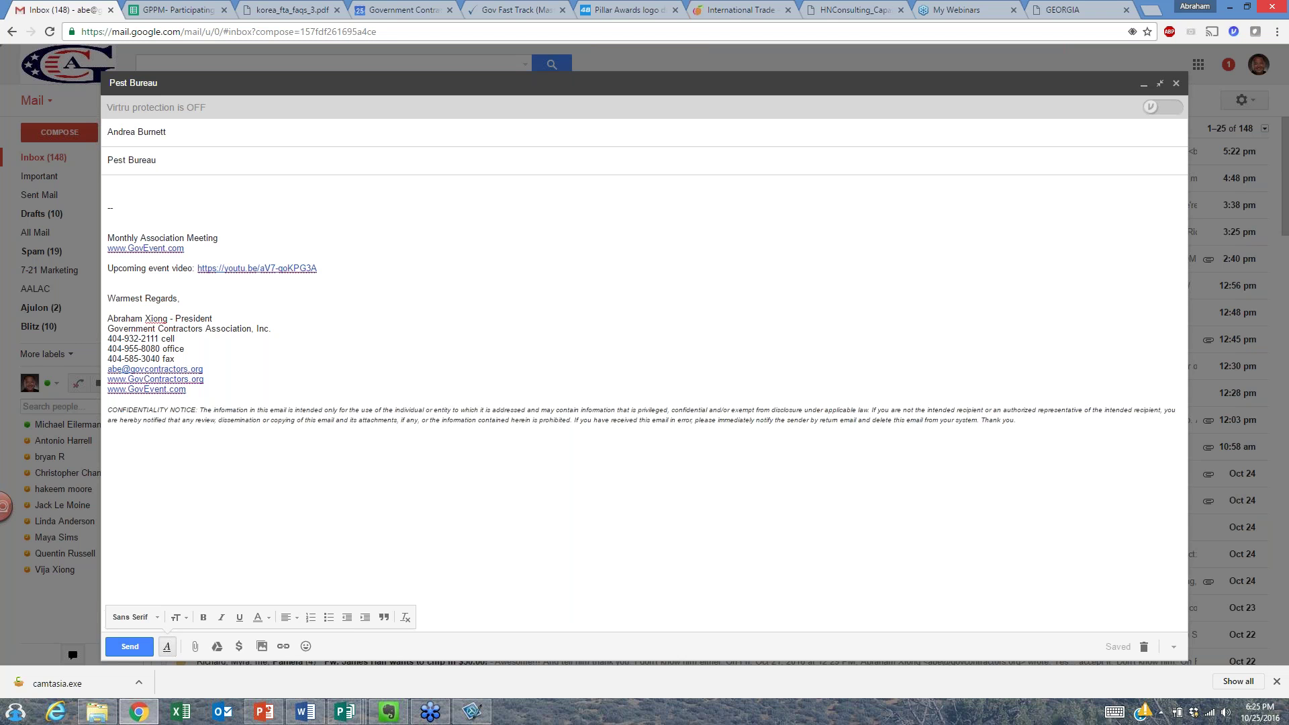
pyautogui.hotkey('ctrl', 'v')
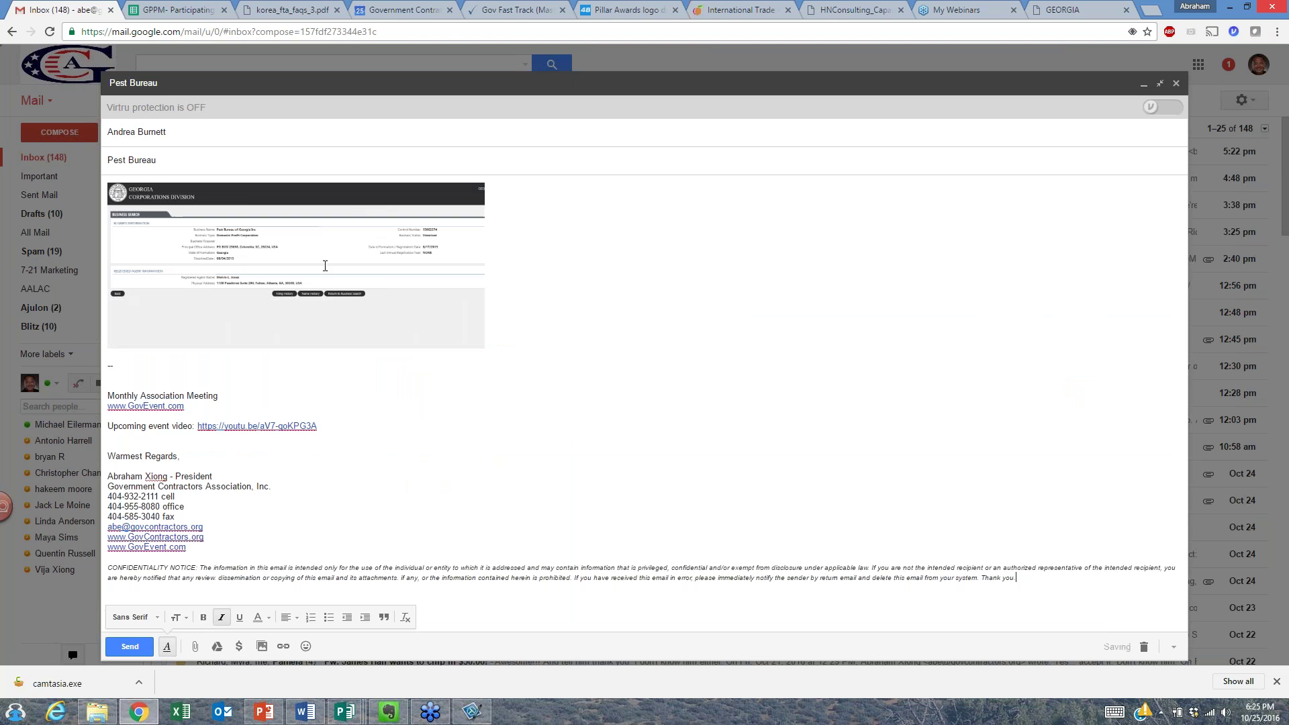
# Set the pasted screenshot to Original size and place the cursor below it.
pyautogui.click(337, 324)
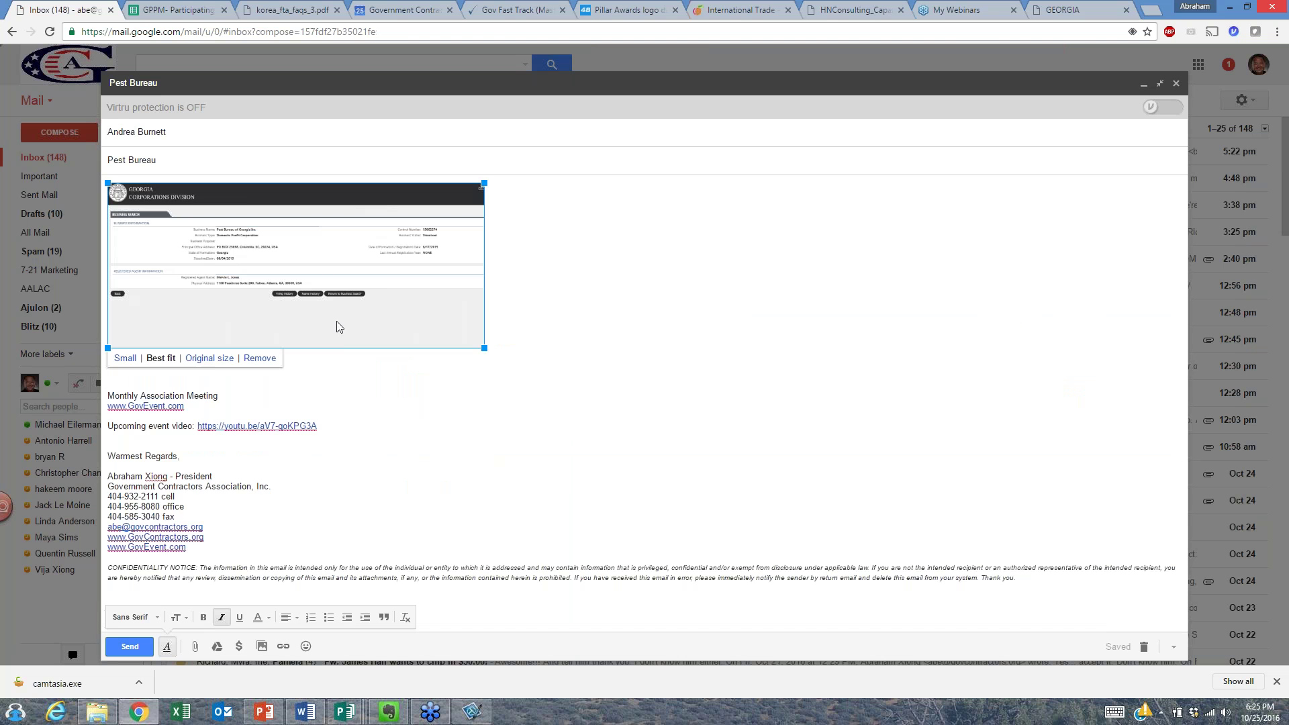
pyautogui.click(212, 361)
pyautogui.scroll(-2, 642, 403)
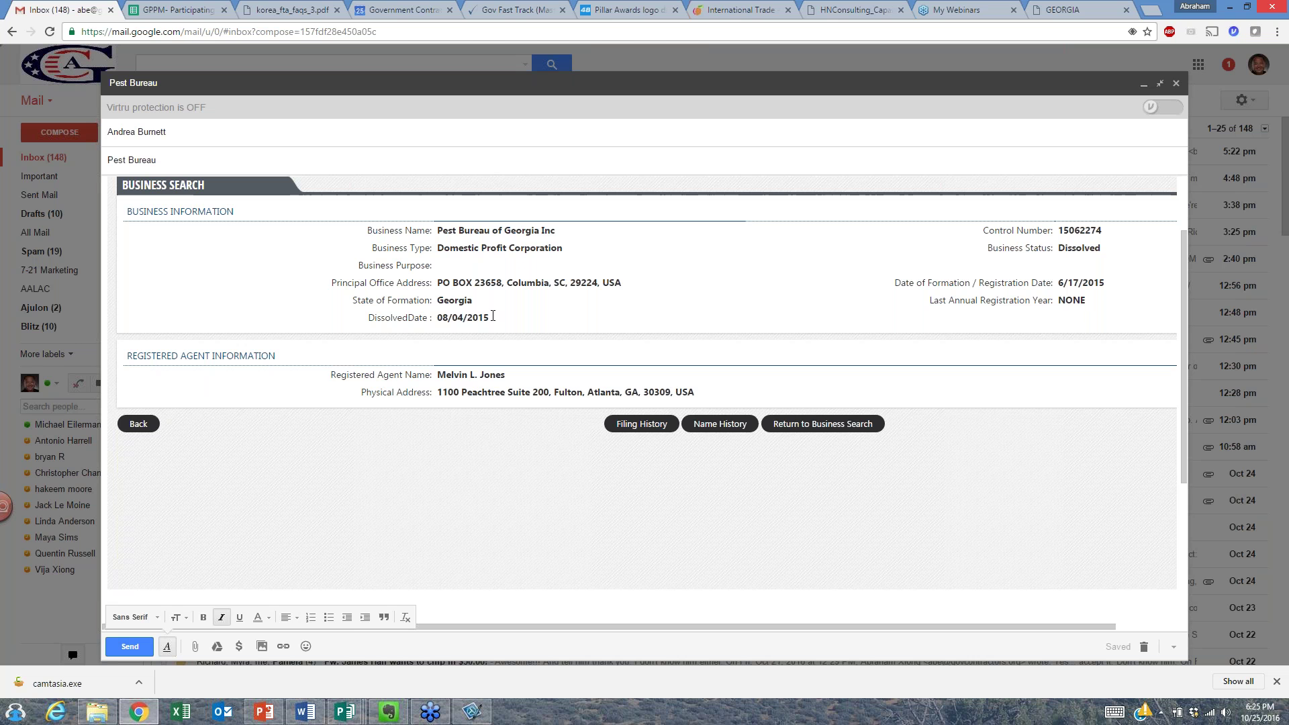
pyautogui.hotkey('ctrl', 'a')
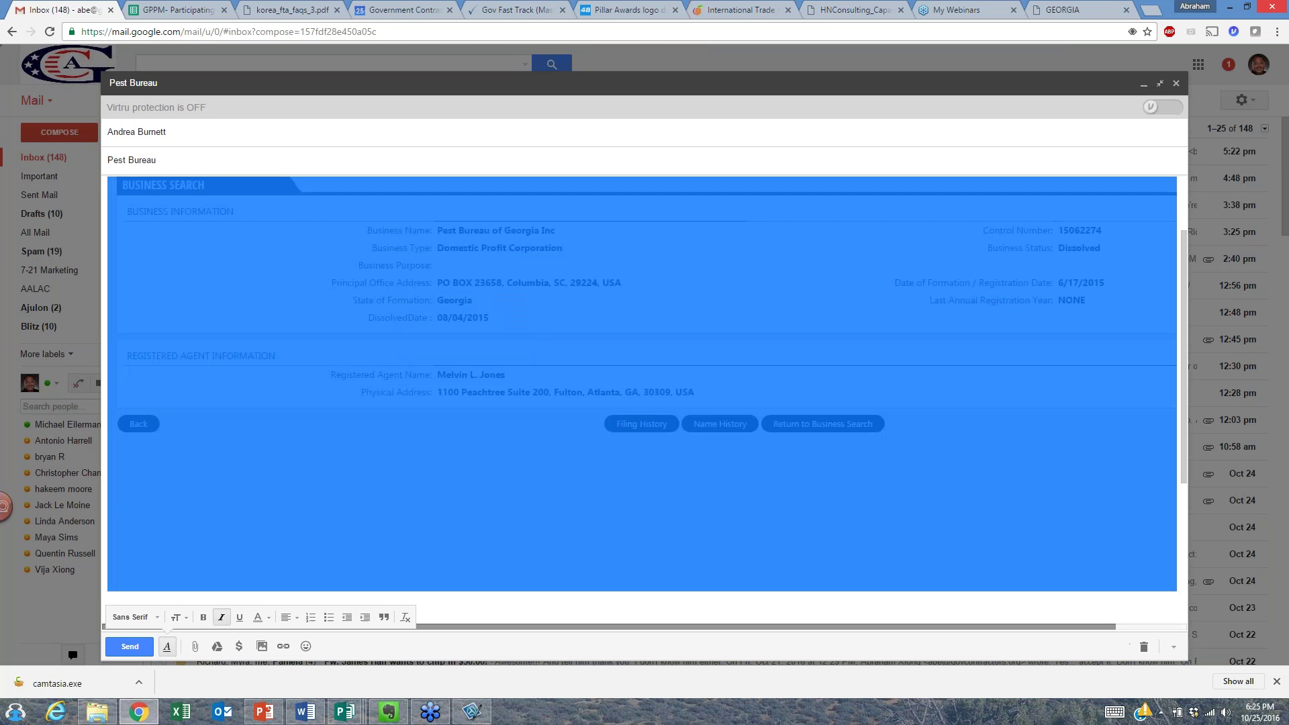
pyautogui.press('Right')
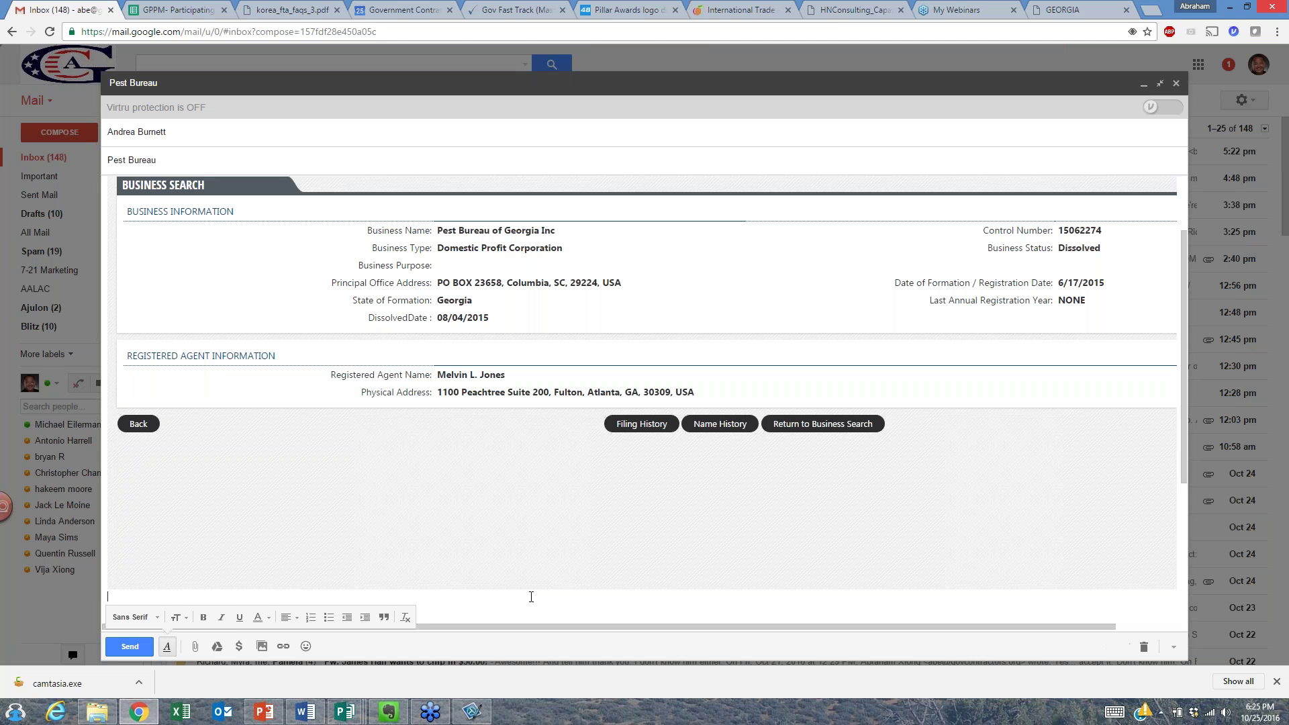
# Send the Pest Bureau email.
pyautogui.click(133, 650)
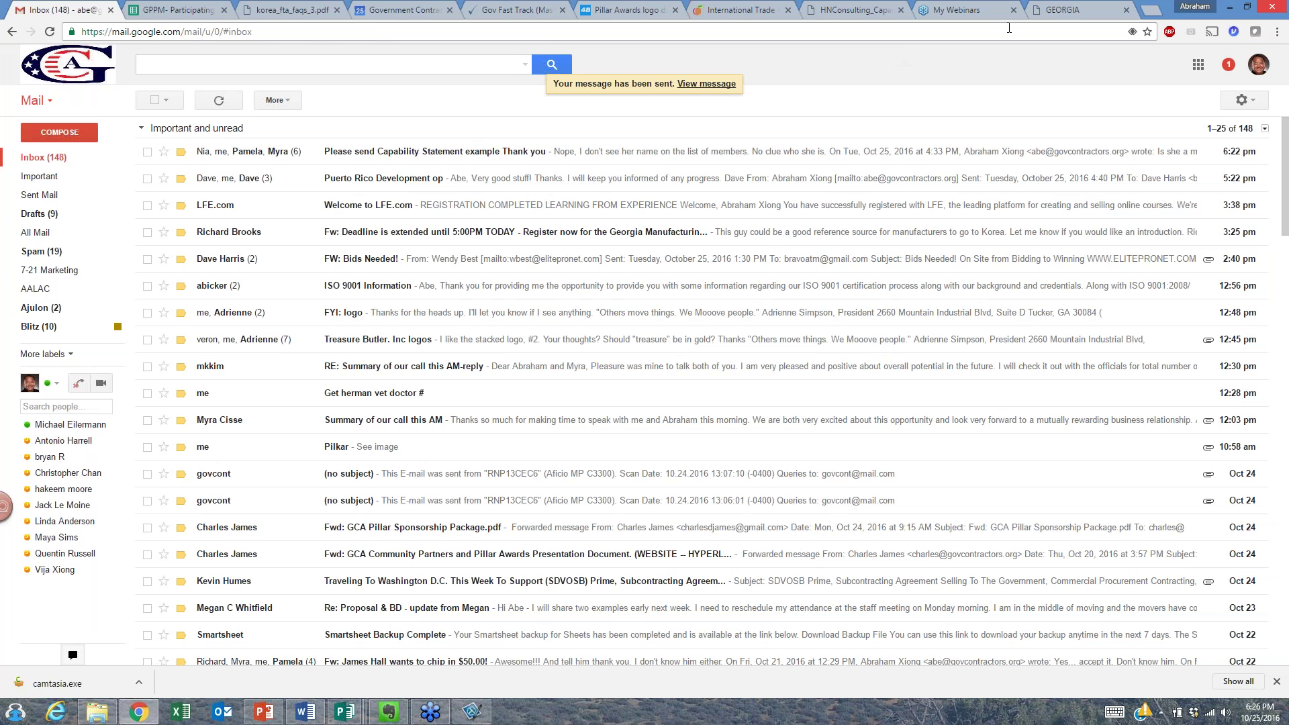
# Switch to the Georgia Corporations Division tab showing the Pest Bureau of Georgia Inc record.
pyautogui.click(1072, 15)
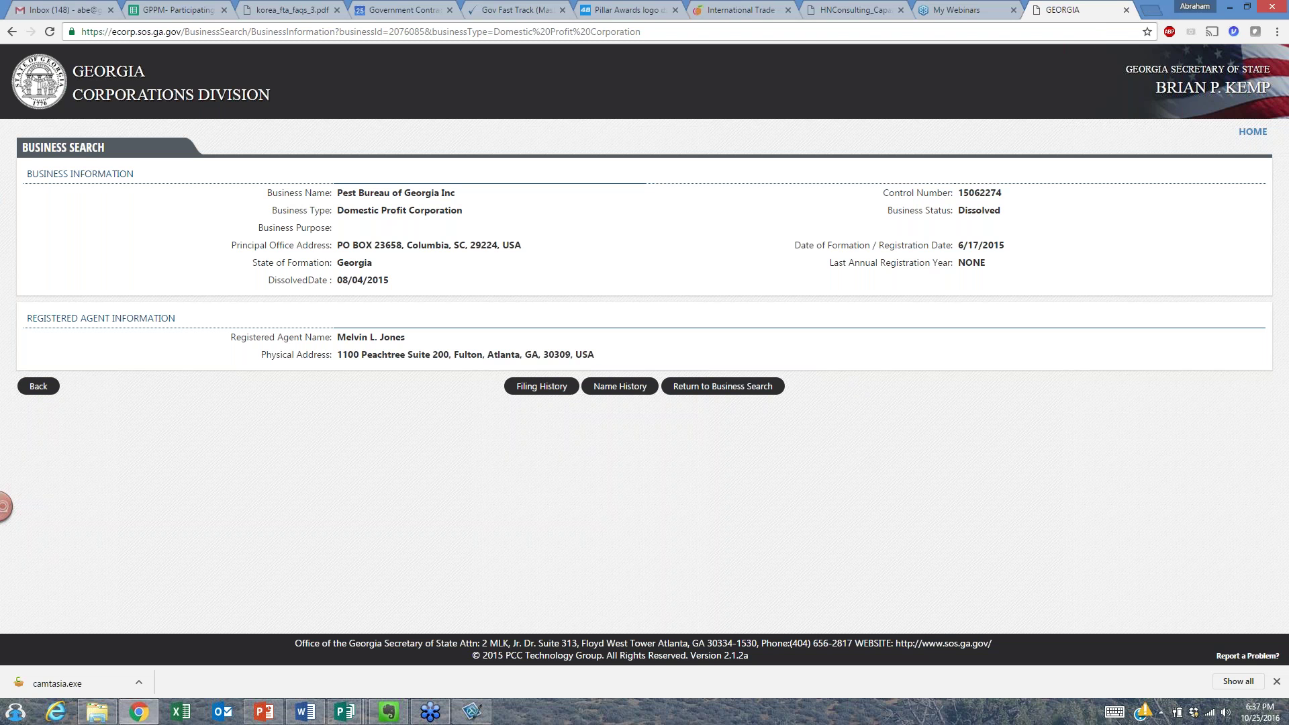
# Open a new blank Chrome tab beside the dissolved Georgia business record.
pyautogui.click(1151, 12)
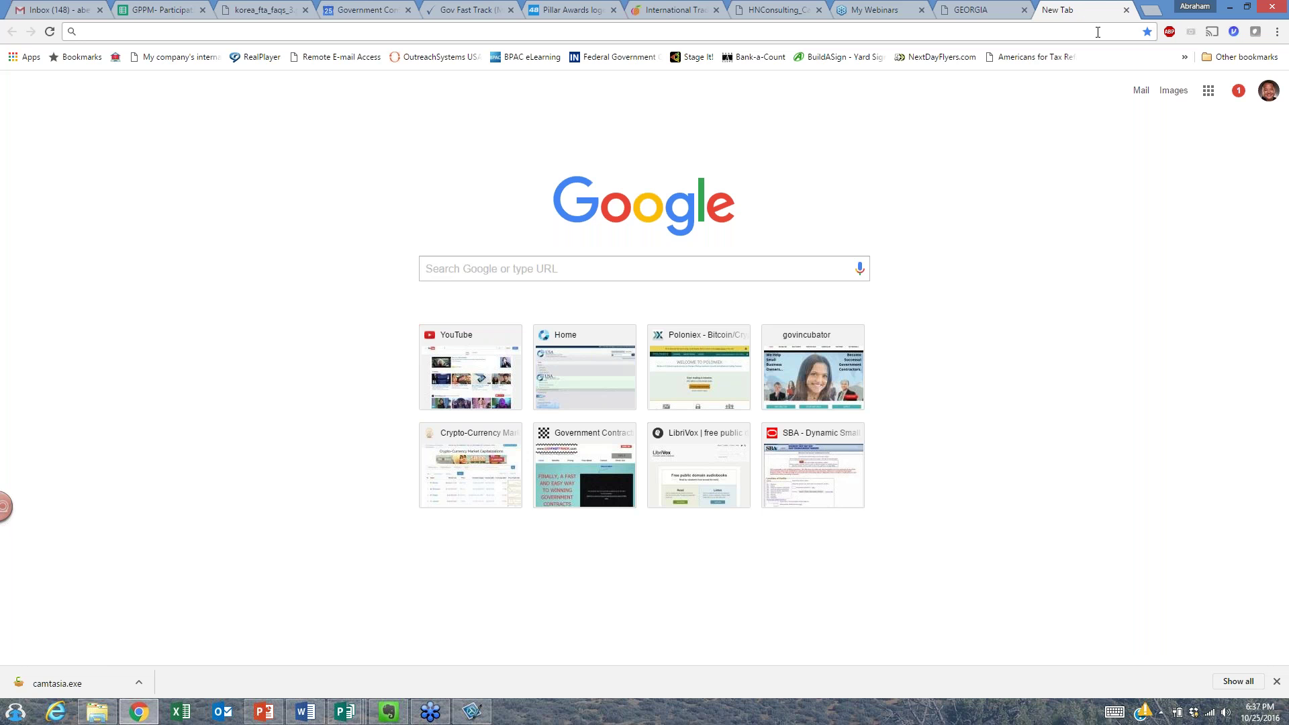
# Load sam.gov and click into its user name and password login fields.
pyautogui.write('sam.gov')
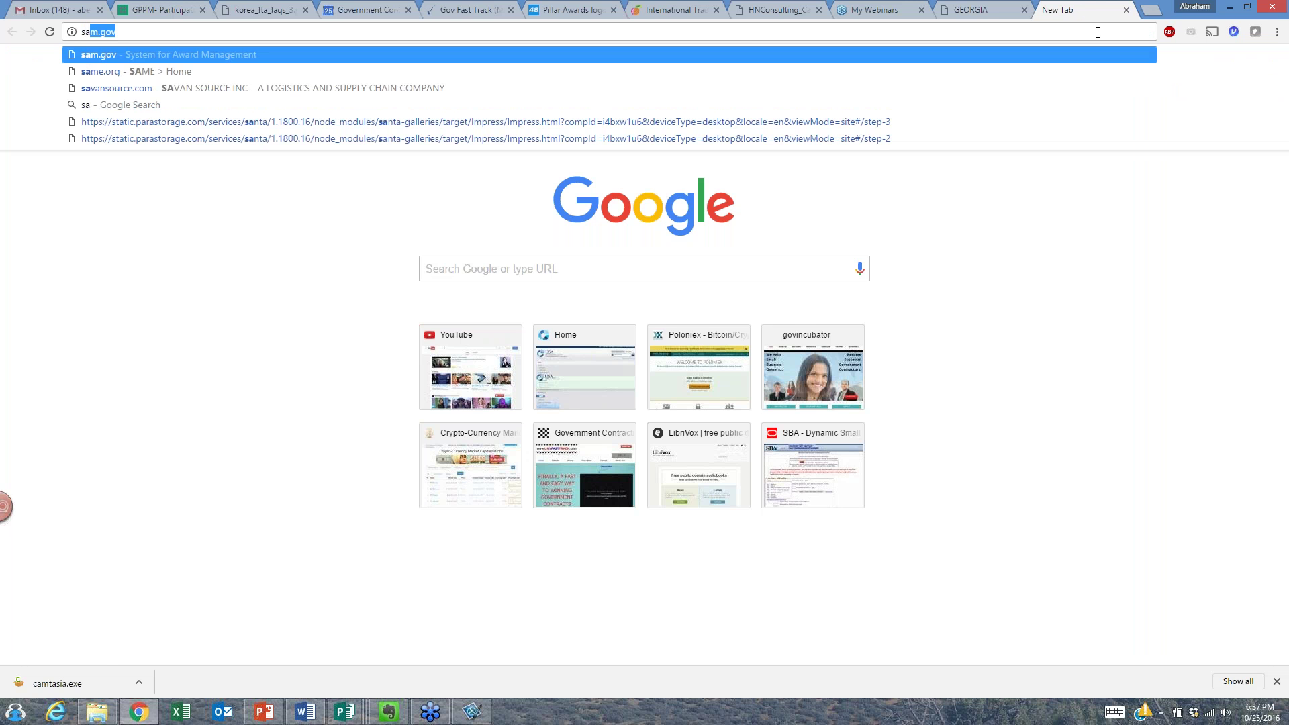
pyautogui.press('Return')
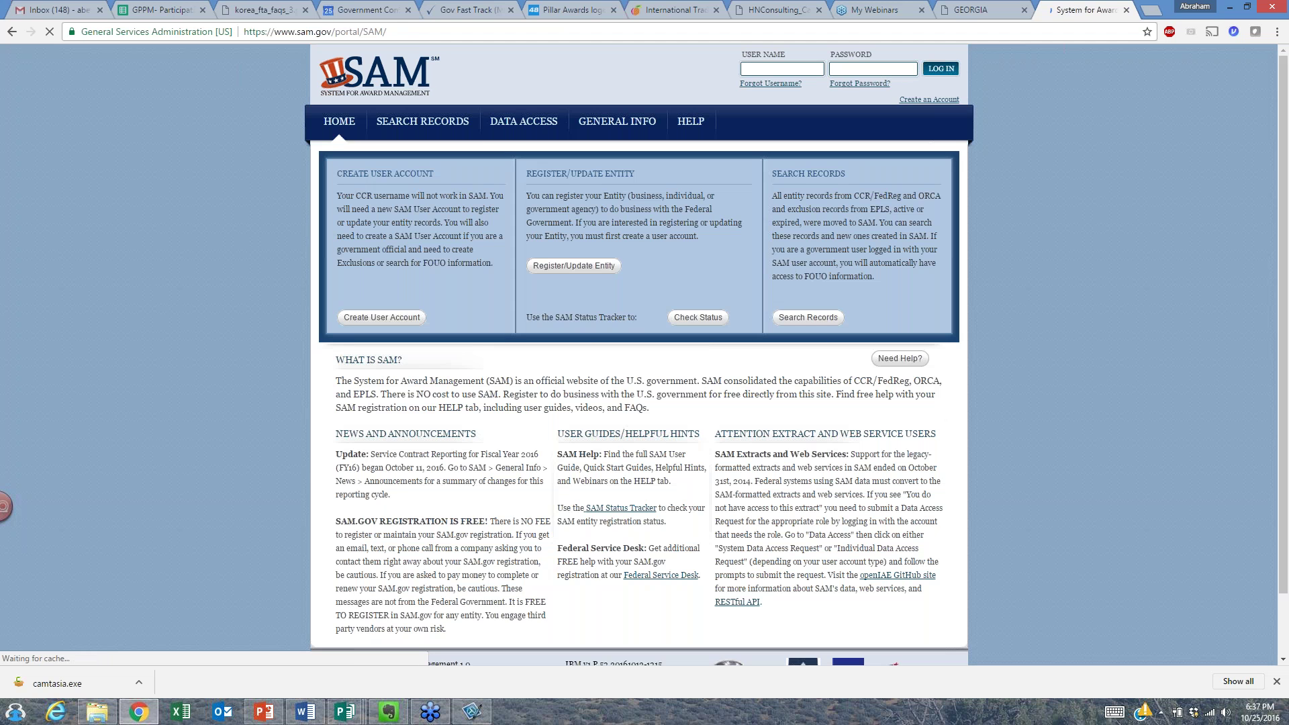
pyautogui.click(796, 82)
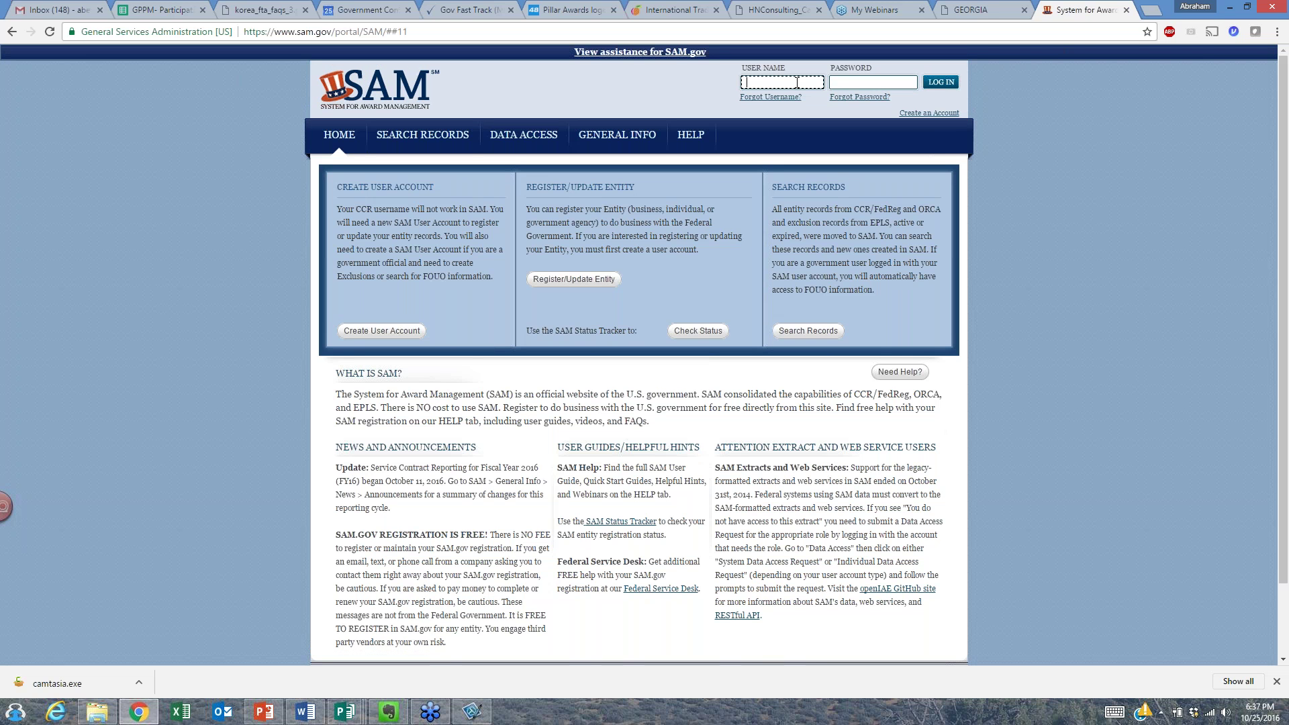
pyautogui.click(871, 82)
pyautogui.click(801, 83)
# In Word, delete the lines Treasure and Butler so the page is empty.
pyautogui.click(306, 712)
pyautogui.moveTo(301, 201); pyautogui.dragTo(340, 296)
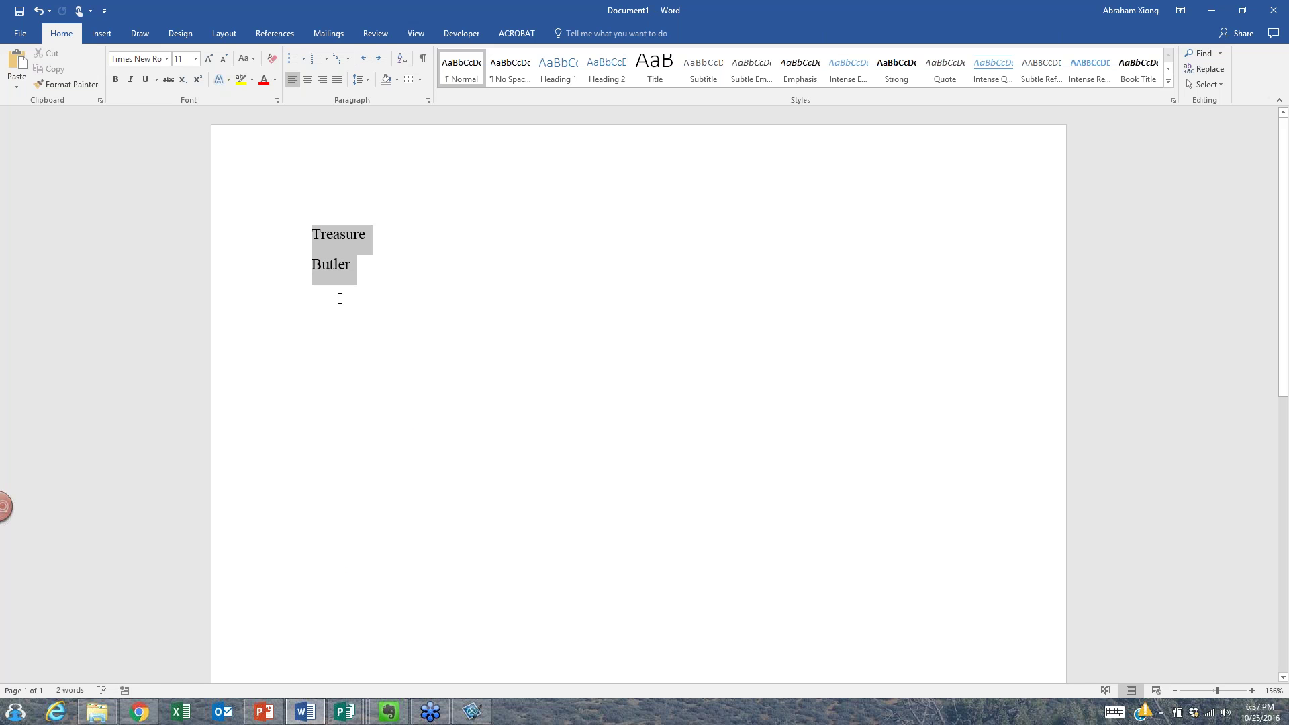
pyautogui.press('BackSpace')
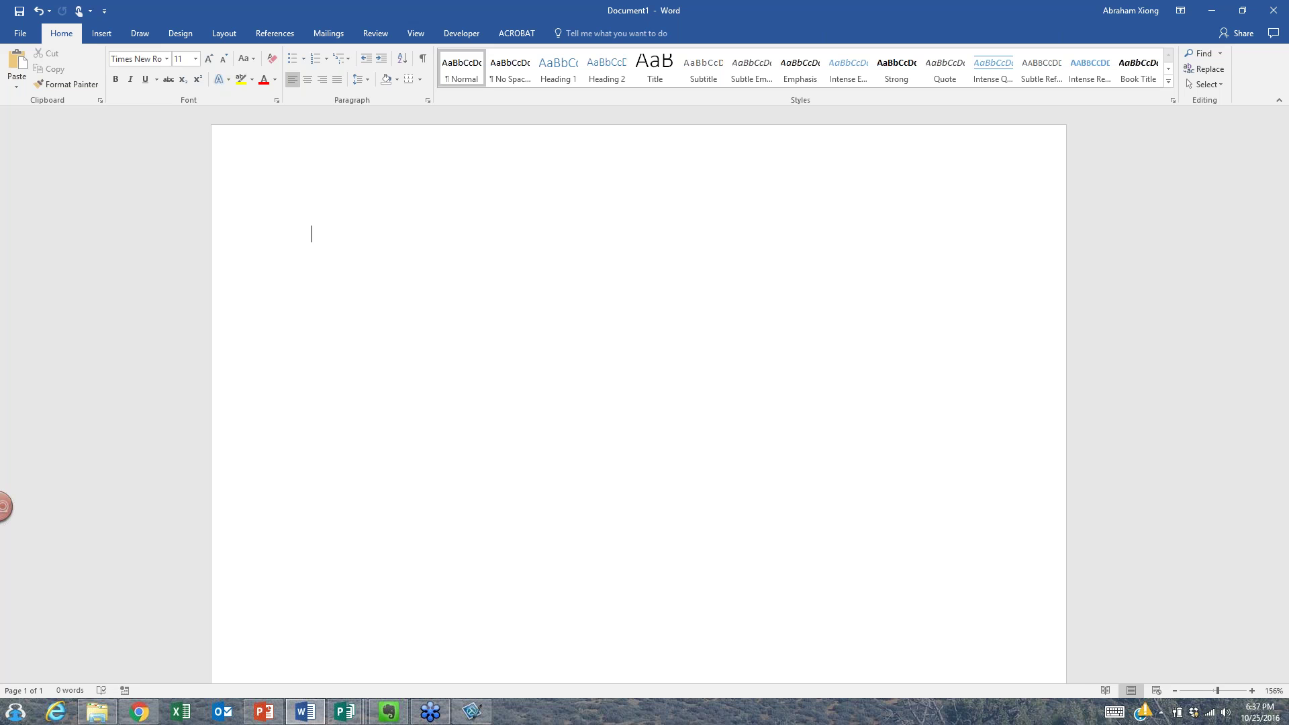
pyautogui.write('www.facebook.com')
pyautogui.press('Return')
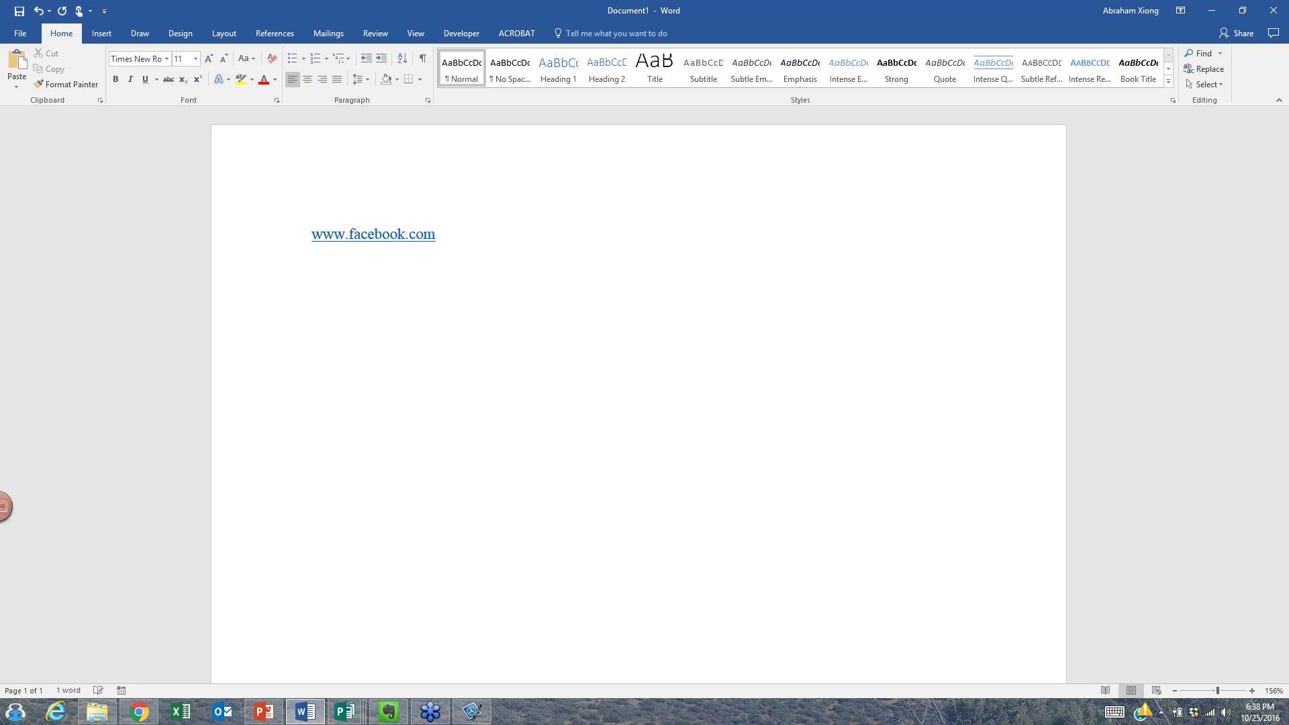
pyautogui.write('gmail.com')
pyautogui.press('Return')
pyautogui.click(311, 264)
pyautogui.write('www.')
pyautogui.write(' 4')
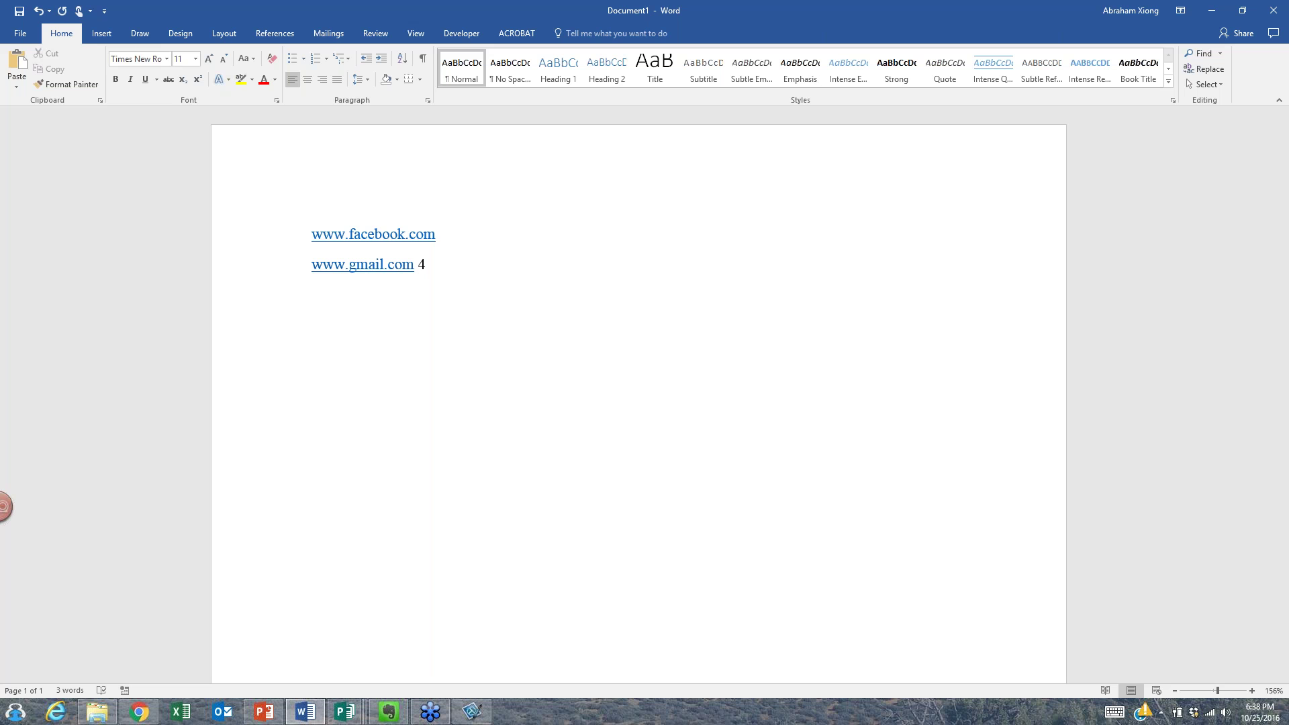
pyautogui.press('BackSpace')
pyautogui.press('BackSpace')
pyautogui.press('Return')
pyautogui.write('www.twitter.com')
pyautogui.press('Return')
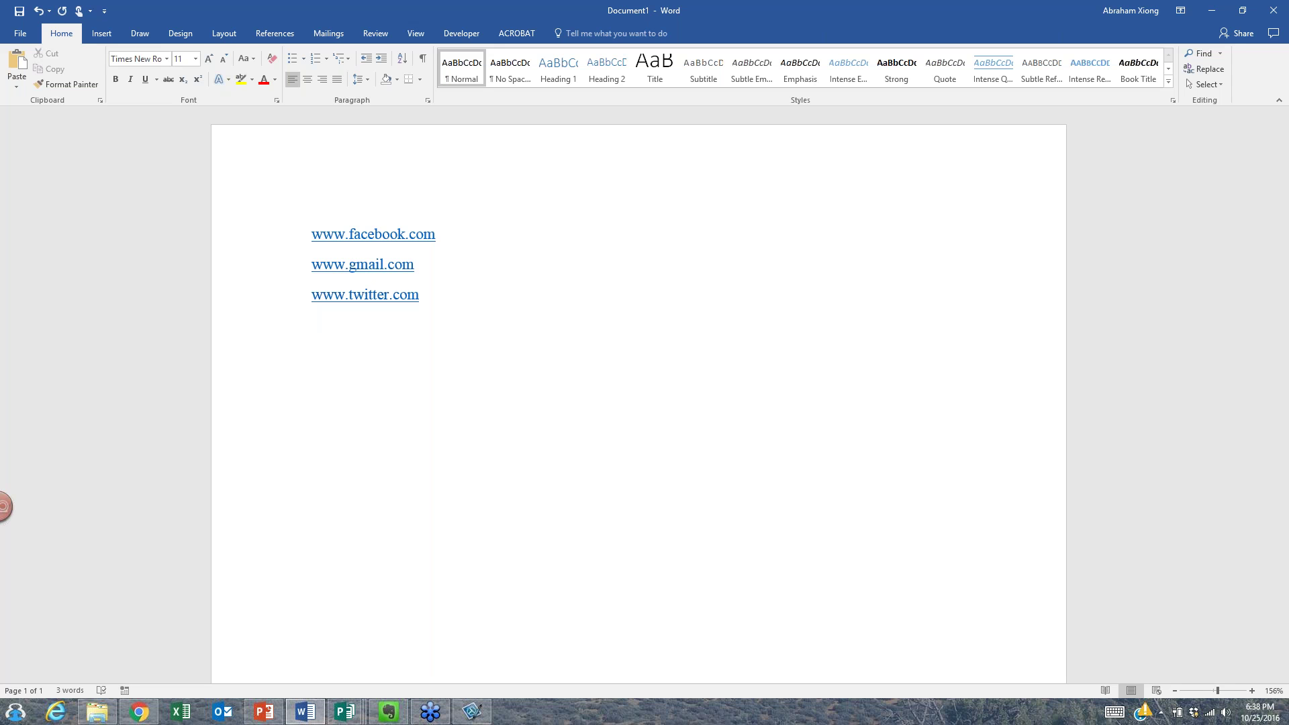
pyautogui.keyDown('ctrl'); pyautogui.scroll(20, 430, 336); pyautogui.keyUp('ctrl')
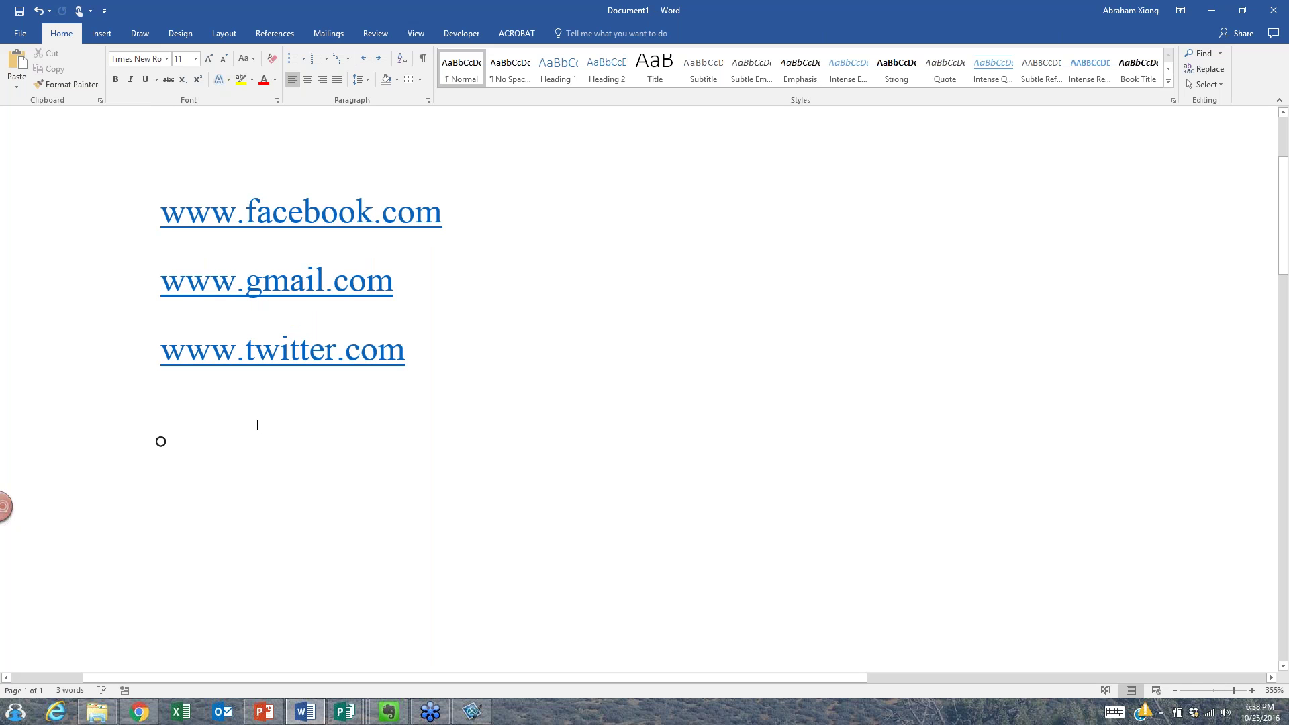
# Type a row of spaced blank underscores on a new line below the addresses.
pyautogui.press('Return')
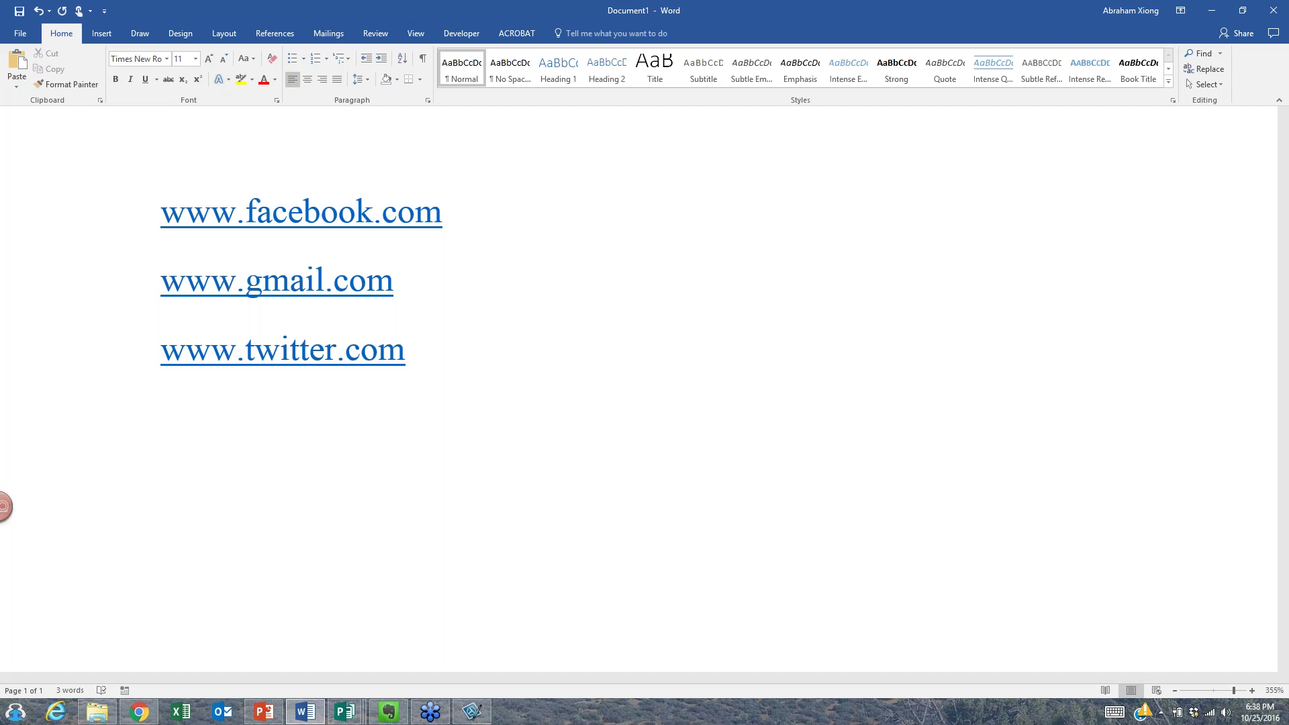
pyautogui.write('_ _ __')
pyautogui.press('BackSpace')
pyautogui.write('_ _ _ _ _ _ _ _ _')
# Highlight the middle underscores in yellow and remove the extra trailing underscore.
pyautogui.scroll(-1, 644, 389)
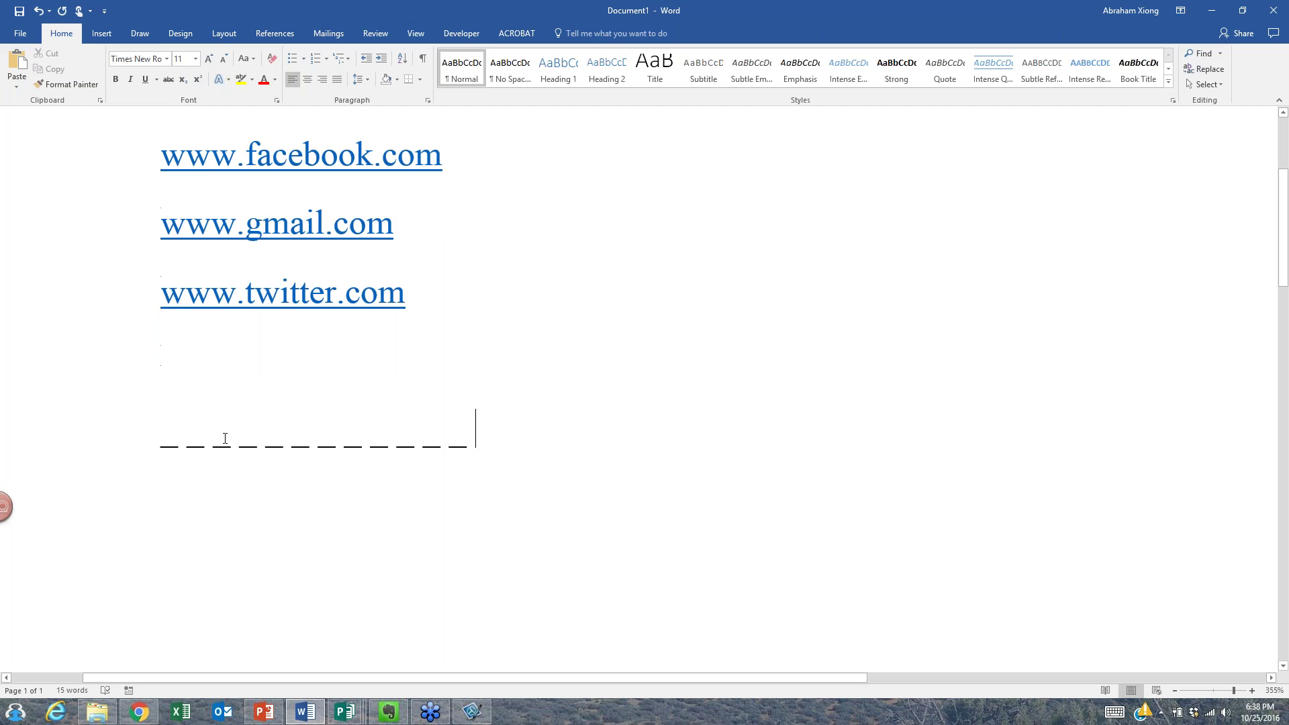
pyautogui.moveTo(225, 438); pyautogui.dragTo(370, 447)
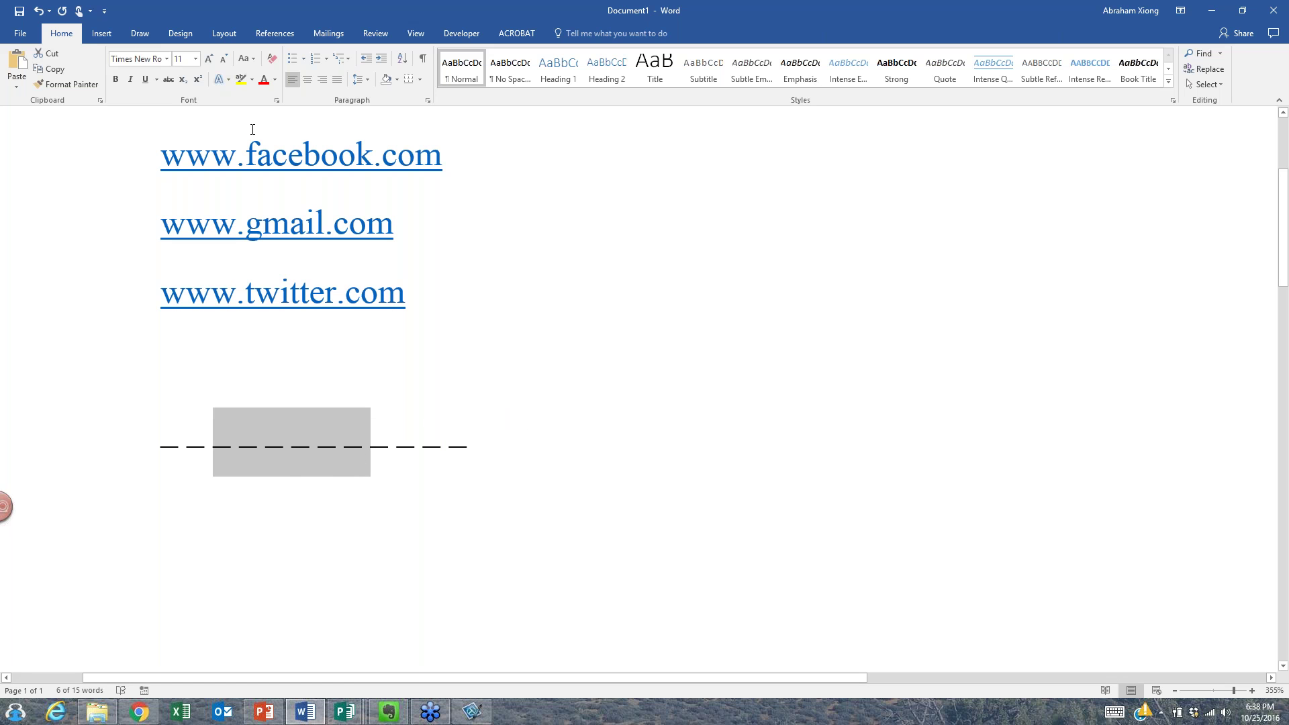
pyautogui.click(241, 79)
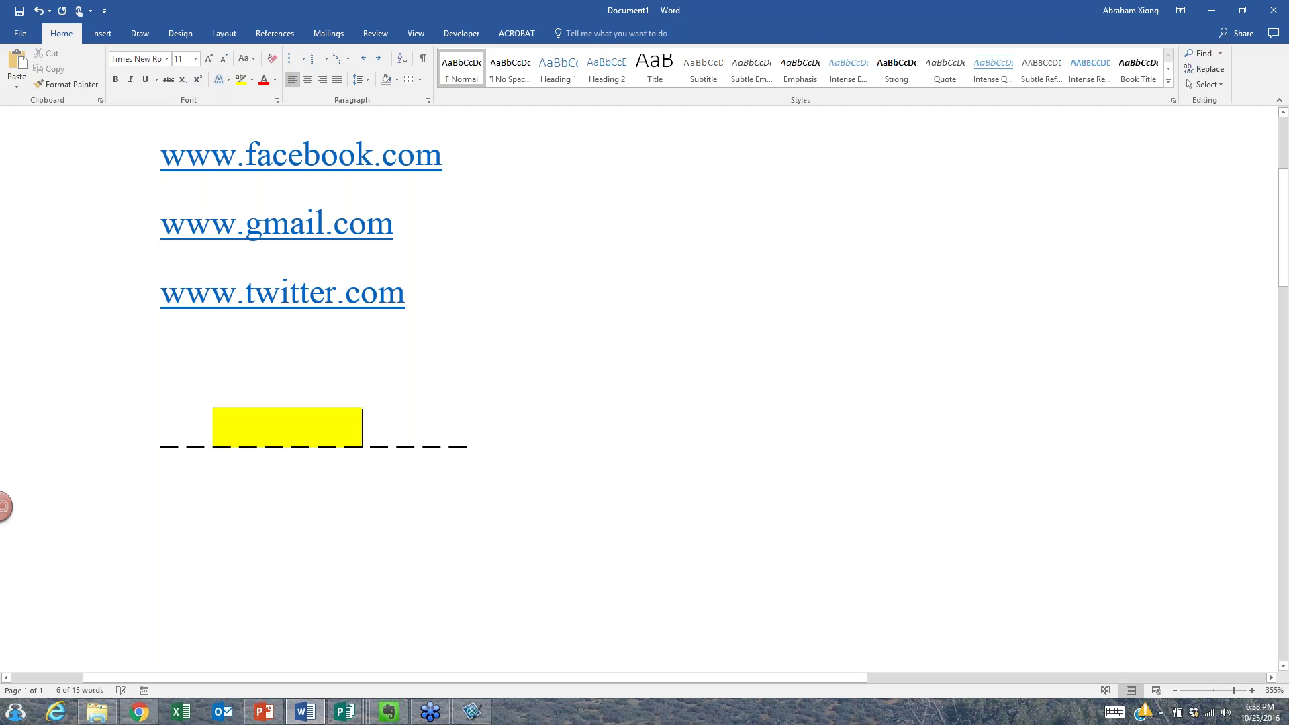
pyautogui.click(418, 439)
pyautogui.press('Delete')
pyautogui.press('Delete')
# Copy the highlighted blanks line and paste a duplicate on the line below.
pyautogui.moveTo(214, 437); pyautogui.dragTo(357, 441)
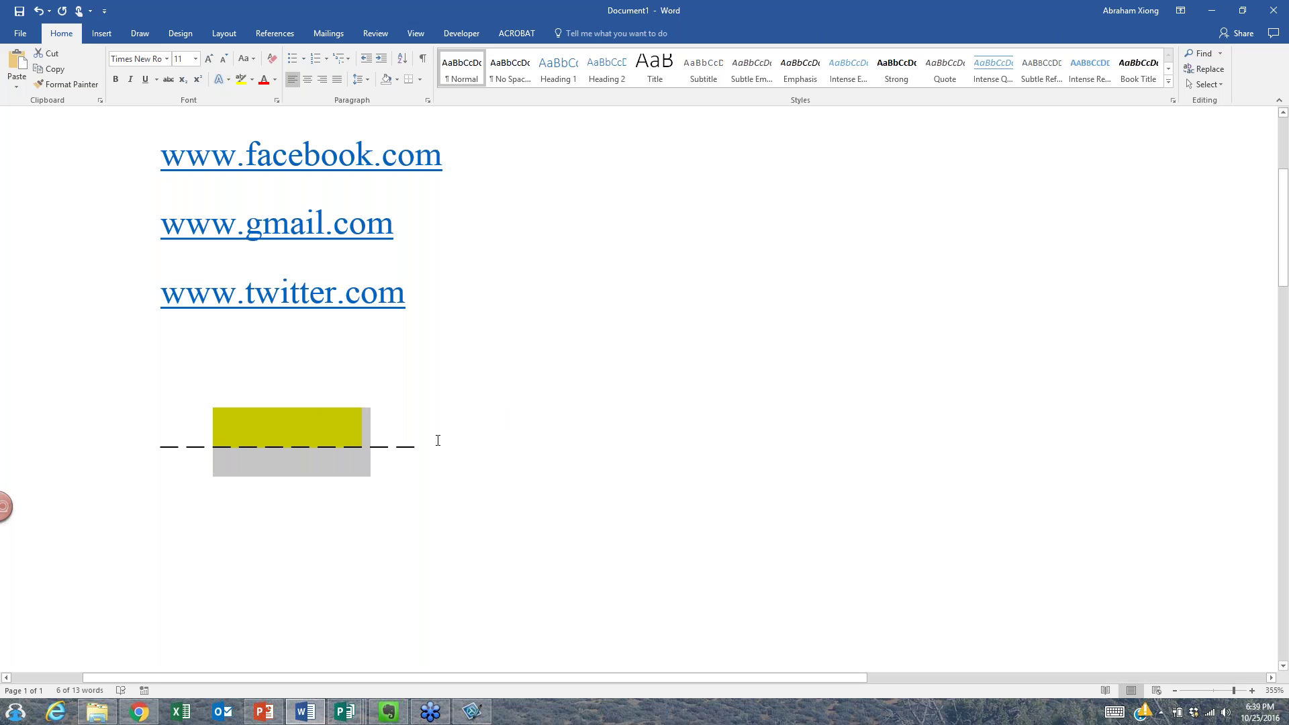
pyautogui.moveTo(438, 440); pyautogui.dragTo(164, 440)
pyautogui.hotkey('ctrl', 'c')
pyautogui.click(360, 492)
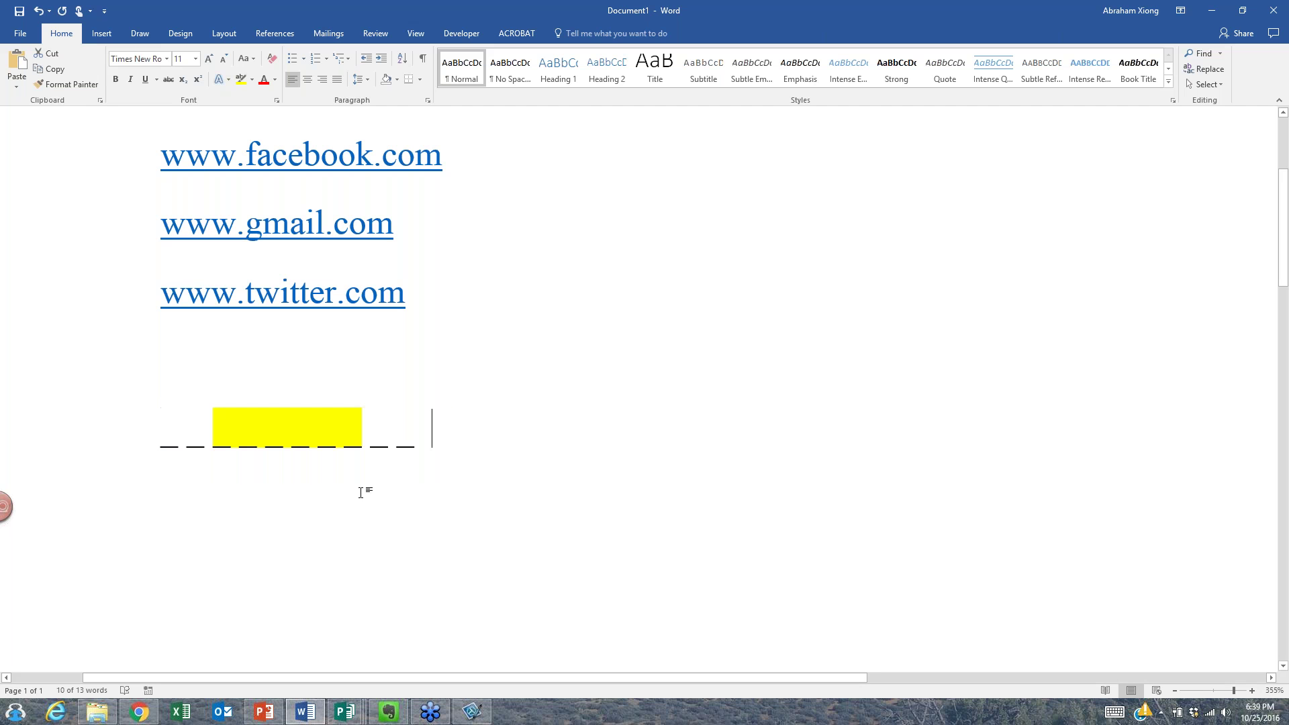
pyautogui.press('Return')
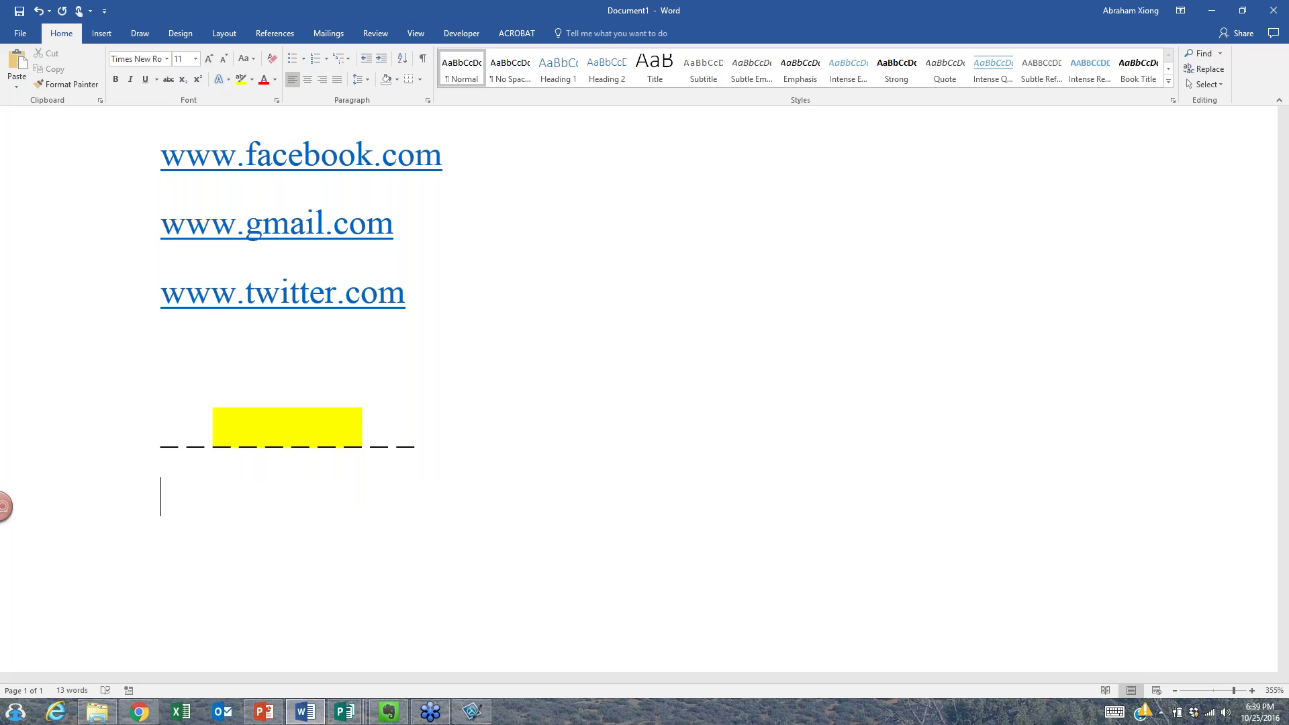
pyautogui.hotkey('ctrl', 'v')
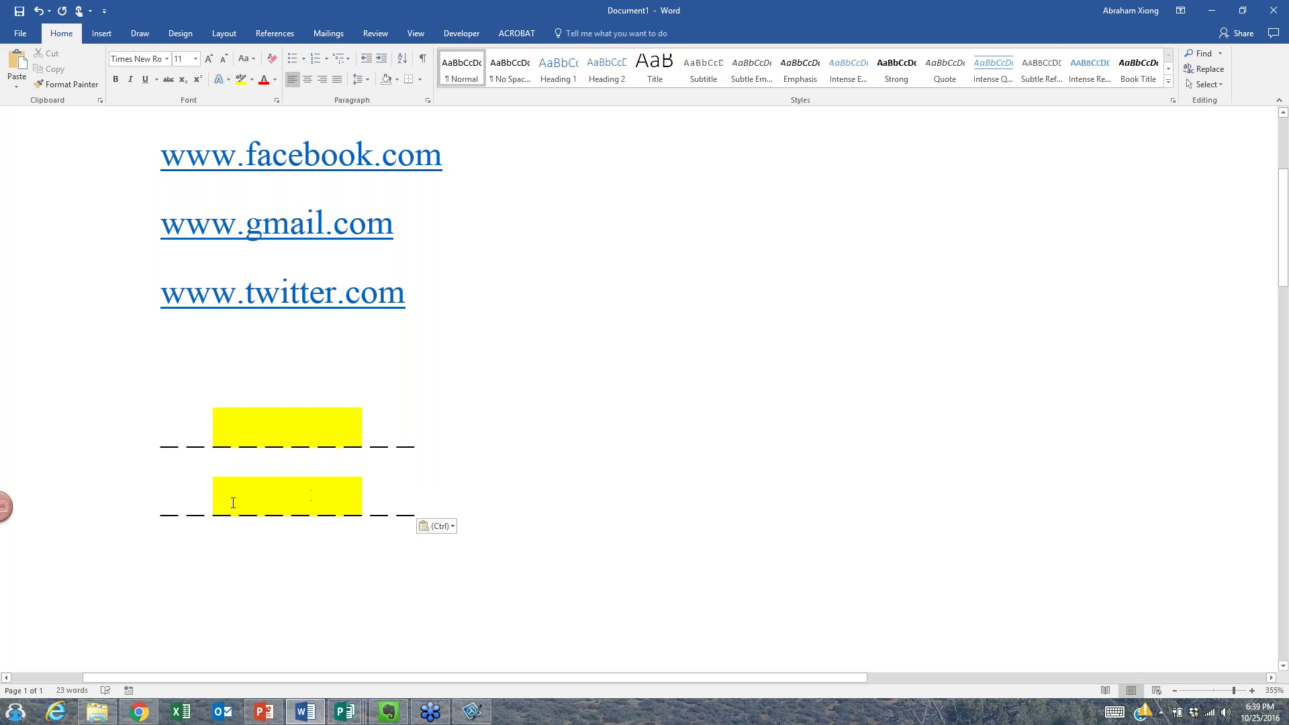
# Type the base word cat566 into the second line's yellow blanks.
pyautogui.click(233, 503)
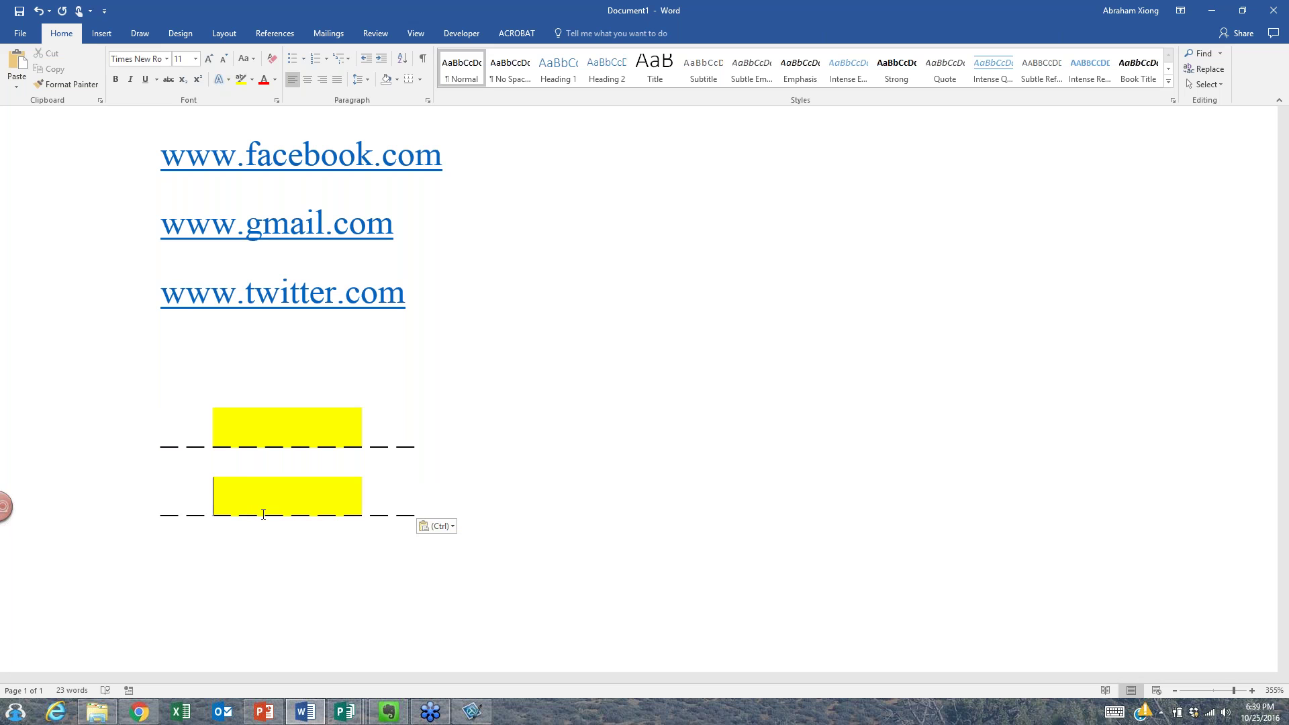
pyautogui.write('cat')
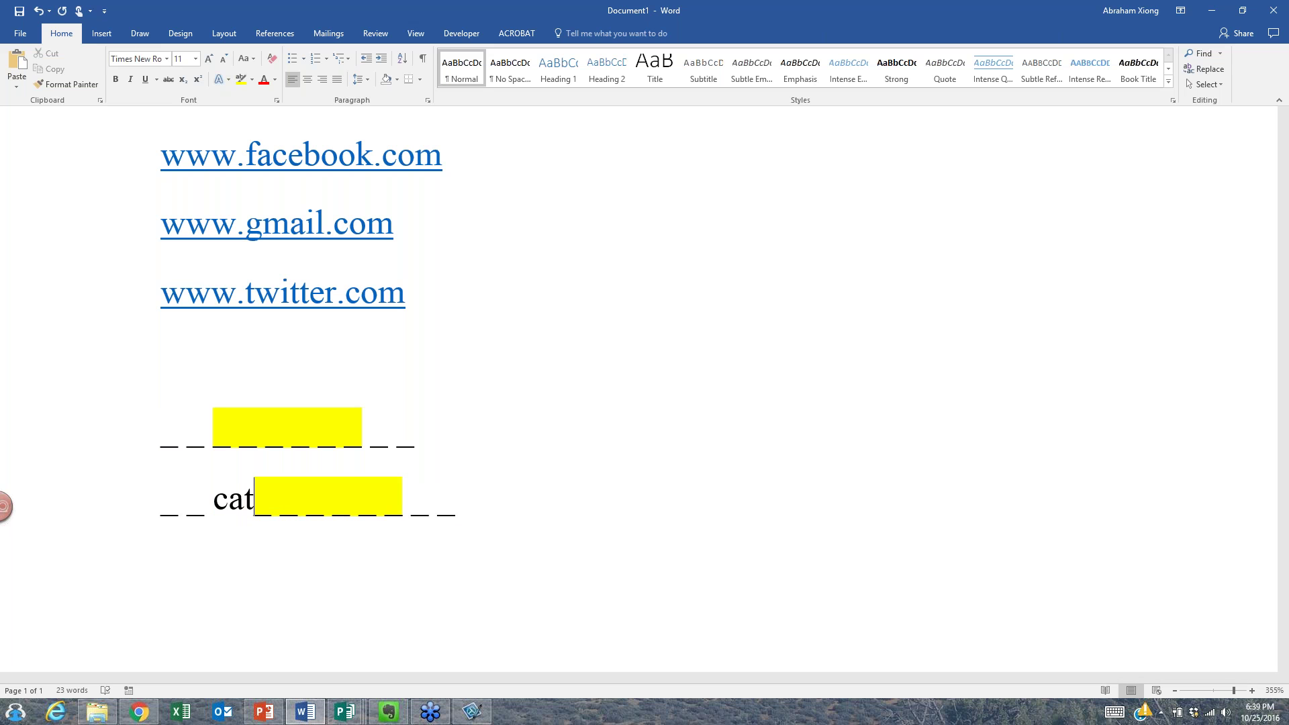
pyautogui.write('56')
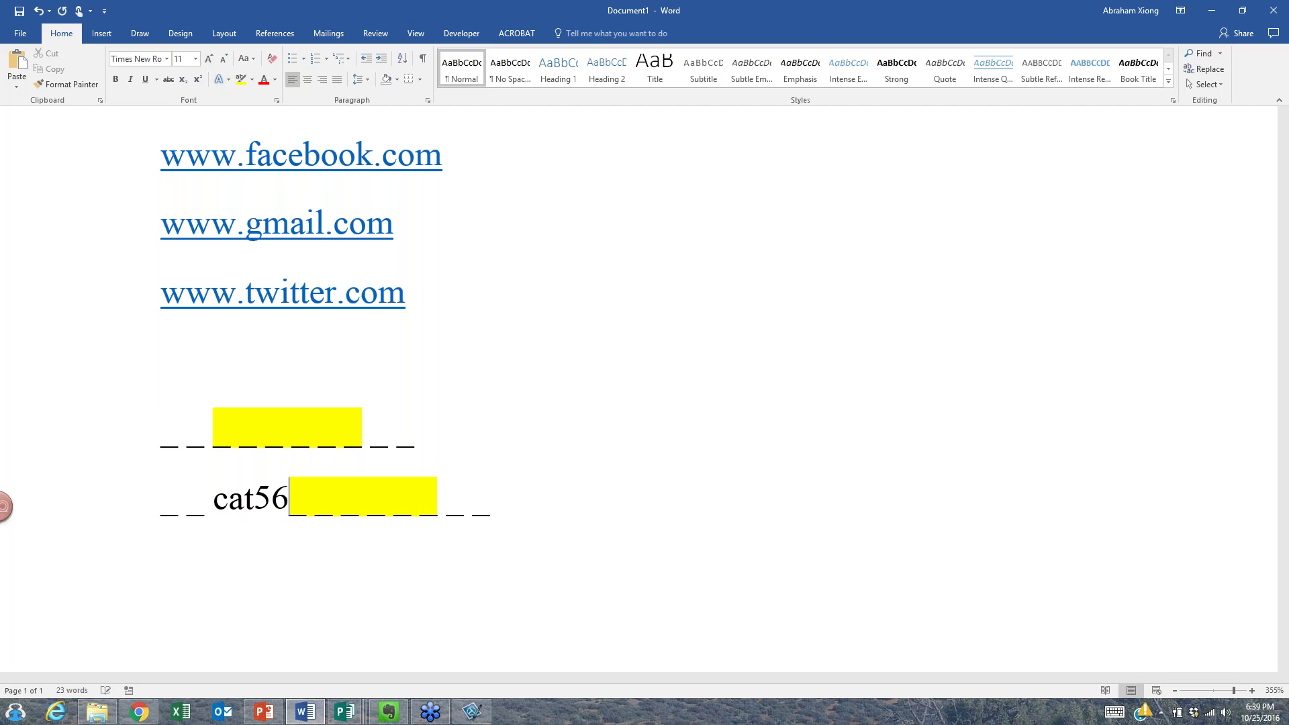
pyautogui.write('6')
pyautogui.press('Delete')
pyautogui.press('Delete')
pyautogui.press('Delete')
pyautogui.press('Delete')
pyautogui.press('Delete')
pyautogui.press('Delete')
pyautogui.press('Delete')
pyautogui.press('Delete')
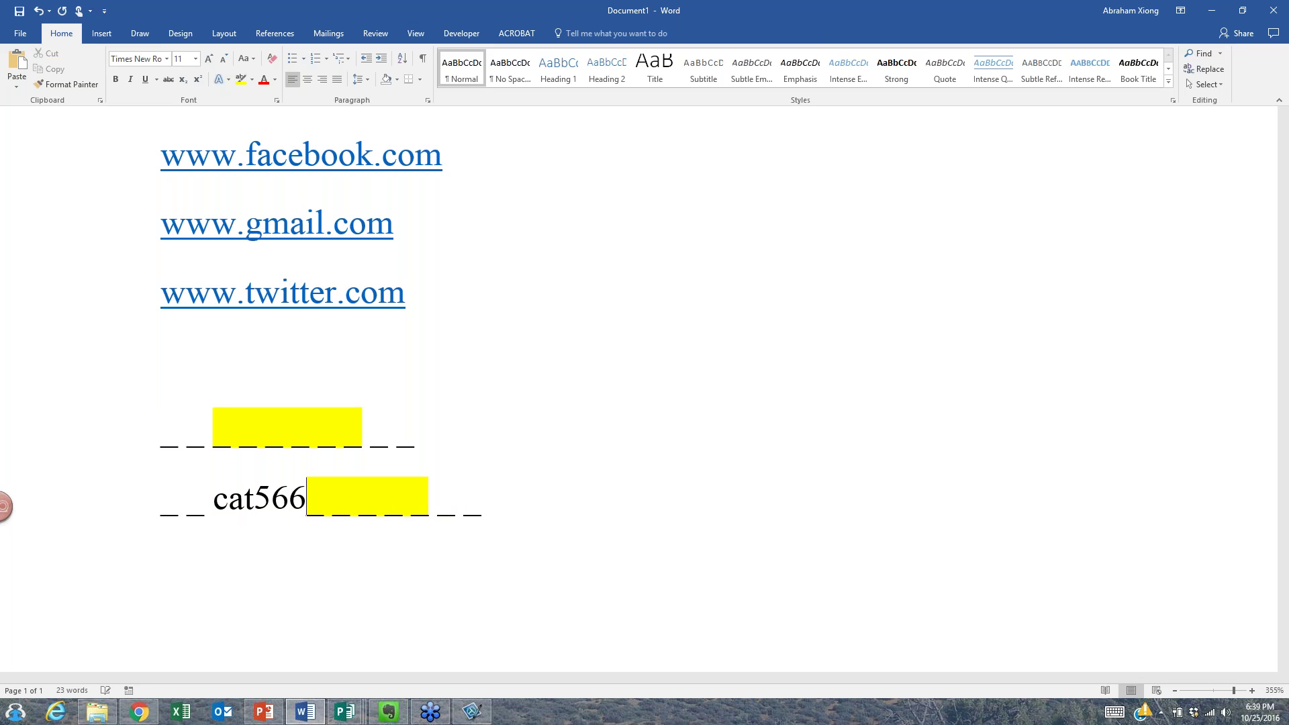
pyautogui.press('Delete')
pyautogui.press('Delete')
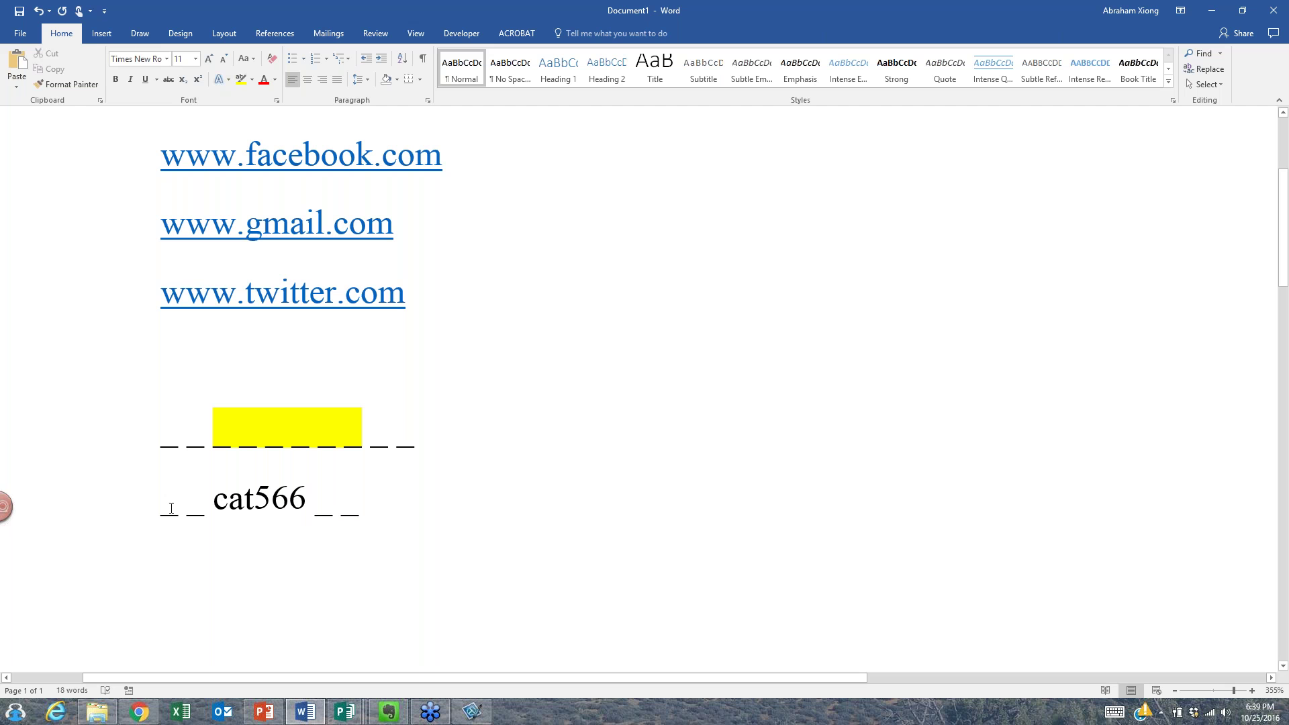
# Add the facebook letters f, a and k plus a $ around cat566.
pyautogui.click(171, 508)
pyautogui.moveTo(251, 143); pyautogui.dragTo(270, 144)
pyautogui.click(179, 512)
pyautogui.write('f')
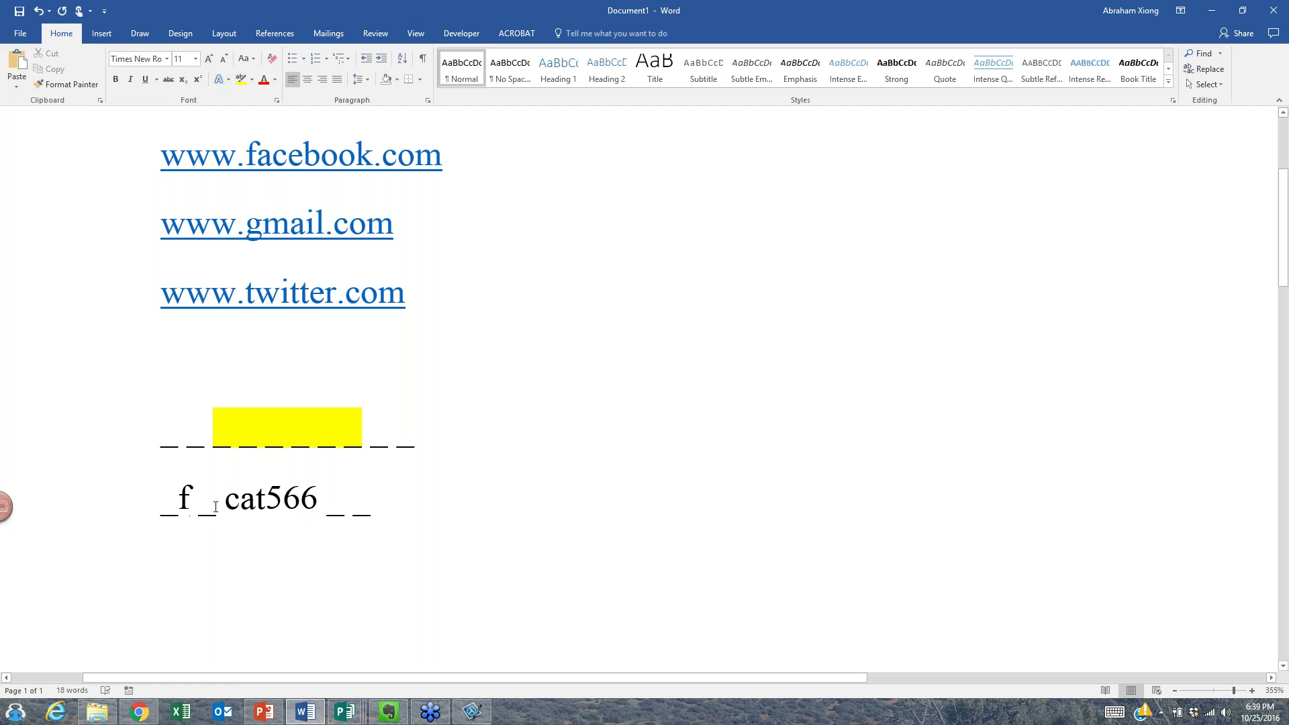
pyautogui.click(216, 497)
pyautogui.write('a')
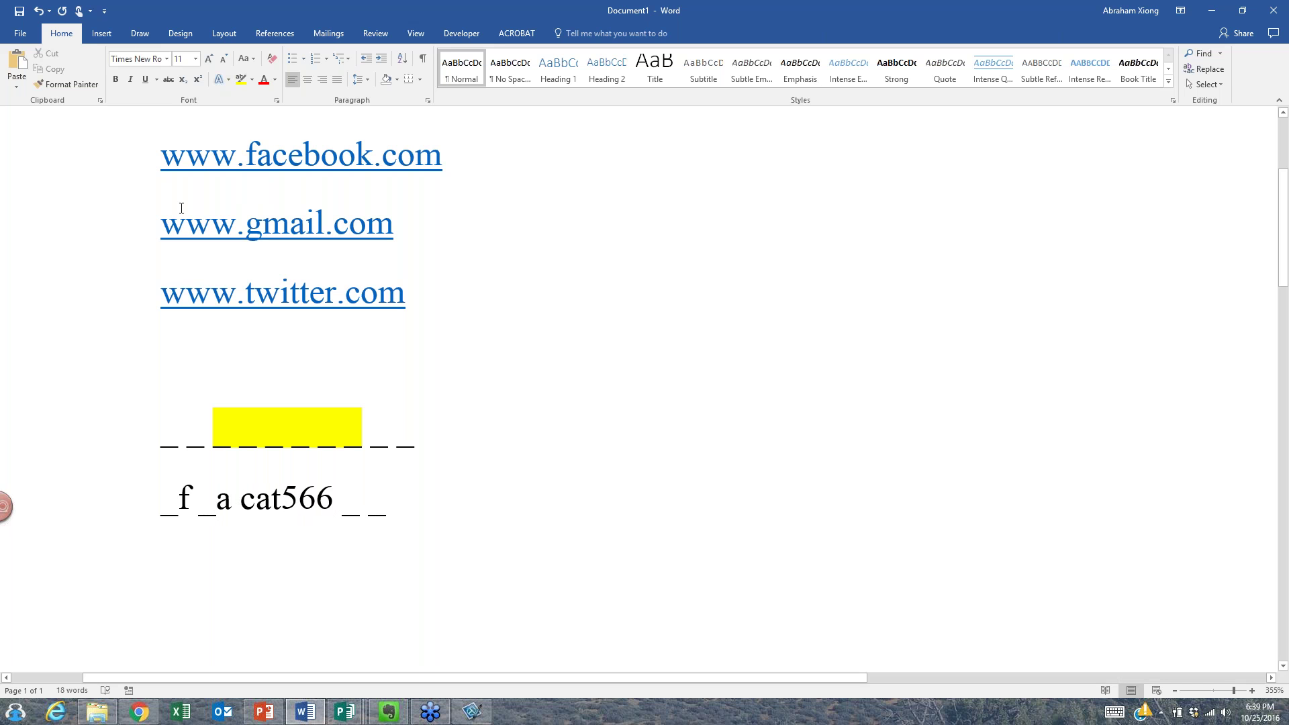
pyautogui.moveTo(253, 156)
pyautogui.mouseDown()
pyautogui.moveTo(272, 156)
pyautogui.moveTo(245, 156)
pyautogui.mouseUp()
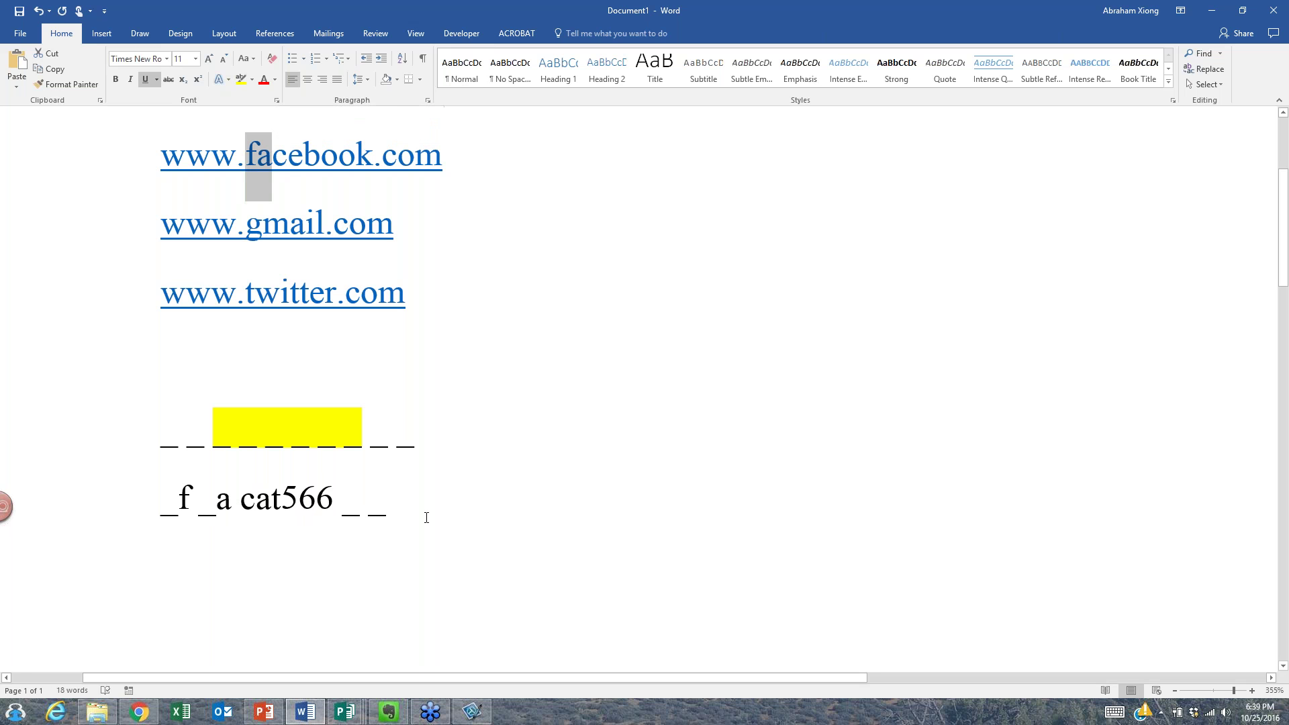
pyautogui.click(343, 500)
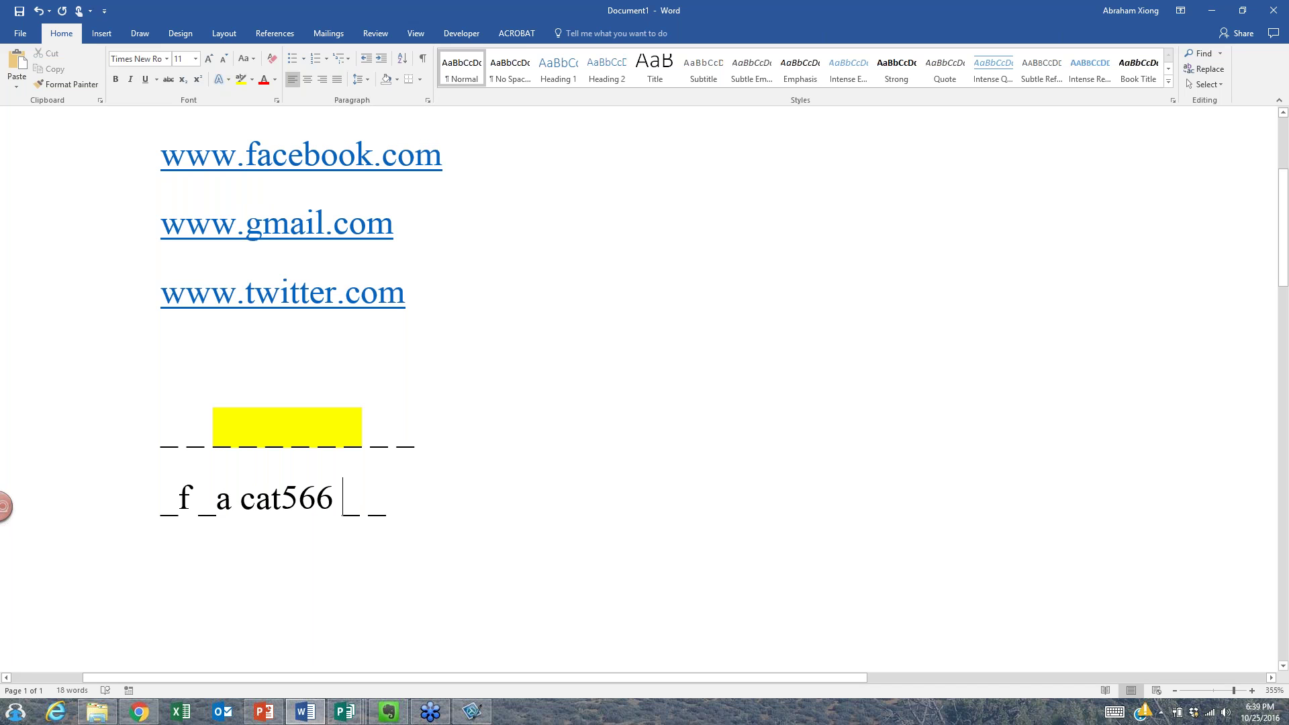
pyautogui.write('k')
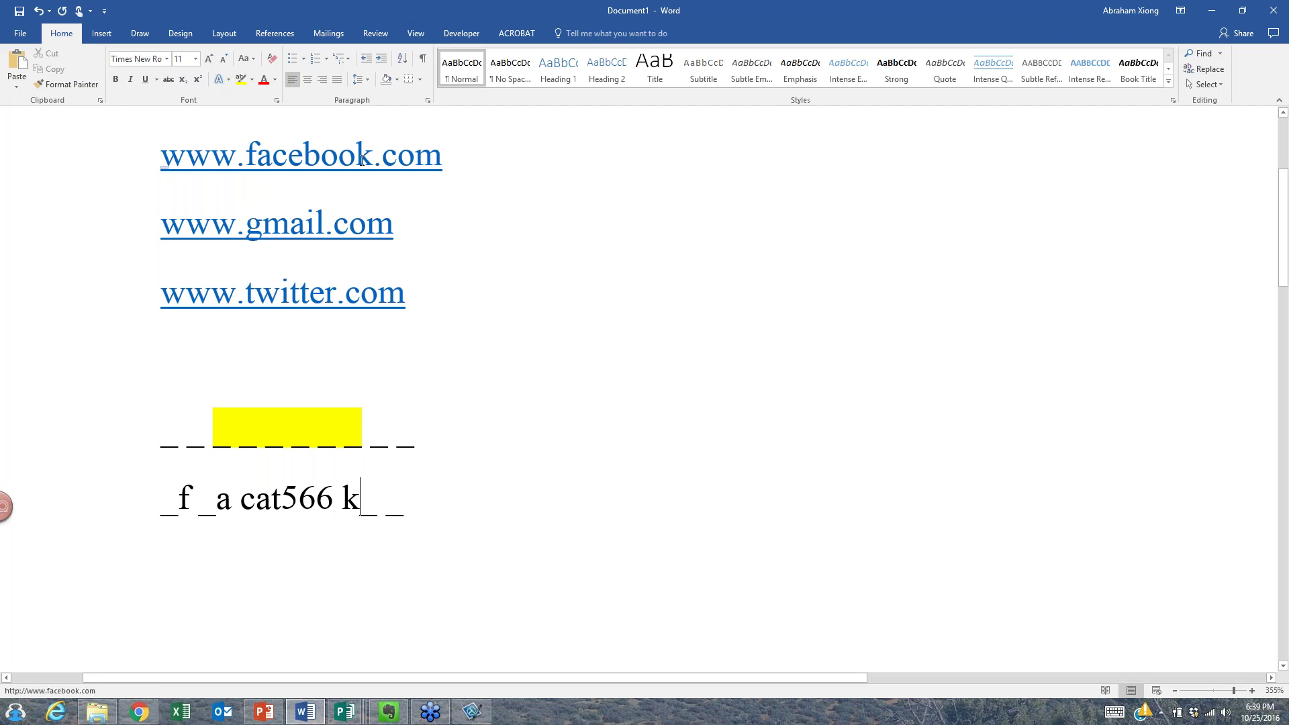
pyautogui.press('Right')
pyautogui.press('Right')
pyautogui.write('$')
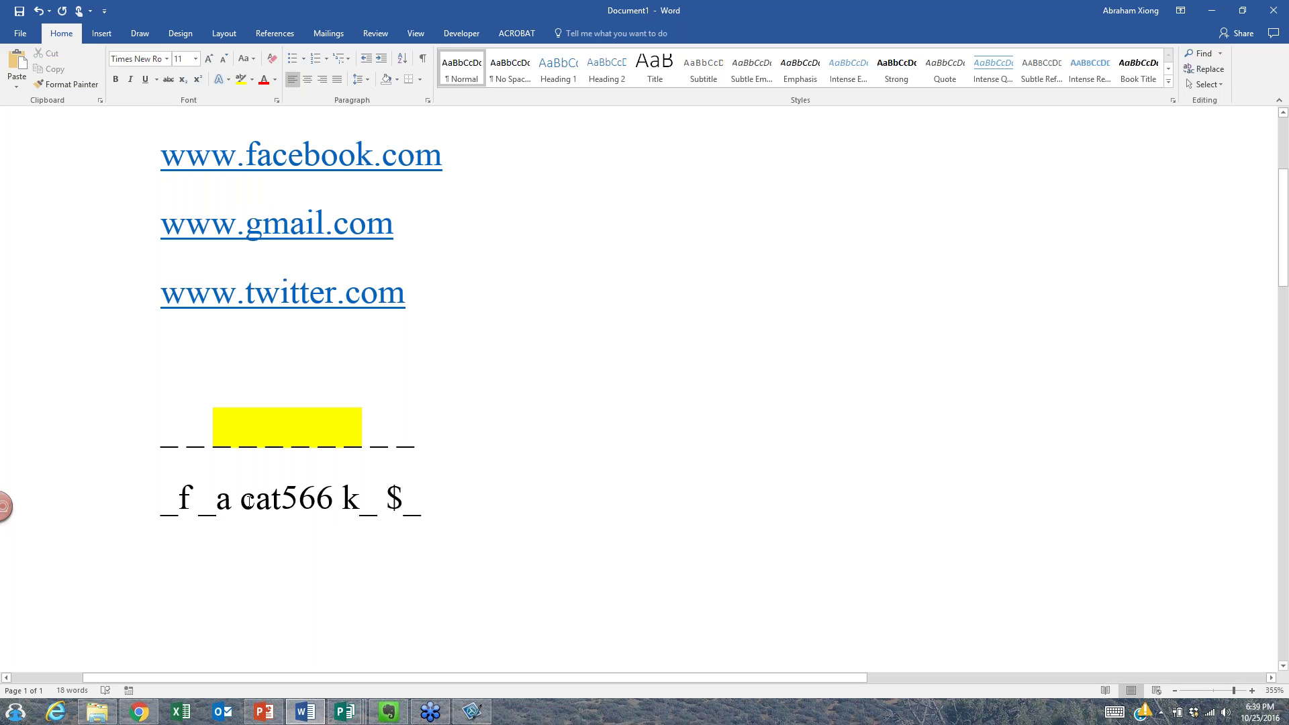
# Capitalise the base word's c to C, then point out the C, 6 and dollar sign.
pyautogui.moveTo(241, 502); pyautogui.dragTo(256, 502)
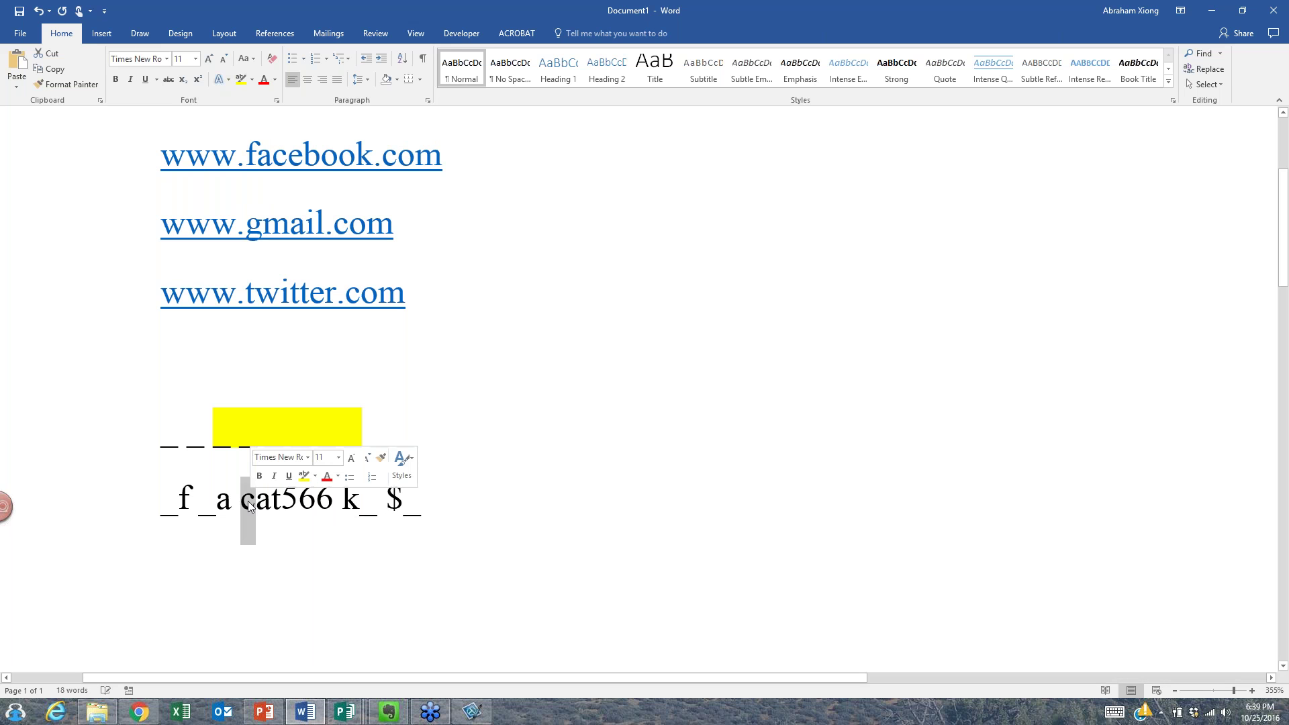
pyautogui.press('BackSpace')
pyautogui.write('C')
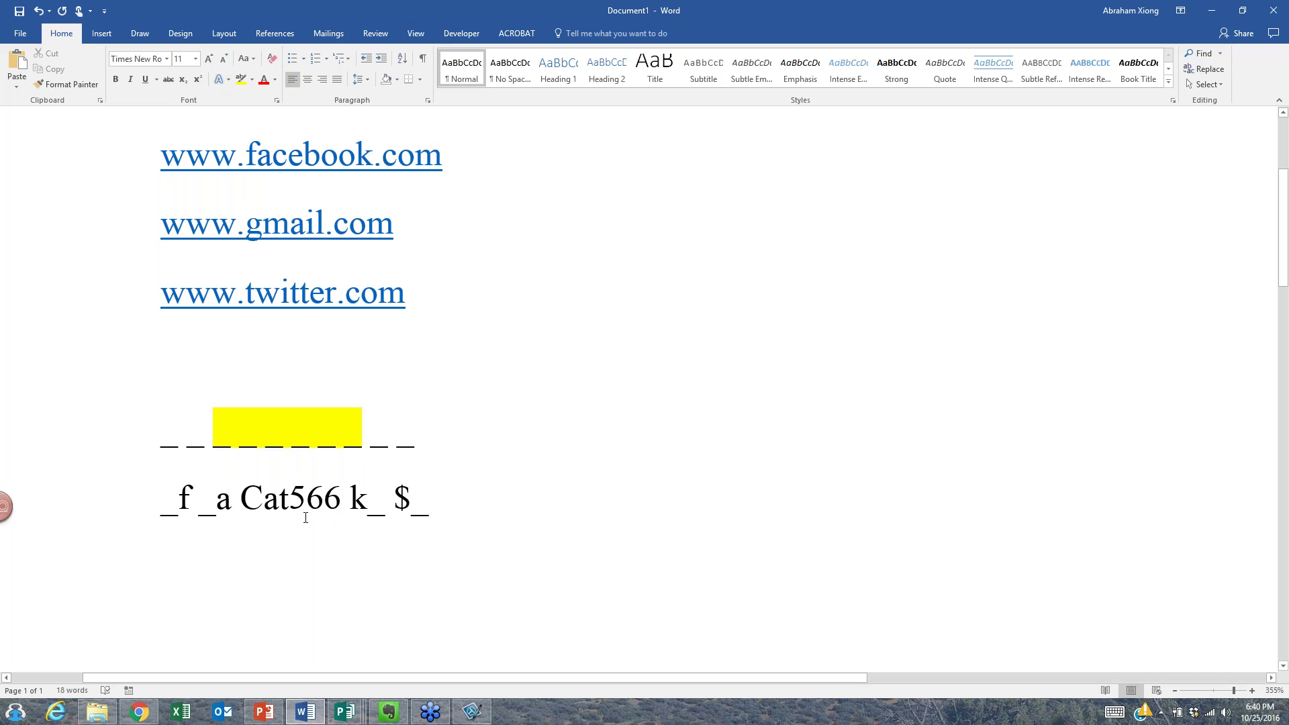
pyautogui.click(313, 547)
pyautogui.doubleClick(402, 502)
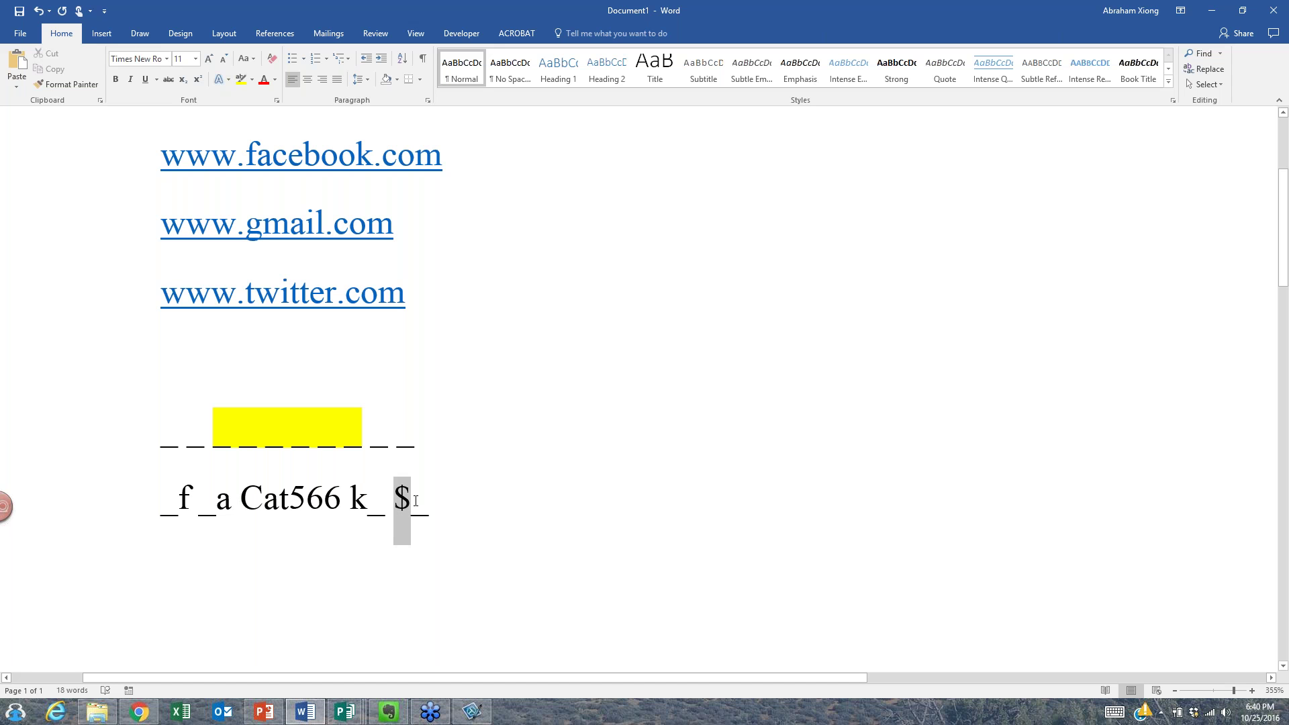
pyautogui.click(415, 565)
pyautogui.moveTo(241, 510); pyautogui.dragTo(263, 510)
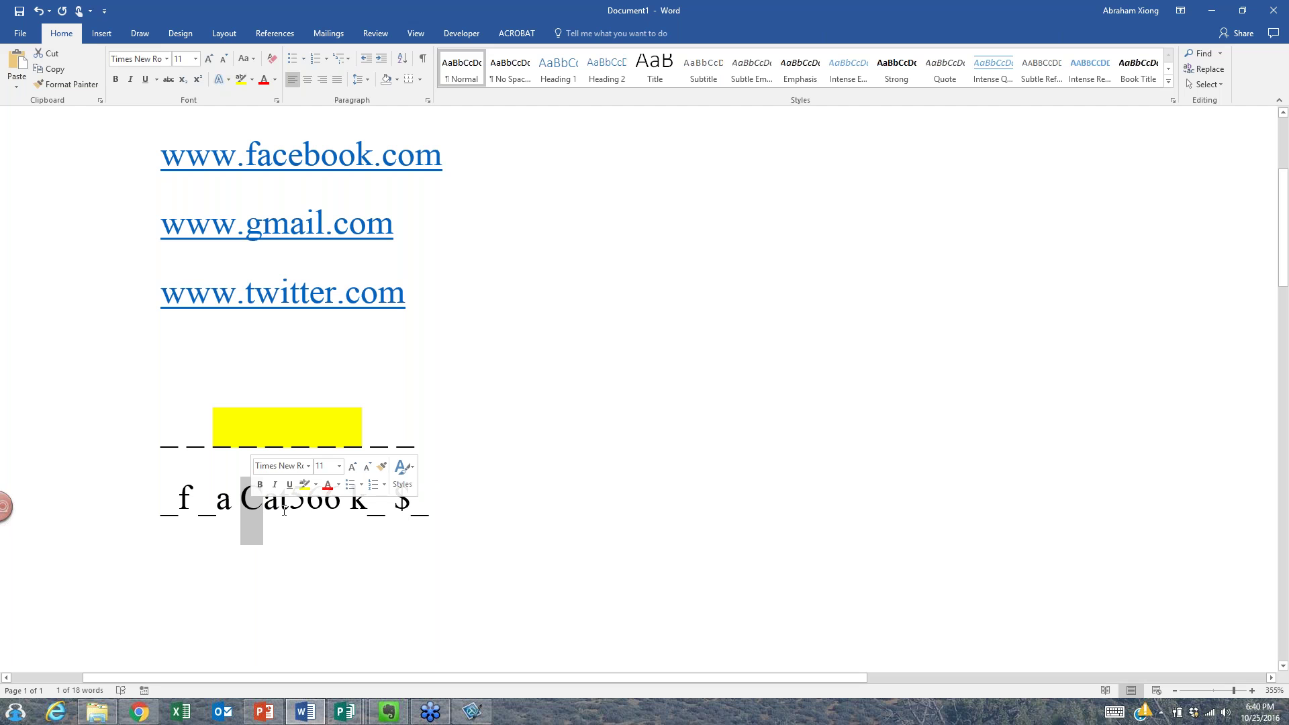
pyautogui.moveTo(306, 511); pyautogui.dragTo(322, 521)
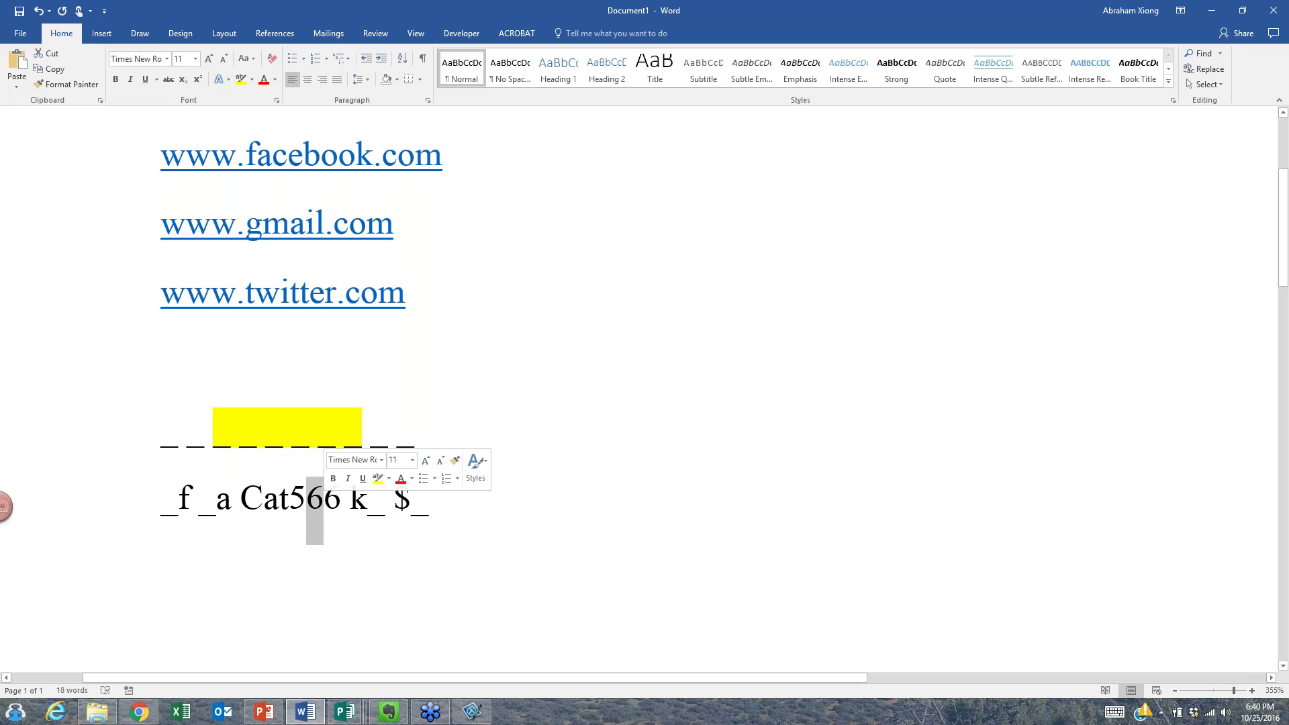
pyautogui.click(460, 570)
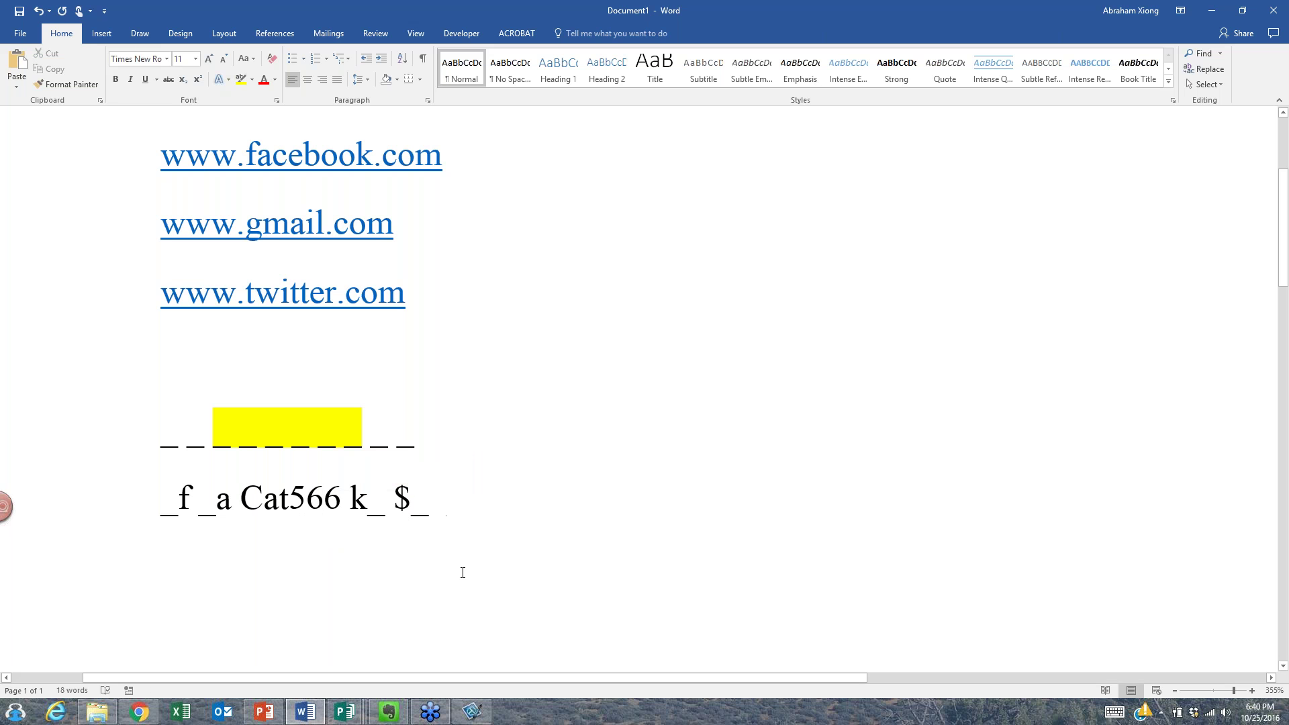
pyautogui.press('Return')
pyautogui.write('gm')
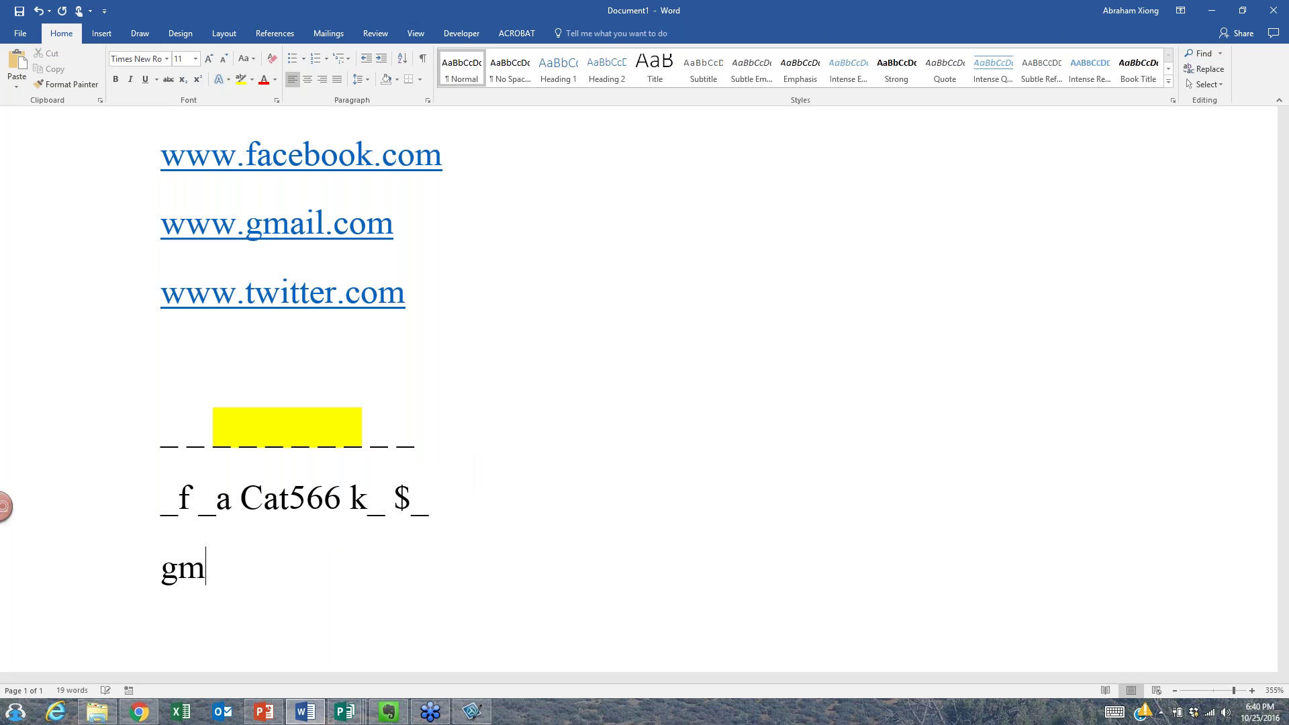
pyautogui.write('Cat56')
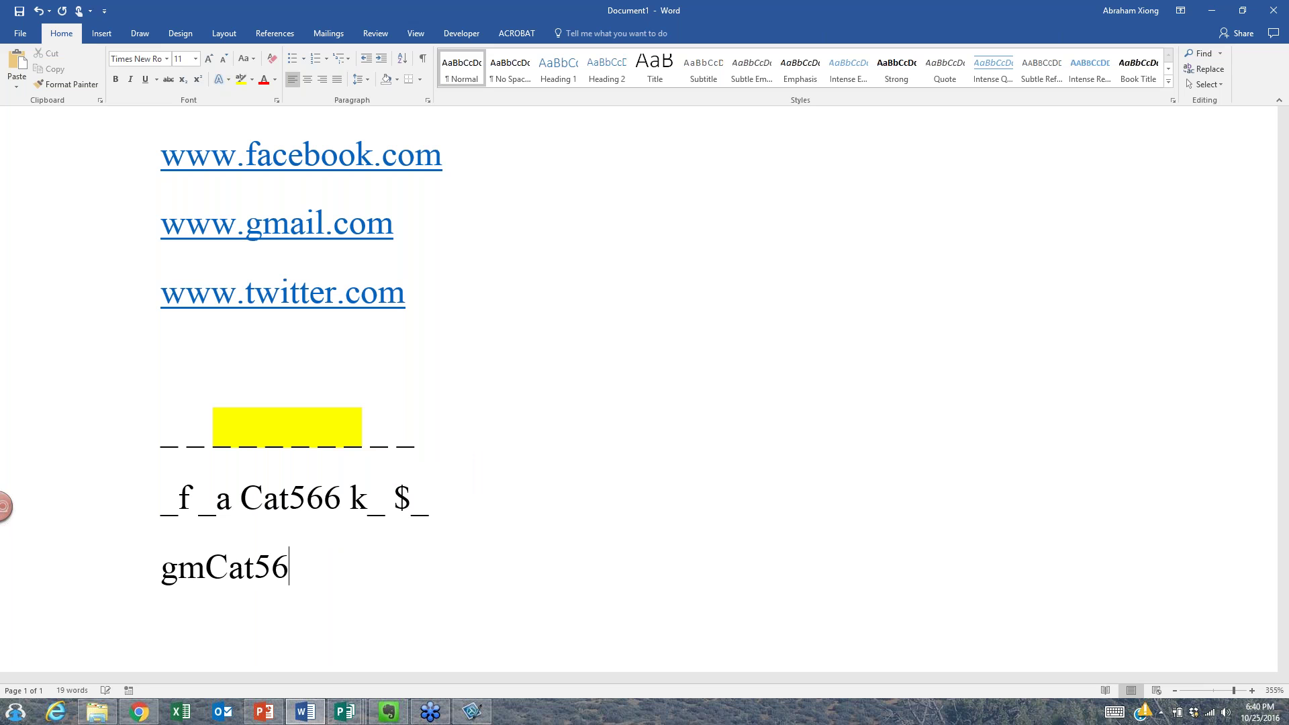
pyautogui.write('6l$')
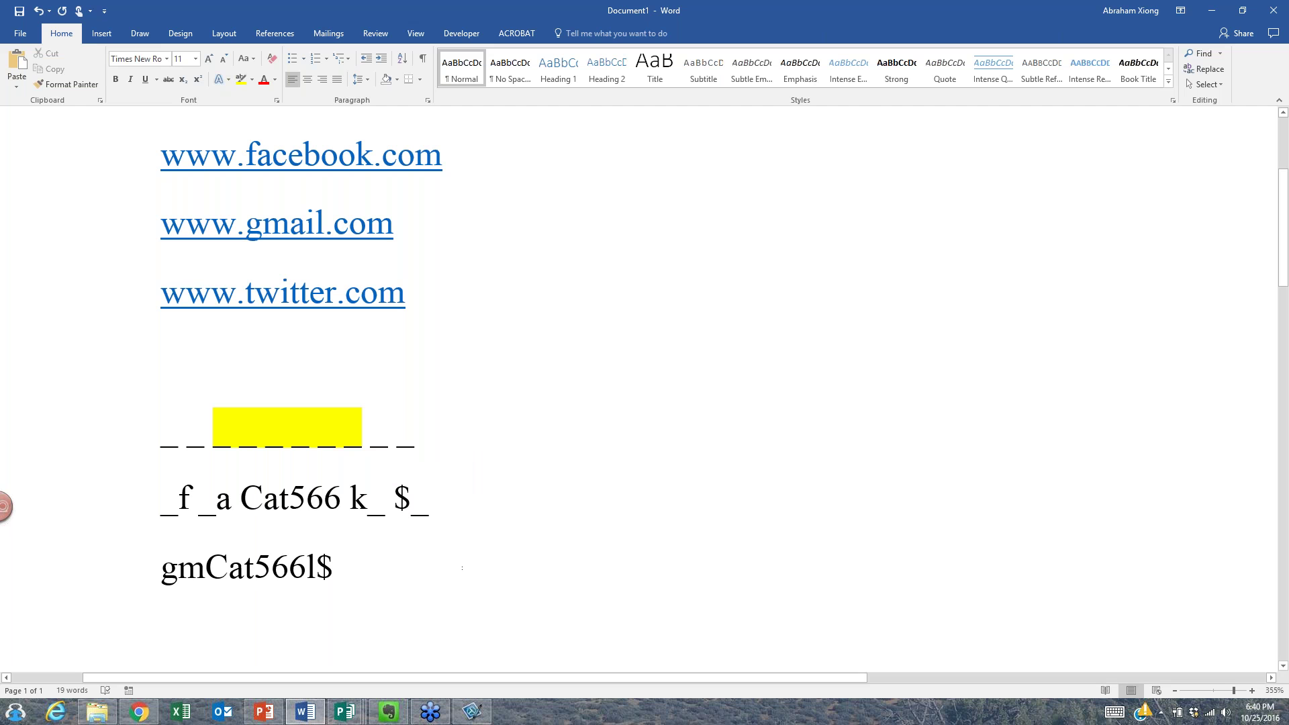
pyautogui.moveTo(205, 567); pyautogui.dragTo(301, 577)
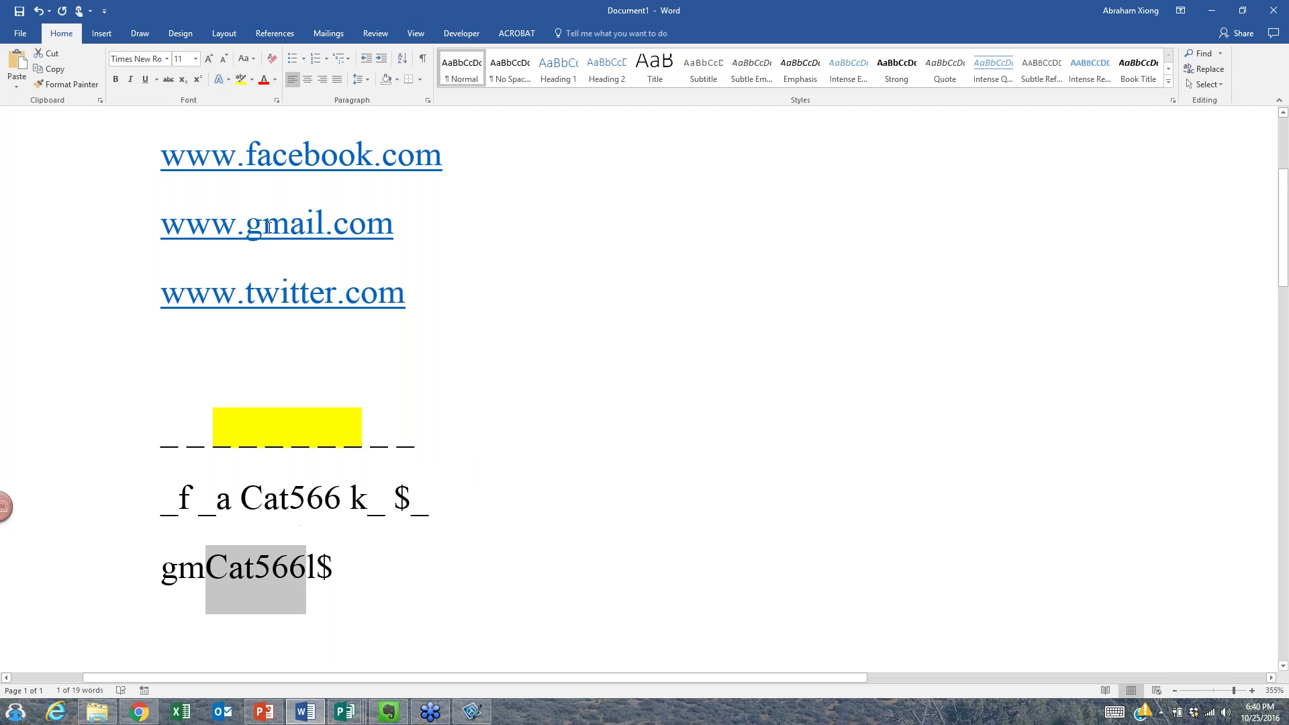
pyautogui.click(262, 221)
pyautogui.moveTo(261, 222); pyautogui.dragTo(246, 223)
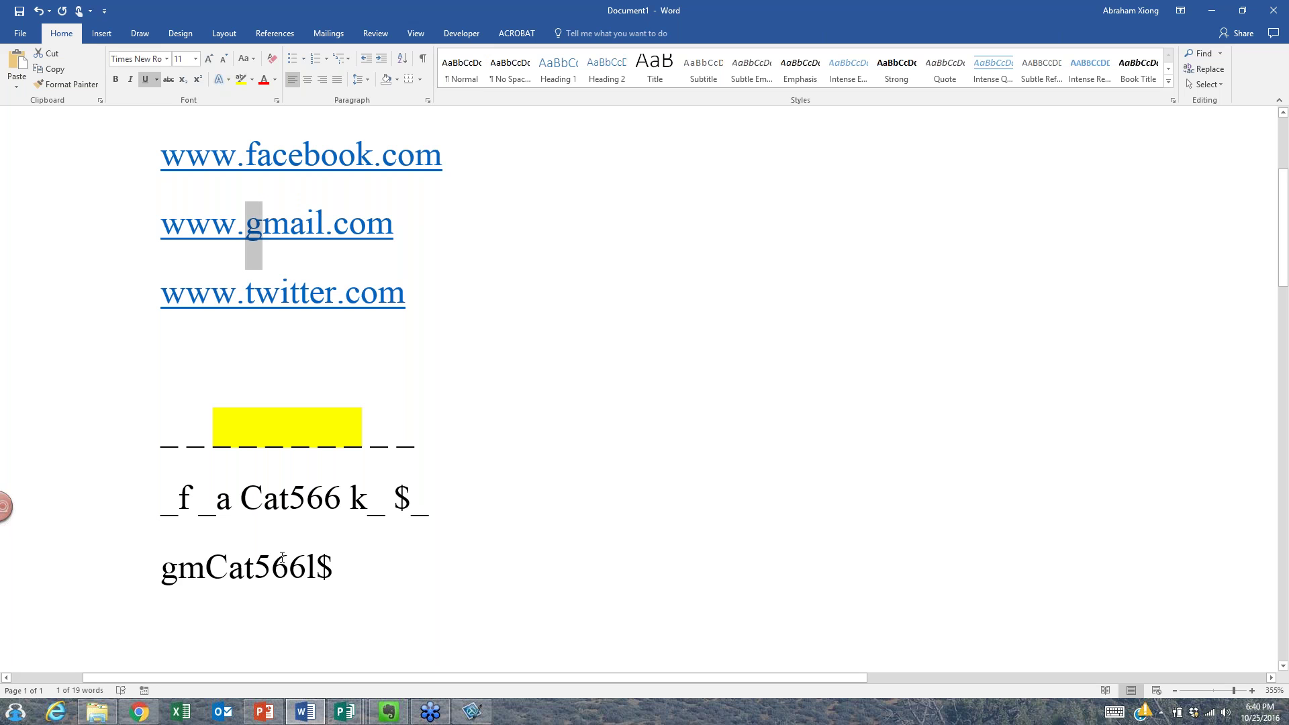
pyautogui.doubleClick(284, 498)
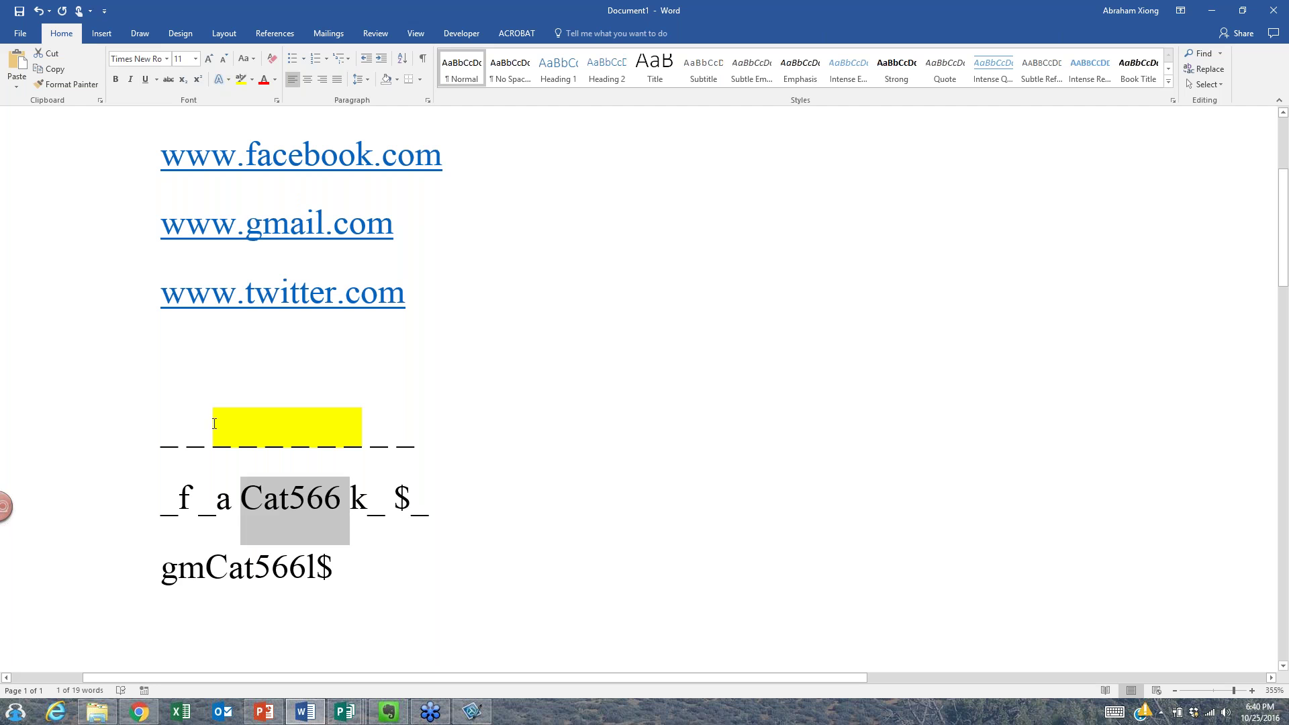
pyautogui.moveTo(215, 422); pyautogui.dragTo(358, 442)
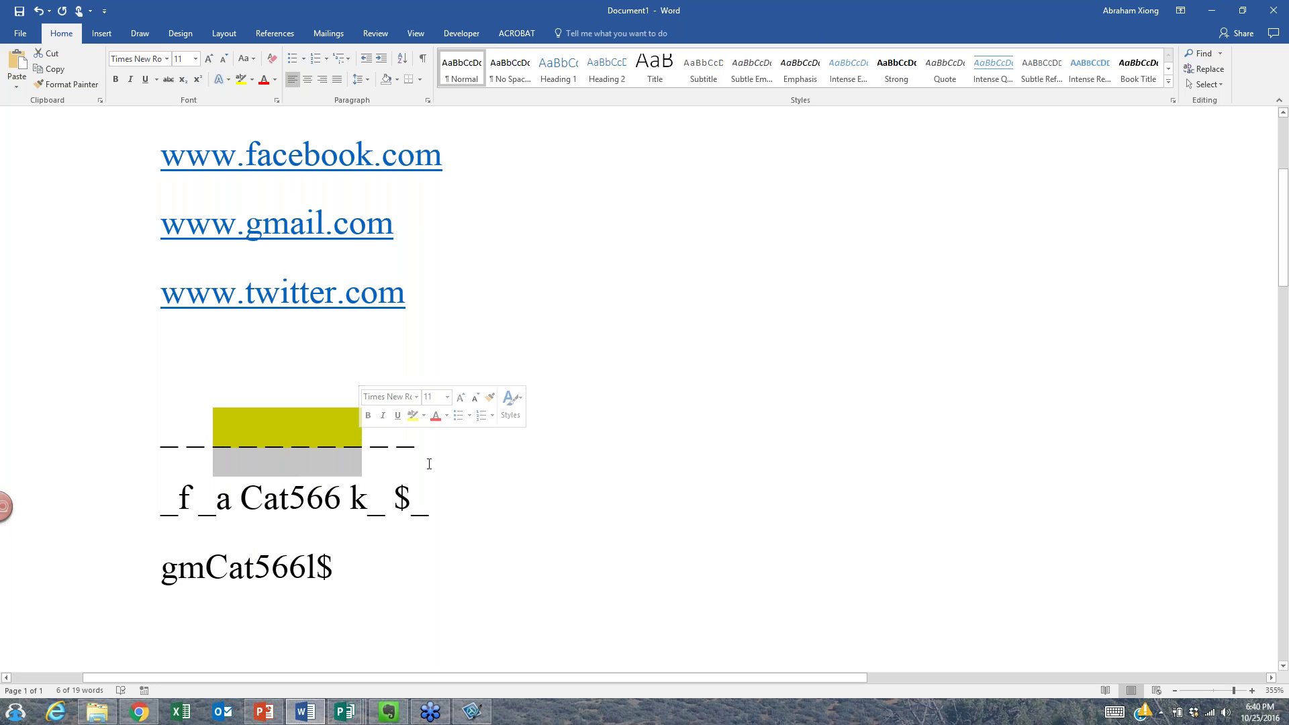
pyautogui.click(401, 550)
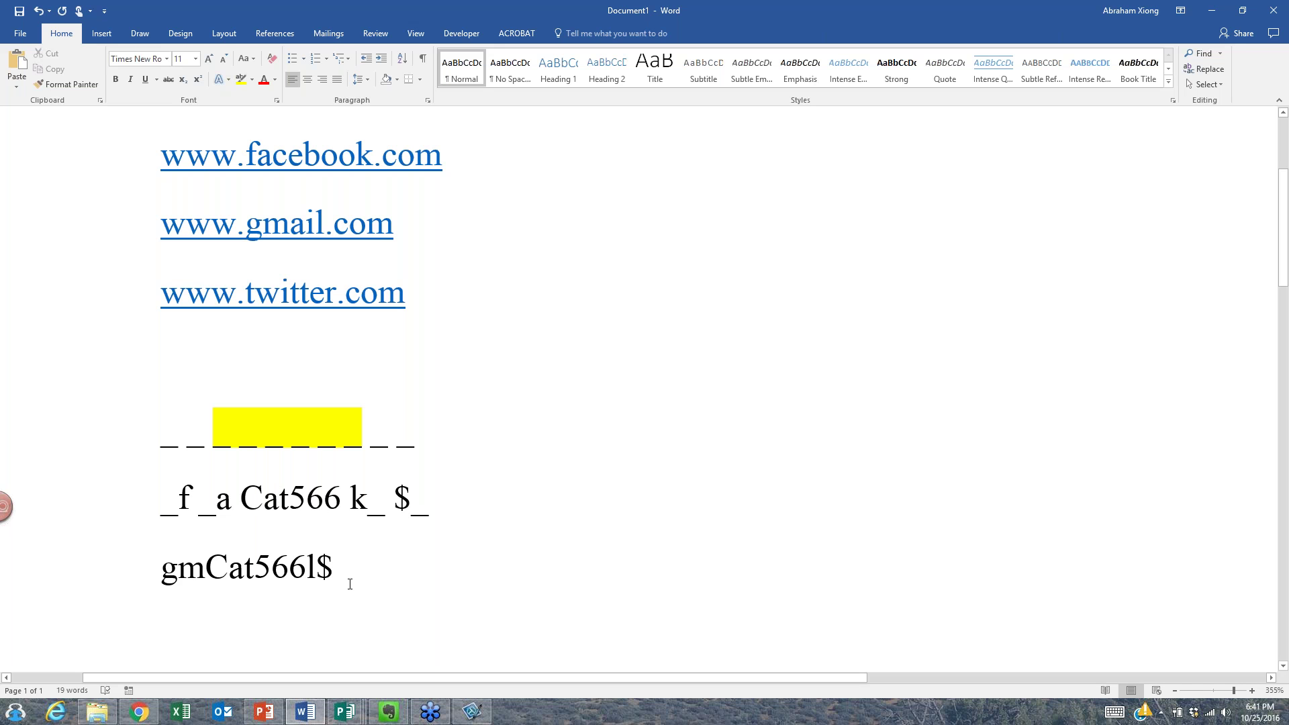
# Add a fourth password line from the capitalised base word Cat, 566 and fa$.
pyautogui.press('Return')
pyautogui.write('k')
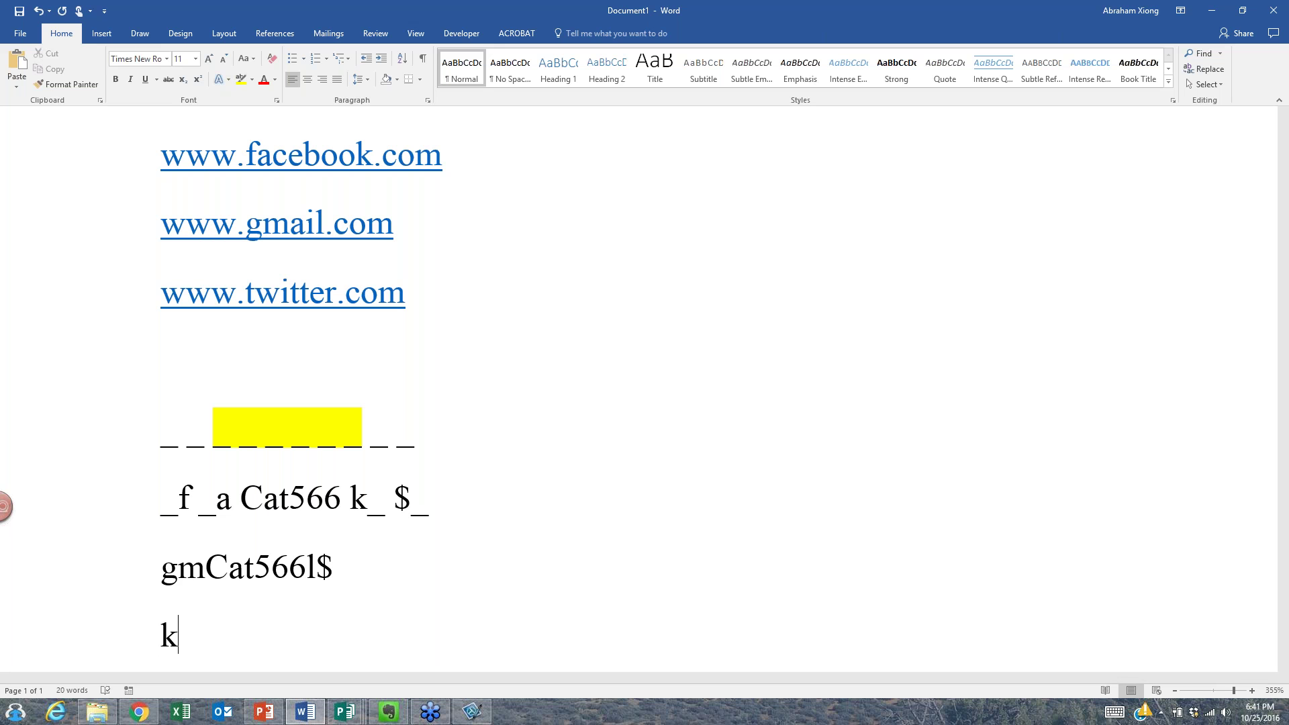
pyautogui.write('Cat')
pyautogui.press('Left')
pyautogui.press('Left')
pyautogui.press('Left')
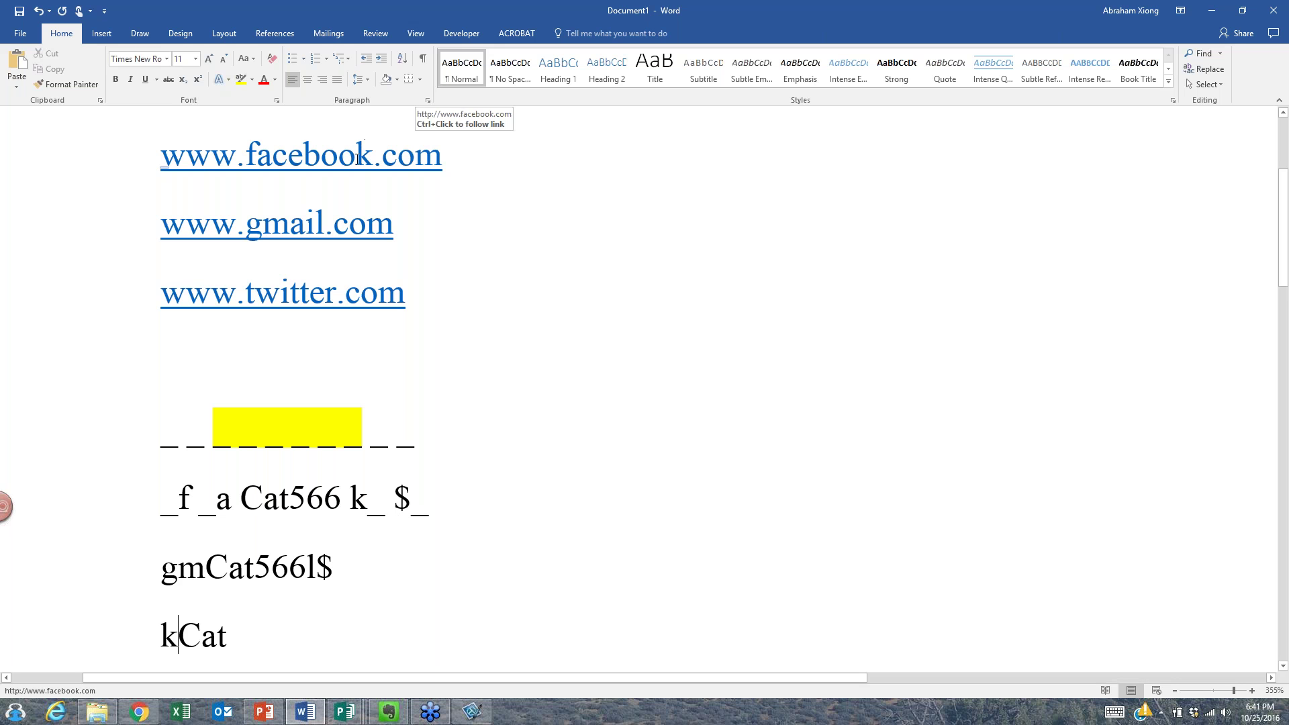
pyautogui.press('Left')
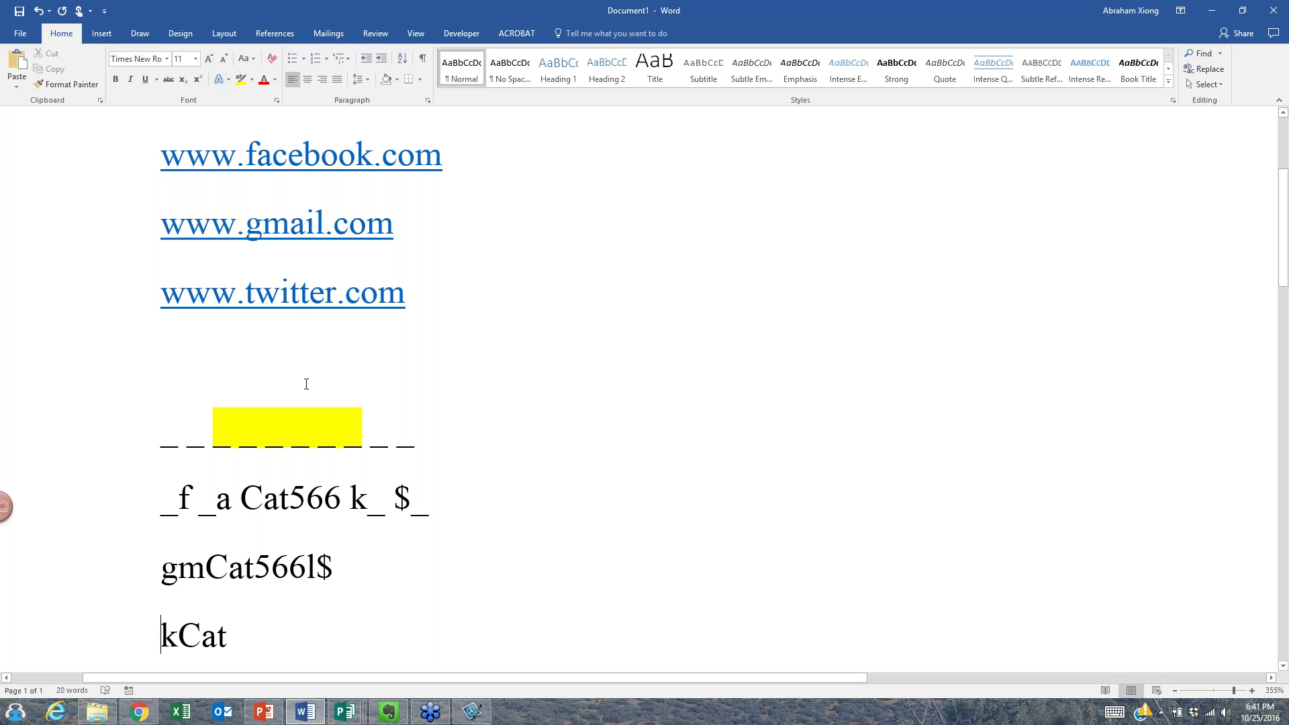
pyautogui.write('o')
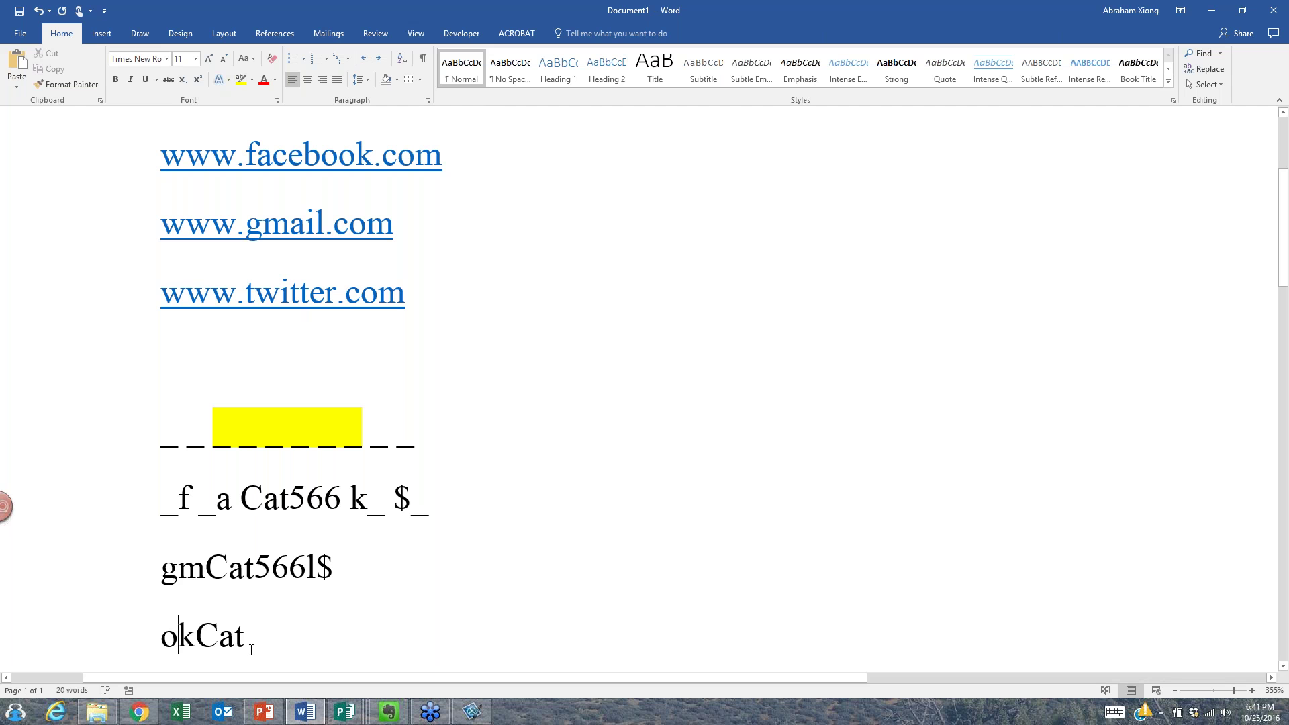
pyautogui.click(252, 637)
pyautogui.write('566fa')
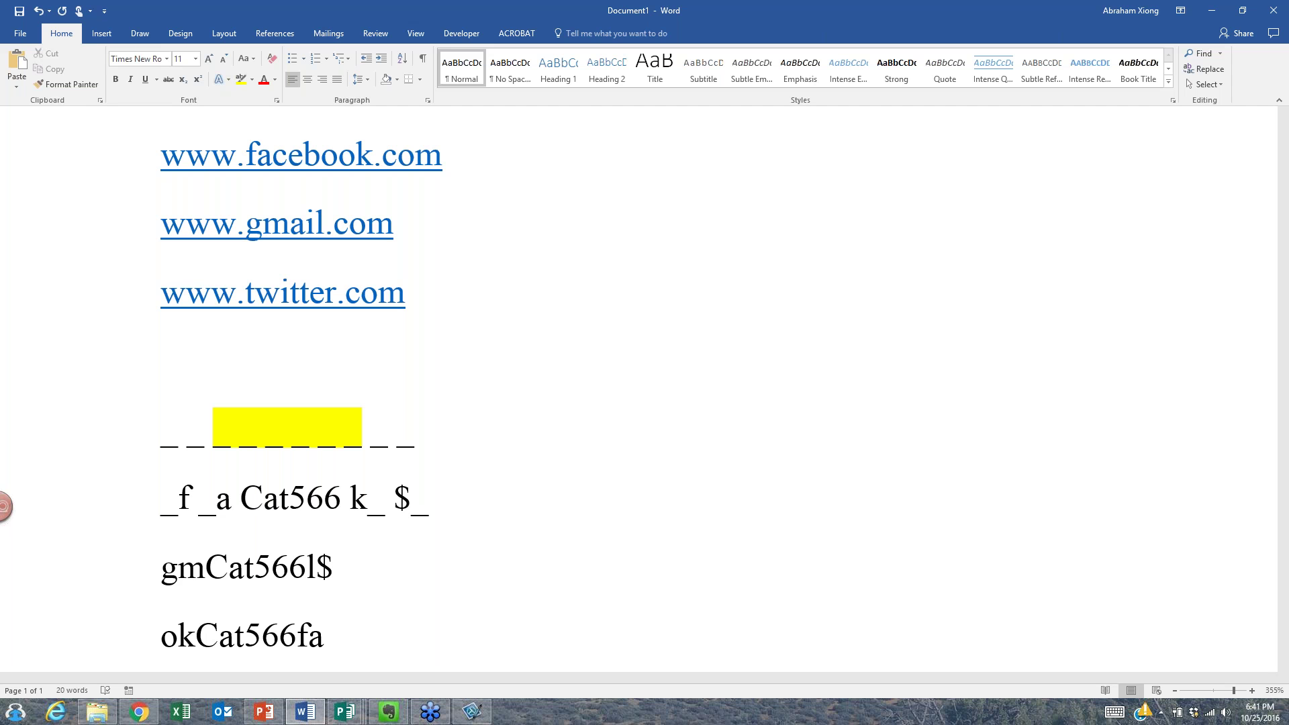
pyautogui.write('$')
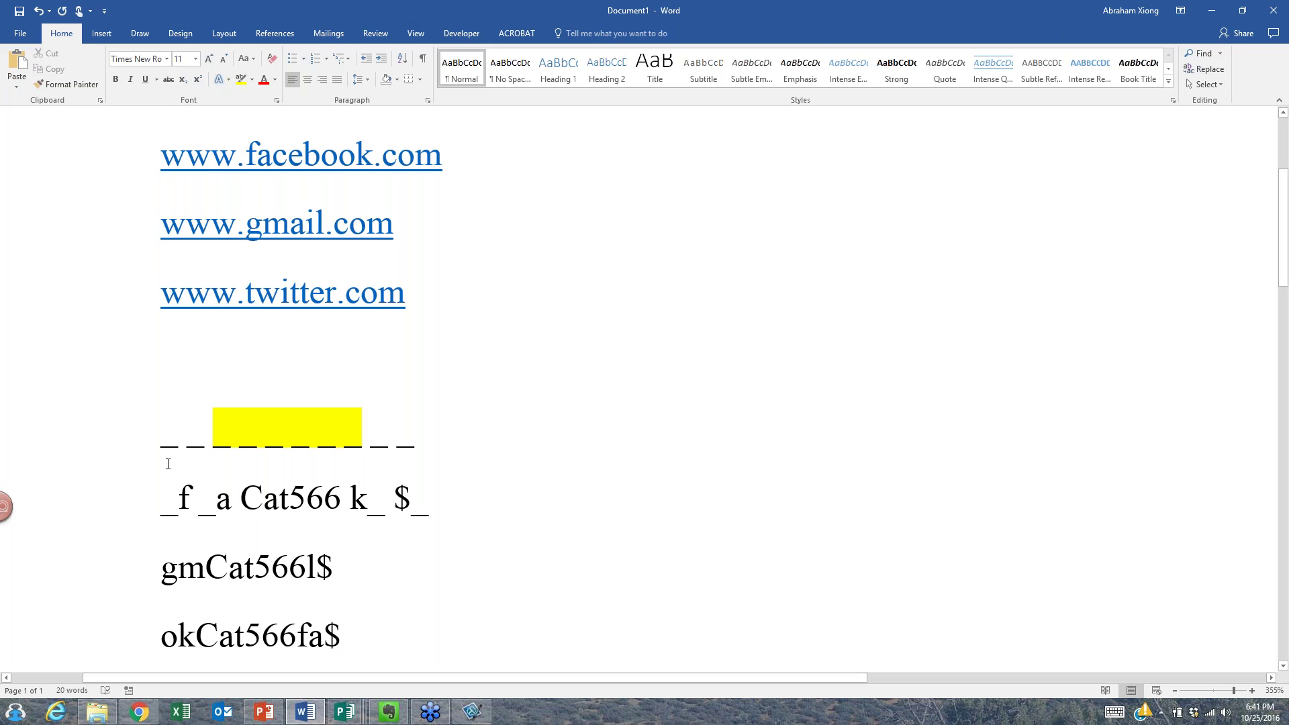
pyautogui.click(257, 155)
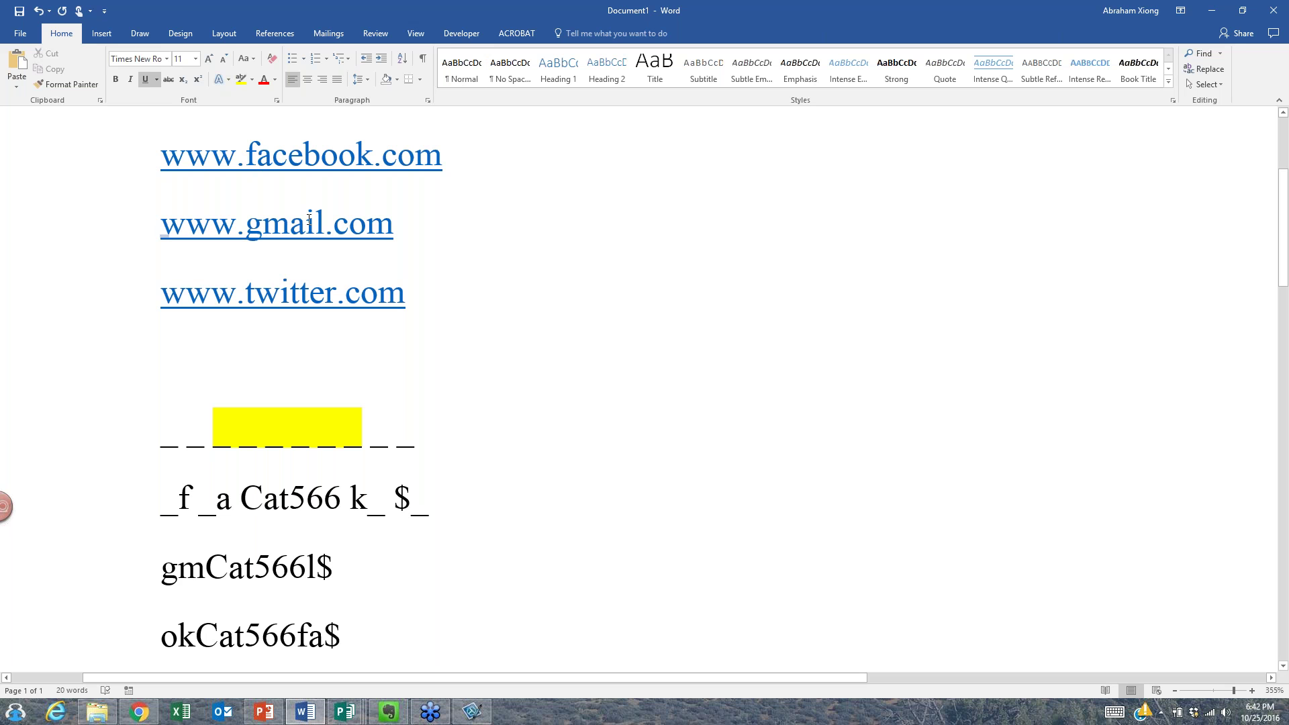
# Delete the extra letter before $ in the Facebook password line, then minimize Word.
pyautogui.moveTo(309, 219); pyautogui.dragTo(317, 260)
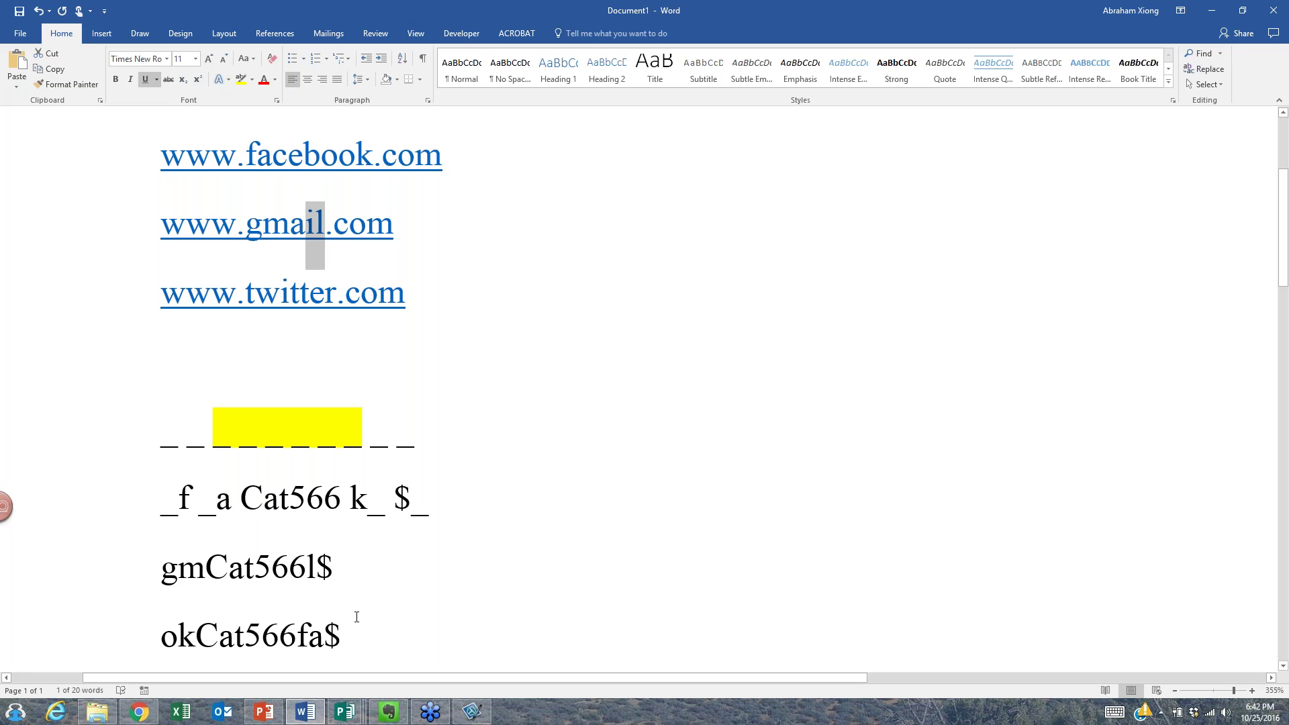
pyautogui.click(325, 632)
pyautogui.press('BackSpace')
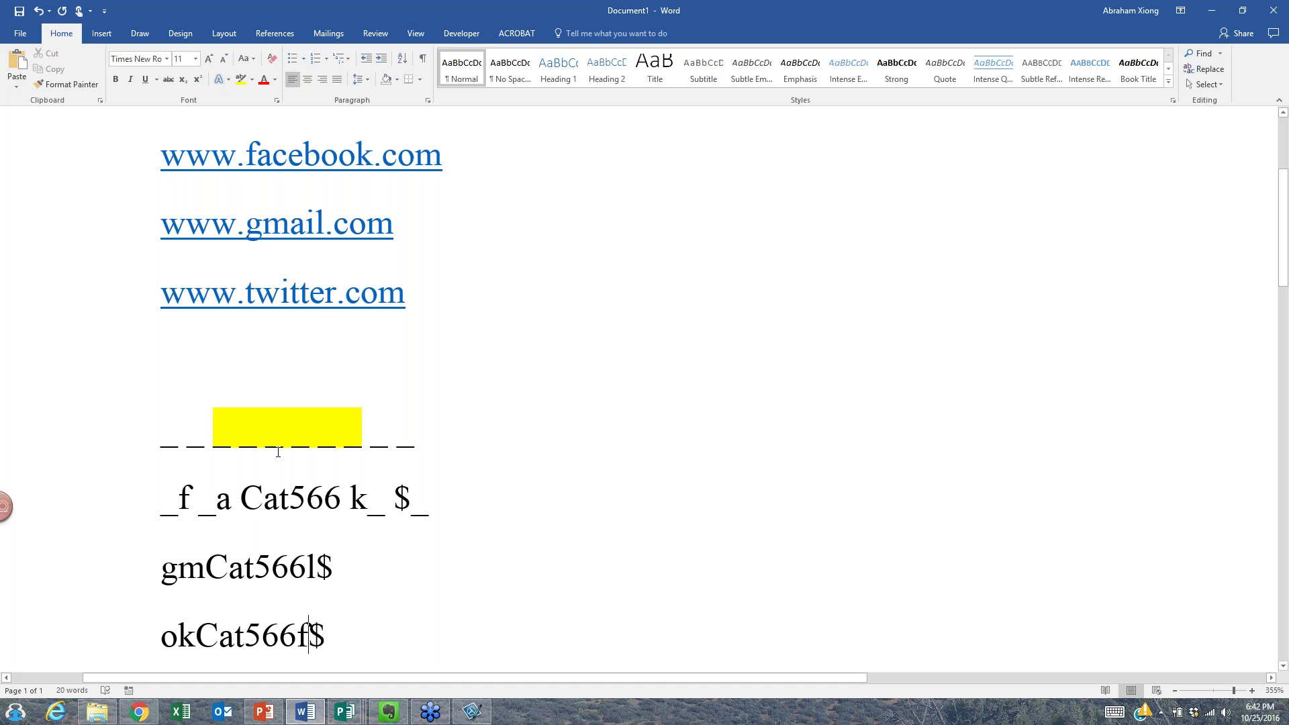
pyautogui.scroll(-10, 278, 451)
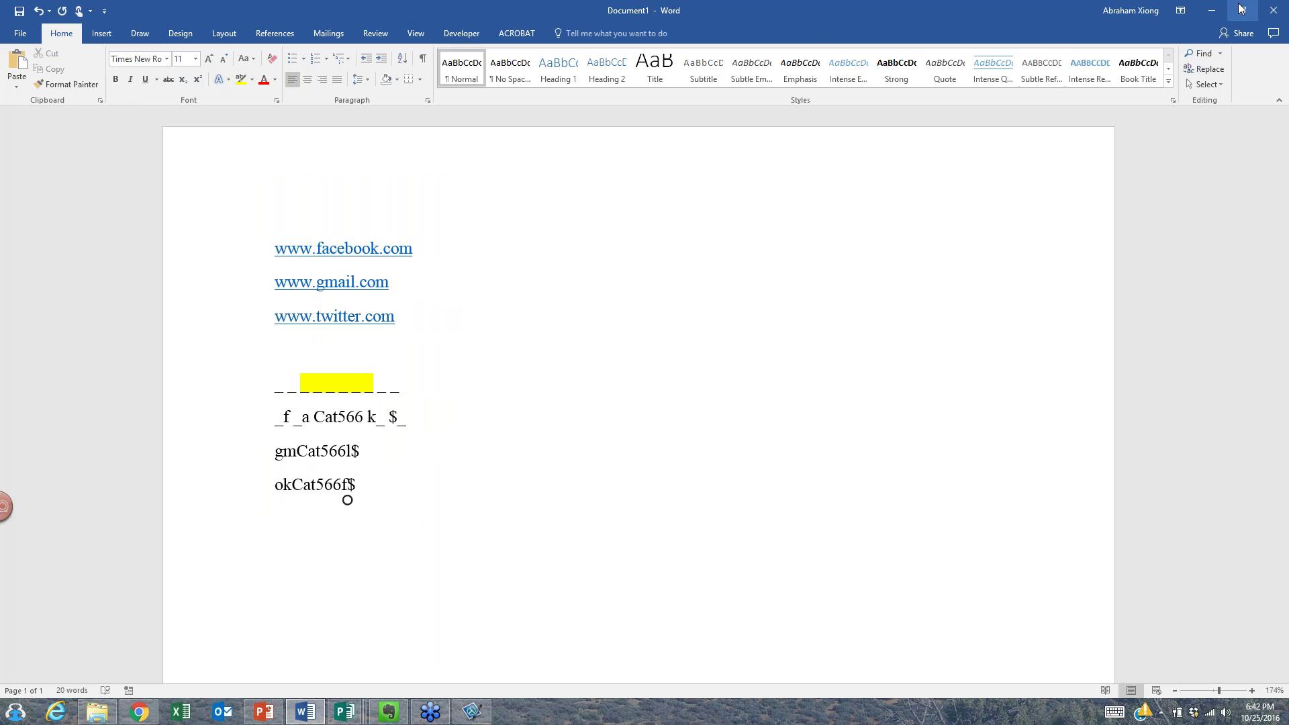
pyautogui.click(1215, 9)
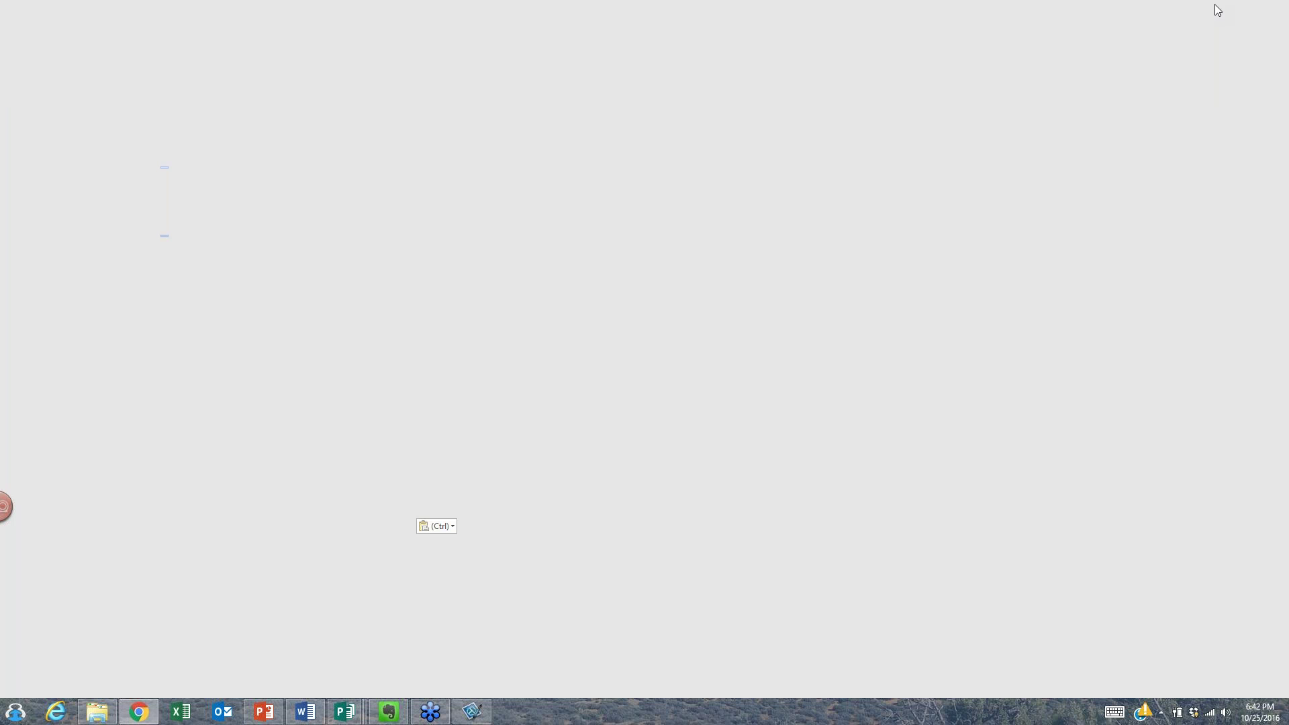
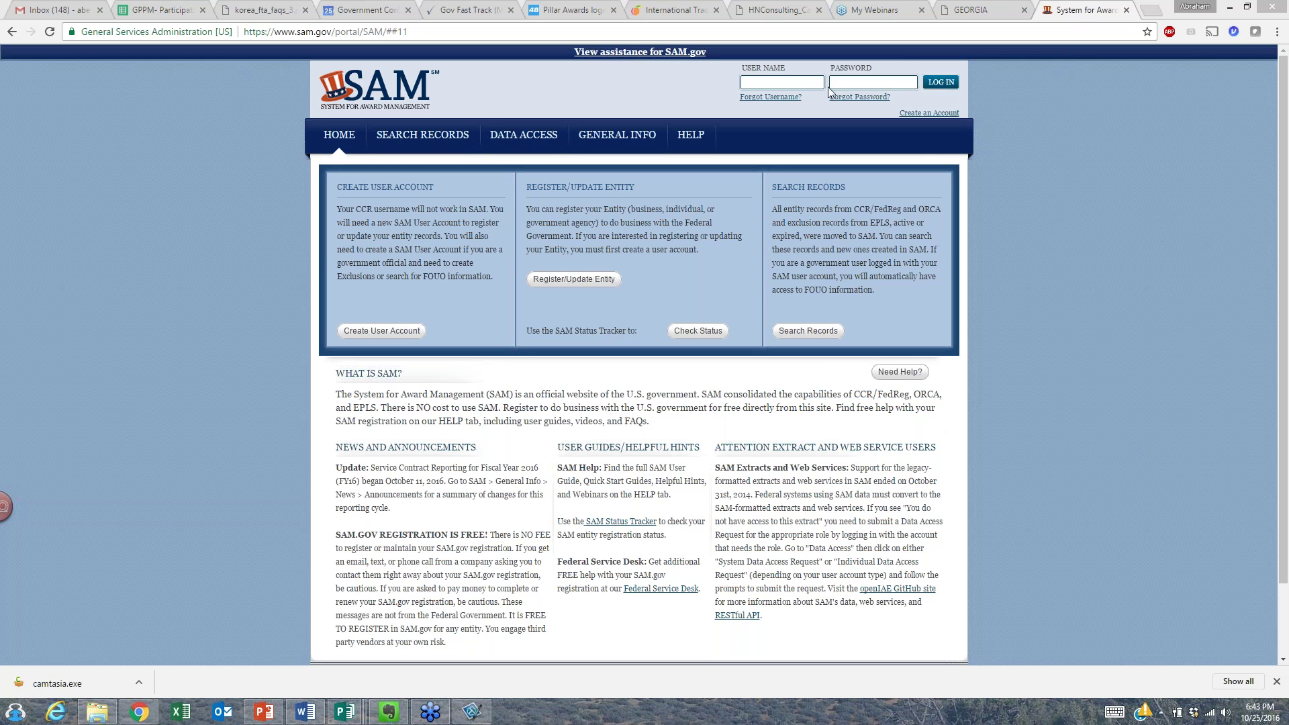
# Enter the account user name on the enlarged SAM.gov login page.
pyautogui.click(798, 82)
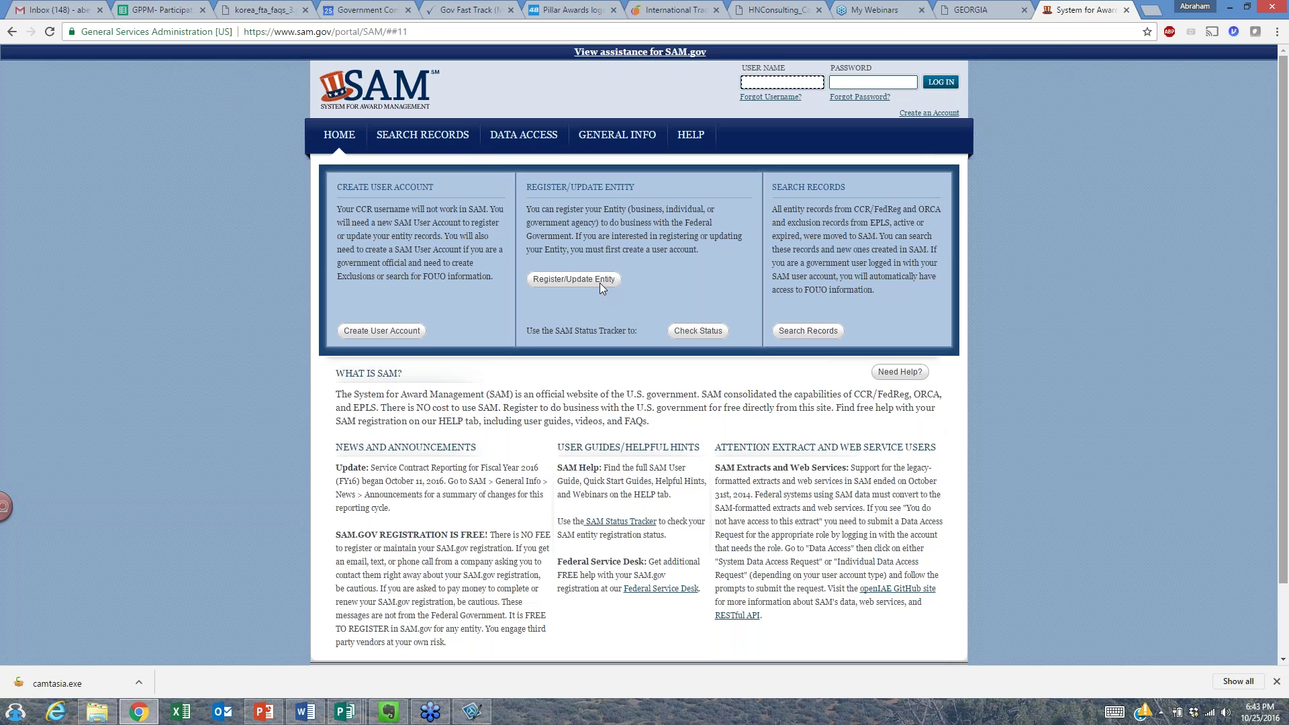
pyautogui.hotkey('ctrl', '+')
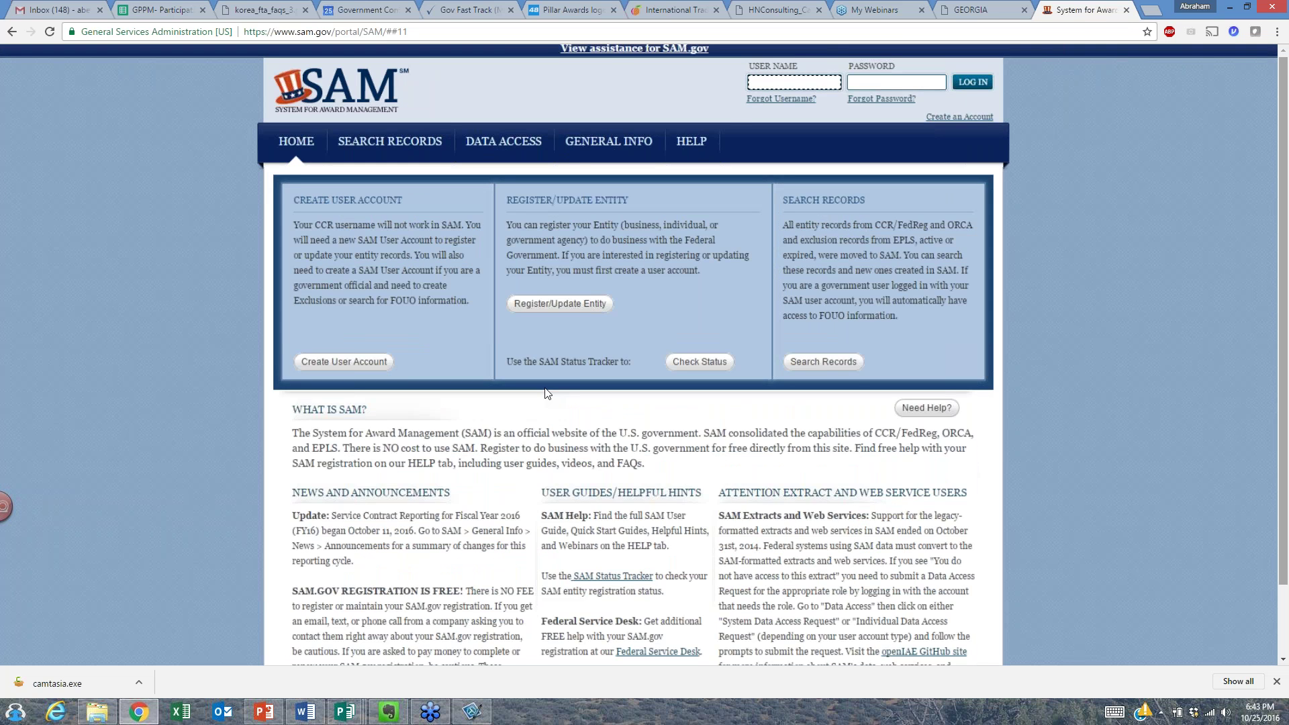
pyautogui.hotkey('ctrl', '+')
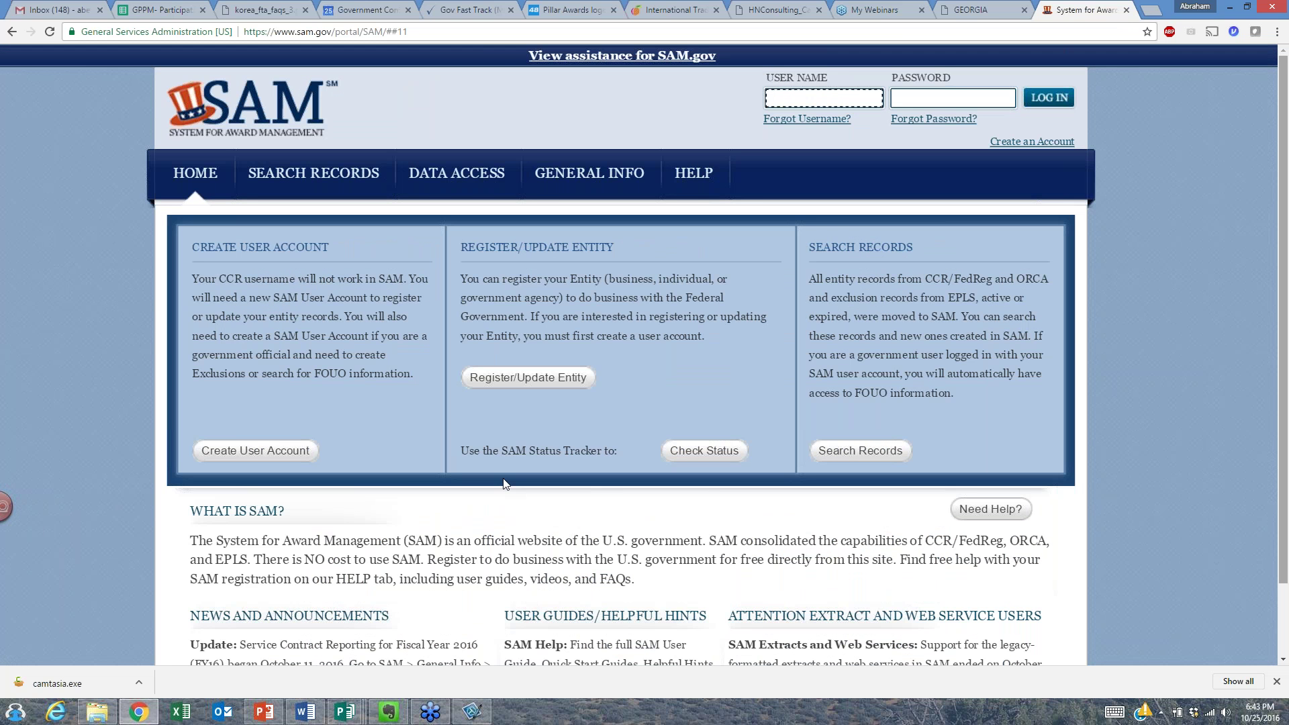
pyautogui.write('Sungolf')
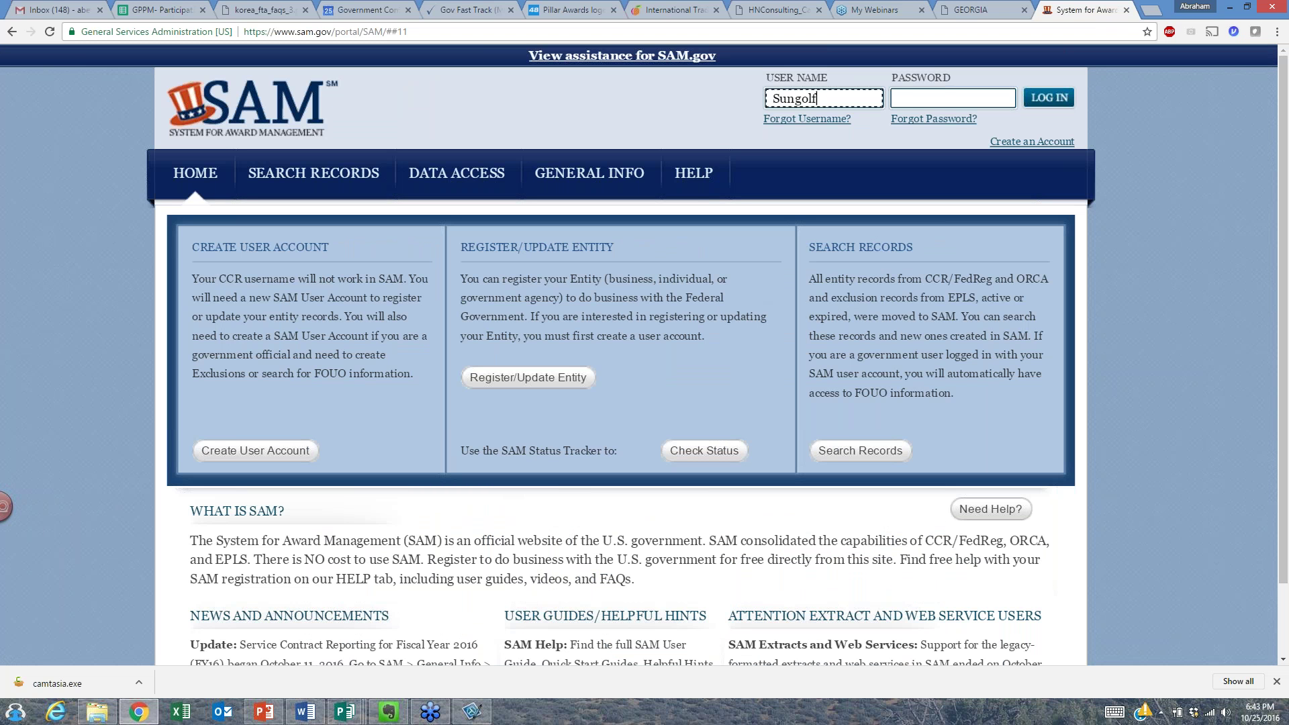
# Enter the account password and log in.
pyautogui.click(898, 98)
pyautogui.write('•••••••••••••')
pyautogui.click(1062, 100)
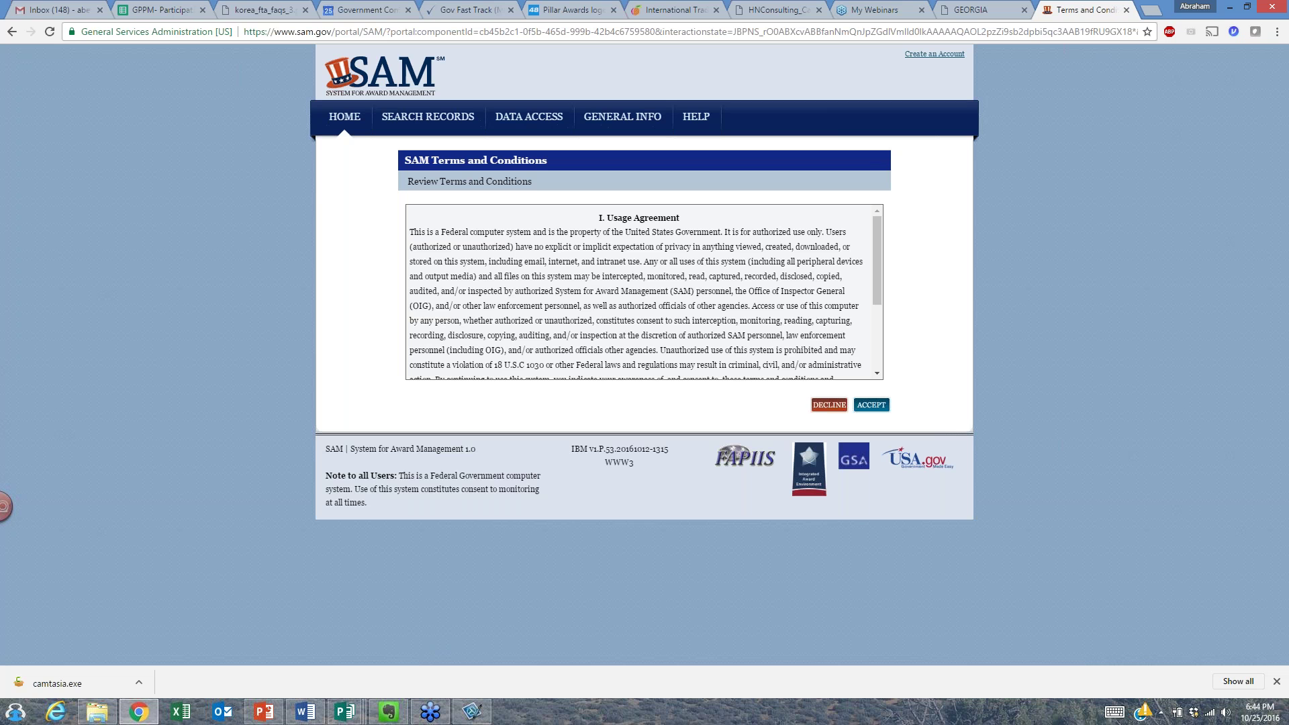
# Accept the terms and conditions, then expand Entity Registrations in the My SAM side menu.
pyautogui.click(876, 407)
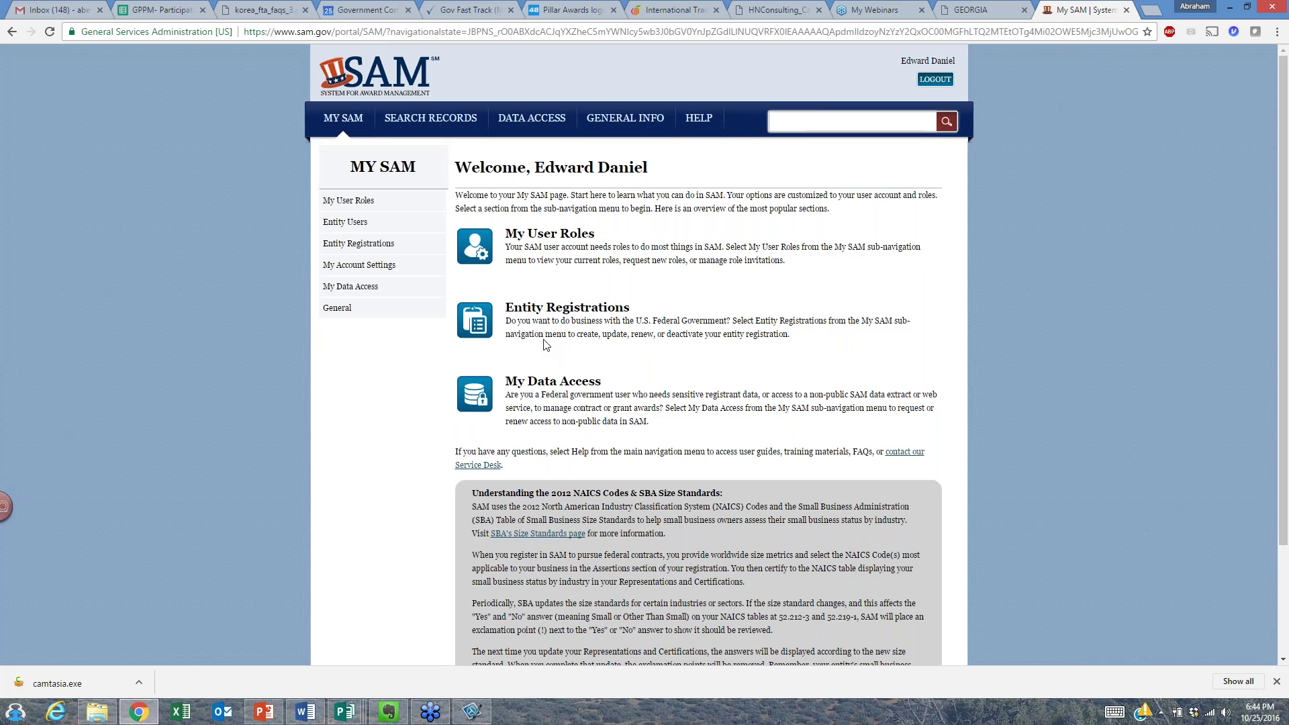
pyautogui.hotkey('ctrl', '+')
pyautogui.hotkey('ctrl', '+')
pyautogui.hotkey('ctrl', '+')
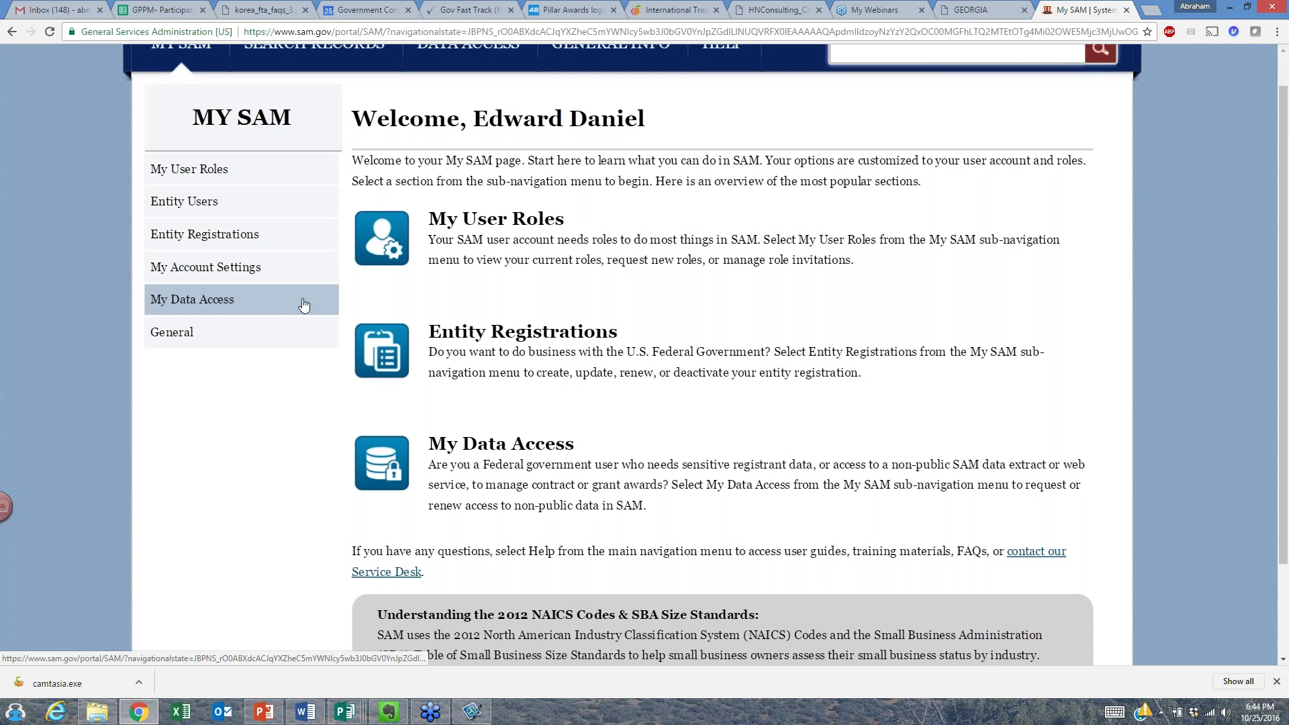
pyautogui.scroll(-5, 303, 305)
pyautogui.scroll(8, 255, 315)
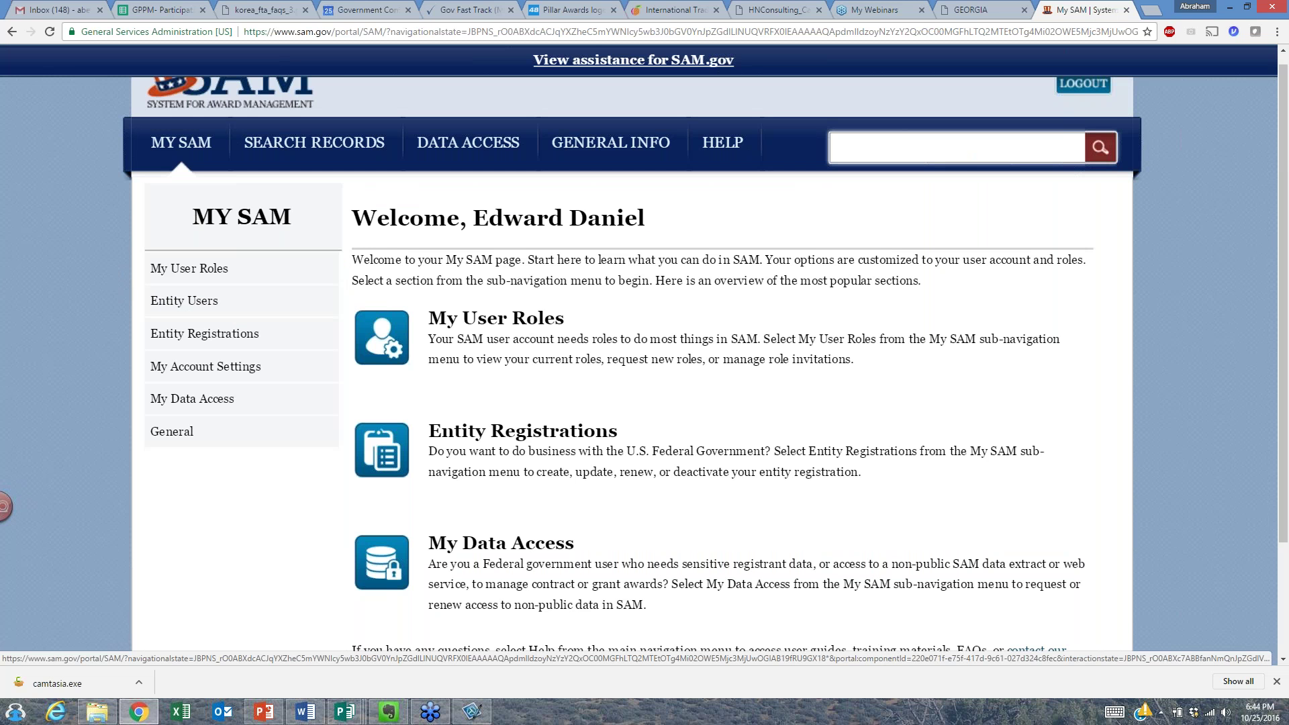
pyautogui.click(236, 340)
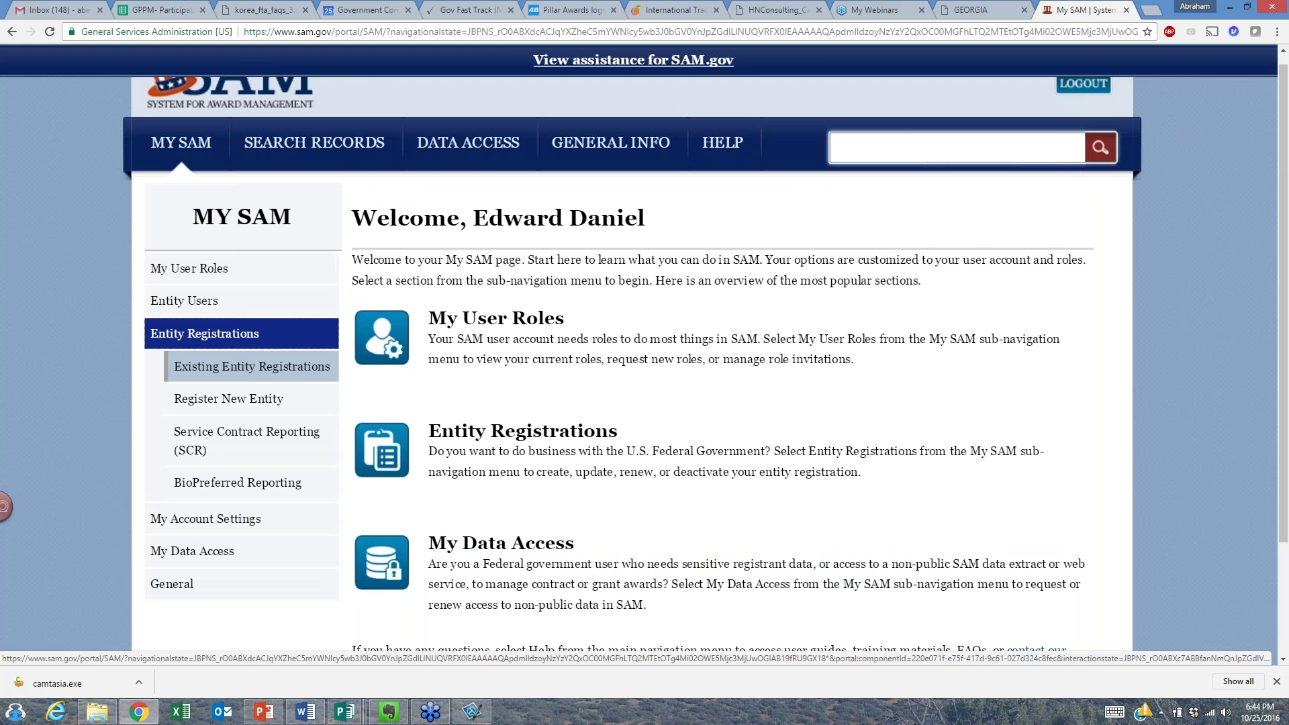
# Open Existing Entity Registrations and select TSD DESIGN to view its registration details.
pyautogui.click(243, 369)
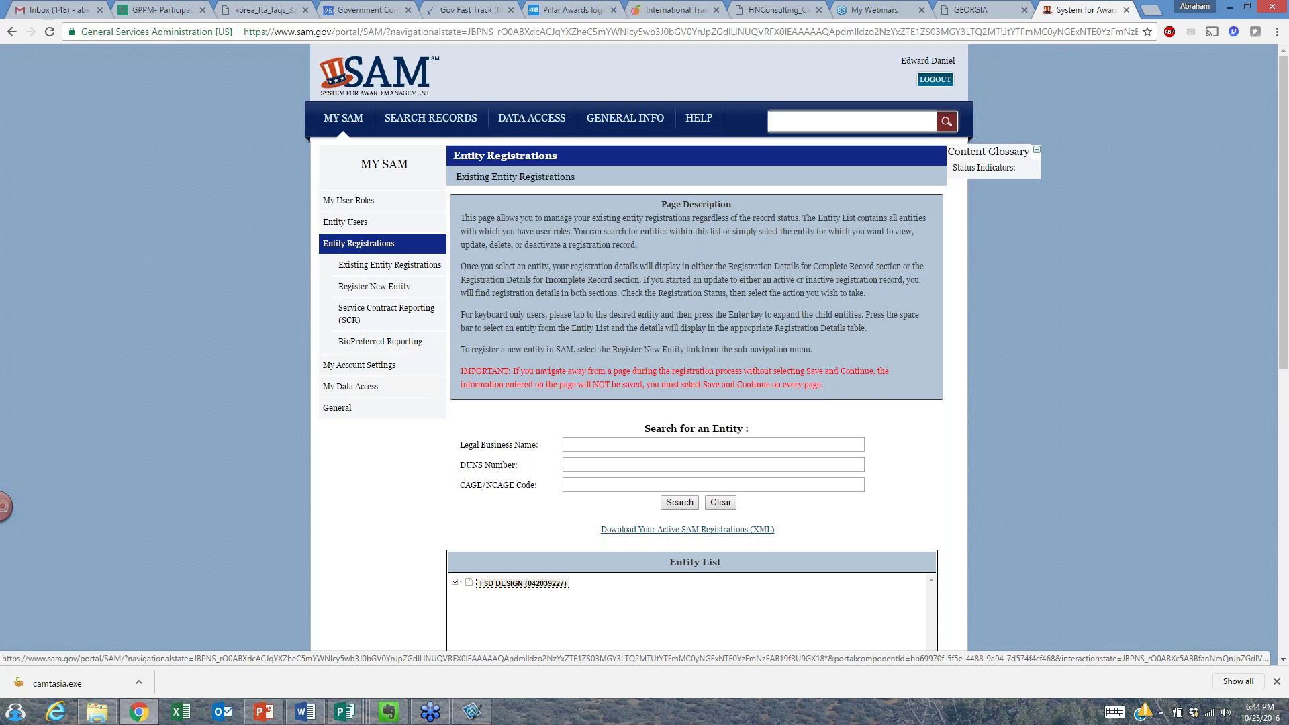
pyautogui.scroll(-8, 622, 385)
pyautogui.scroll(5, 622, 385)
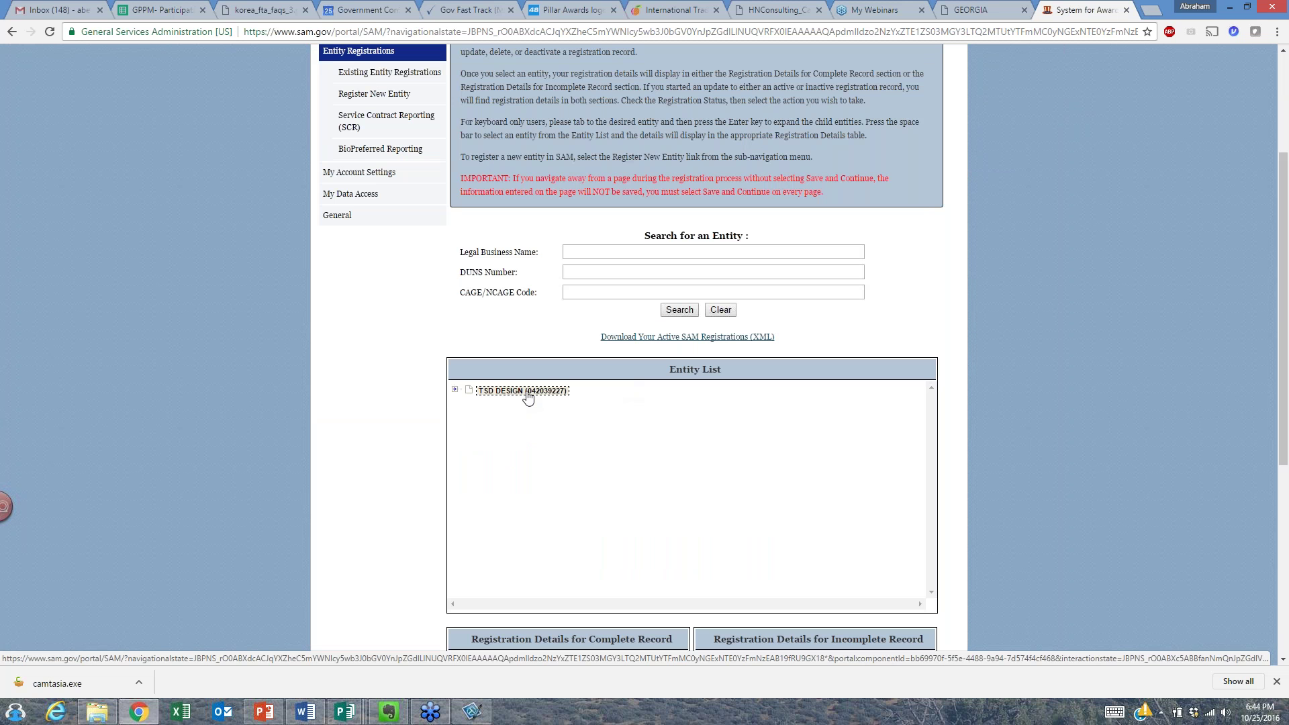
pyautogui.hotkey('ctrl', '+')
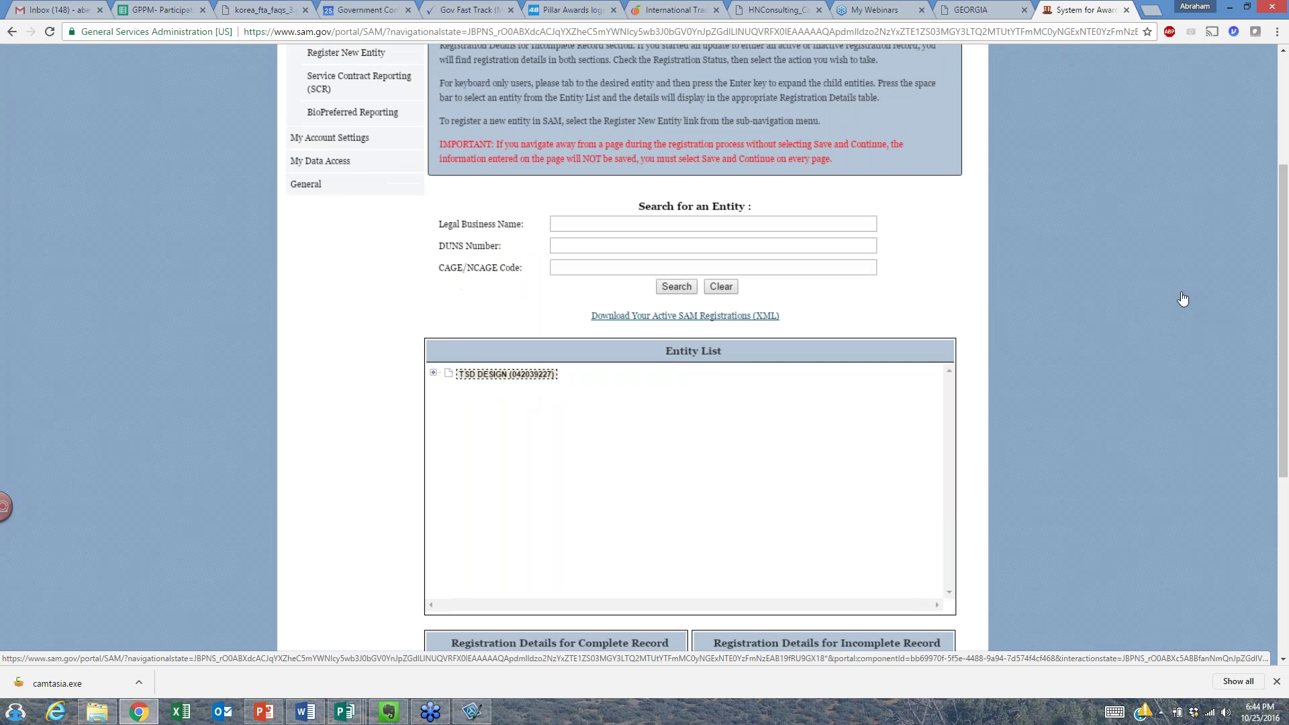
pyautogui.hotkey('ctrl', '+')
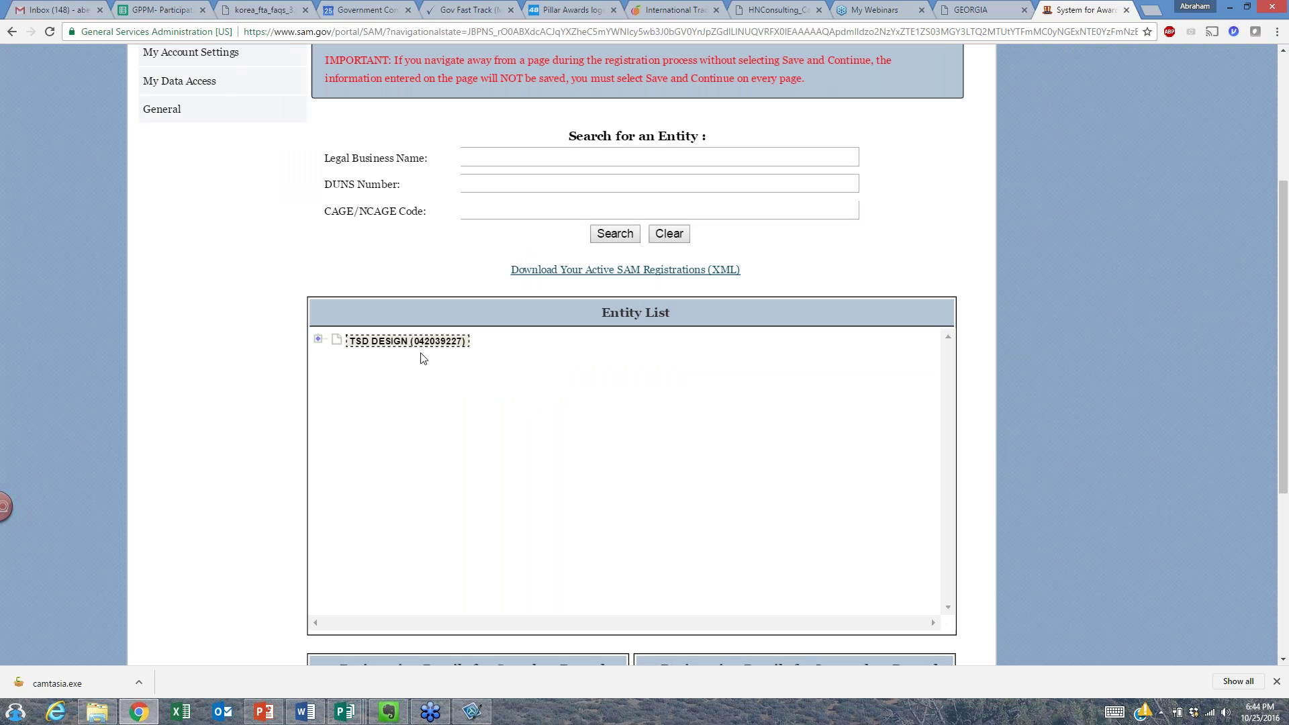
pyautogui.click(418, 343)
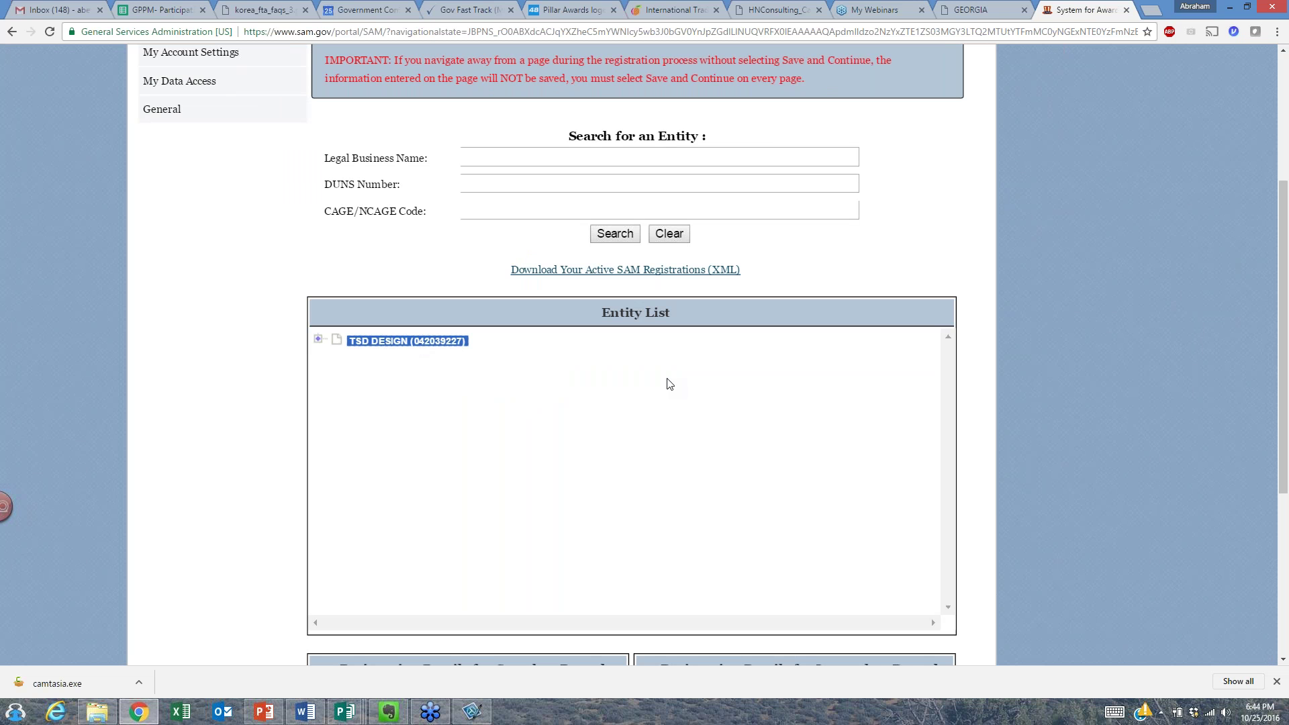
pyautogui.scroll(-3, 670, 384)
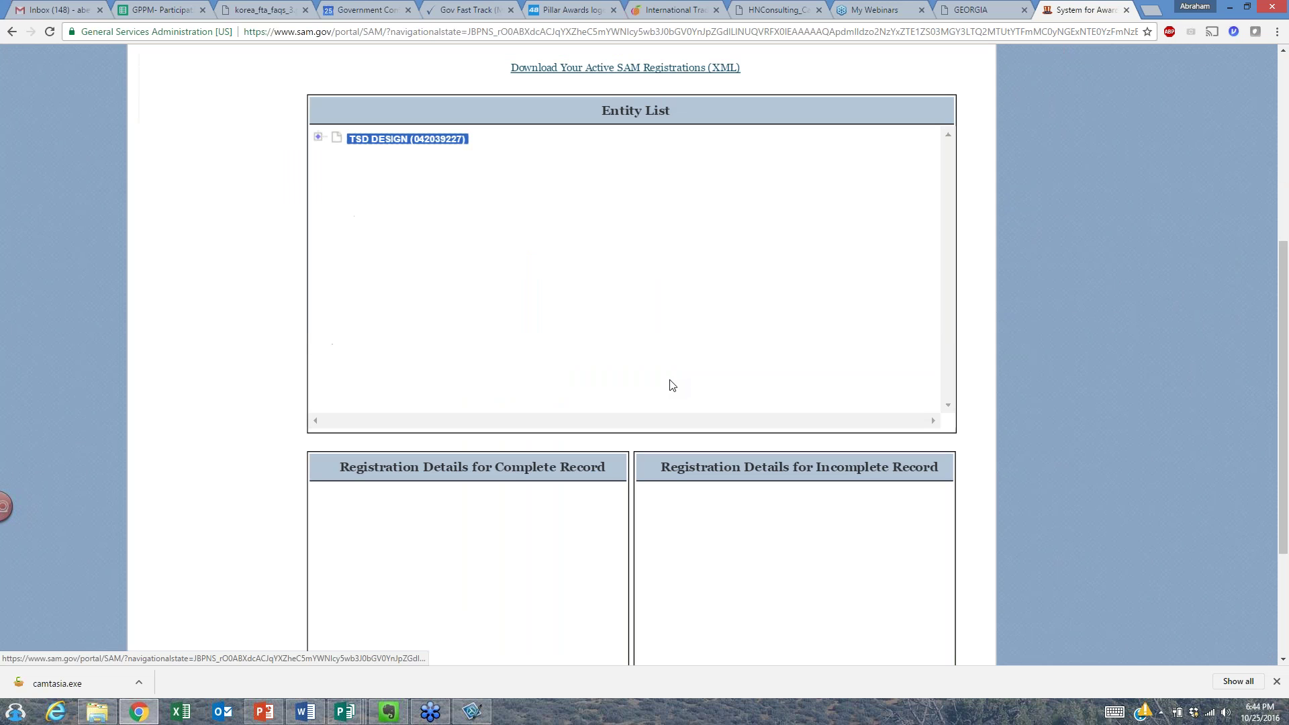
pyautogui.scroll(2, 671, 384)
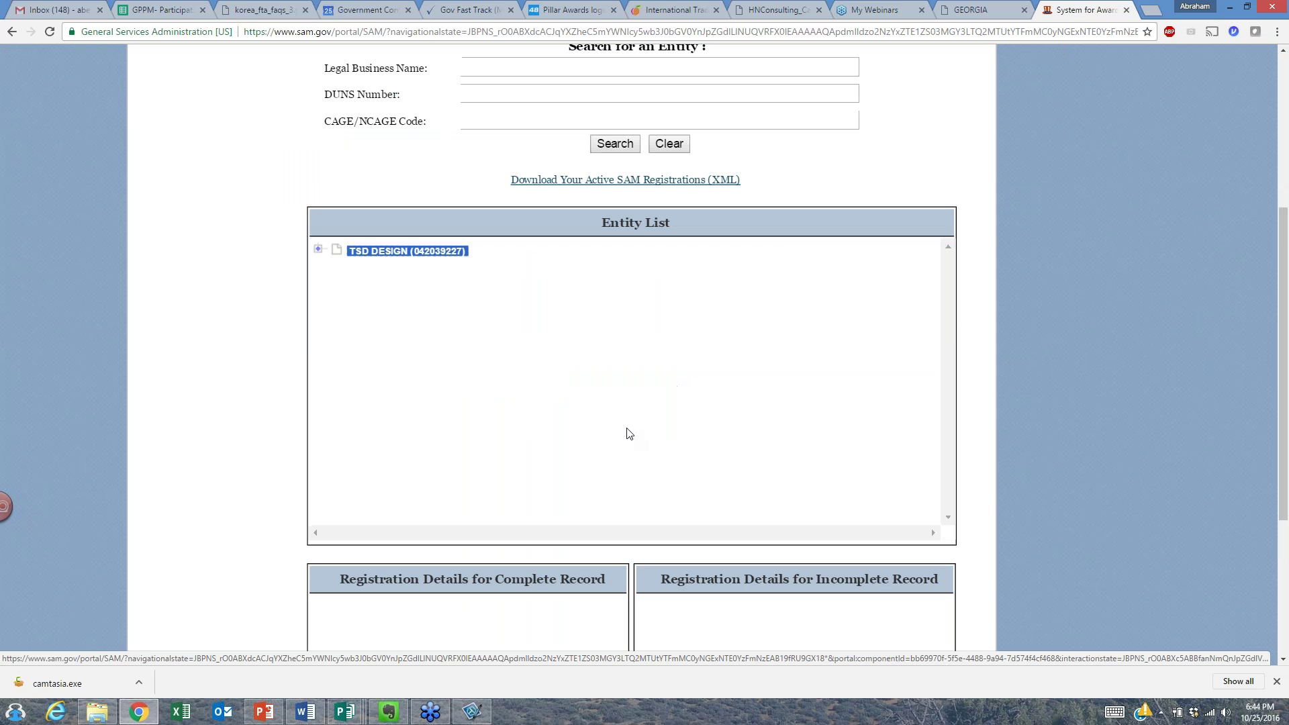
pyautogui.scroll(6, 628, 432)
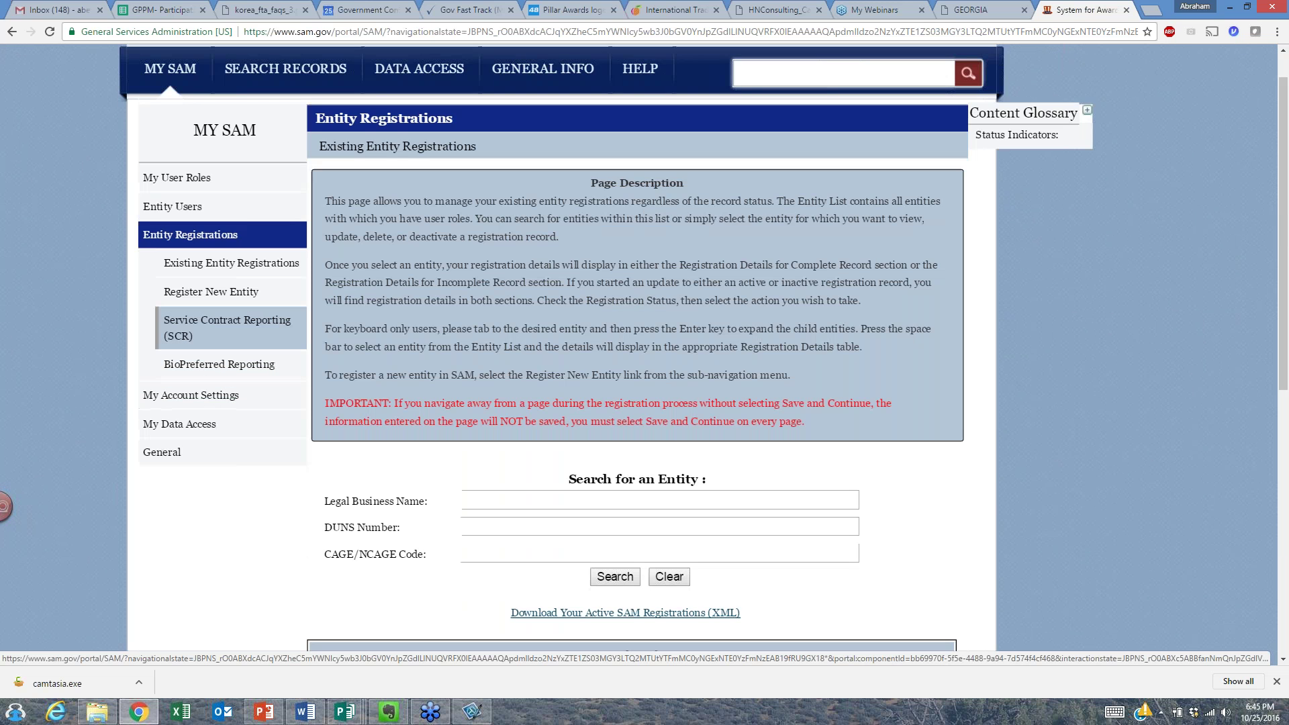
# Start updating TSD DESIGN's incomplete registration with Update Entity.
pyautogui.click(181, 208)
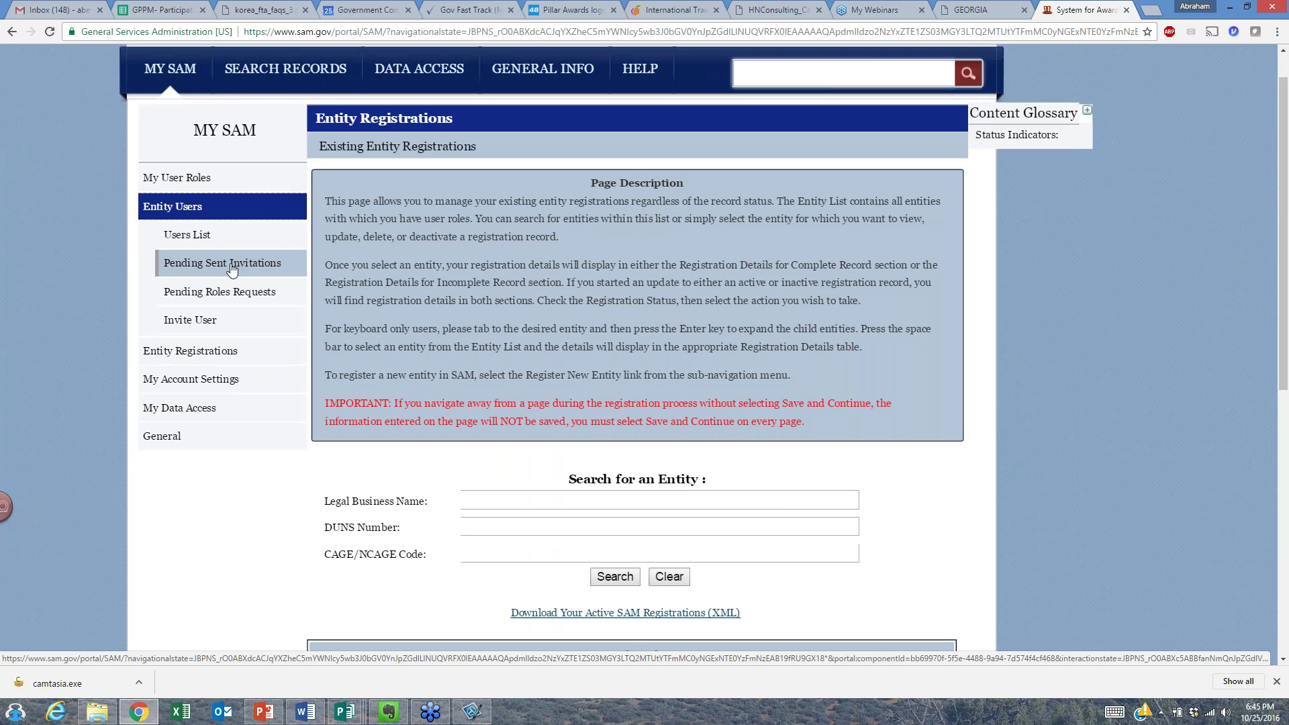
pyautogui.click(218, 357)
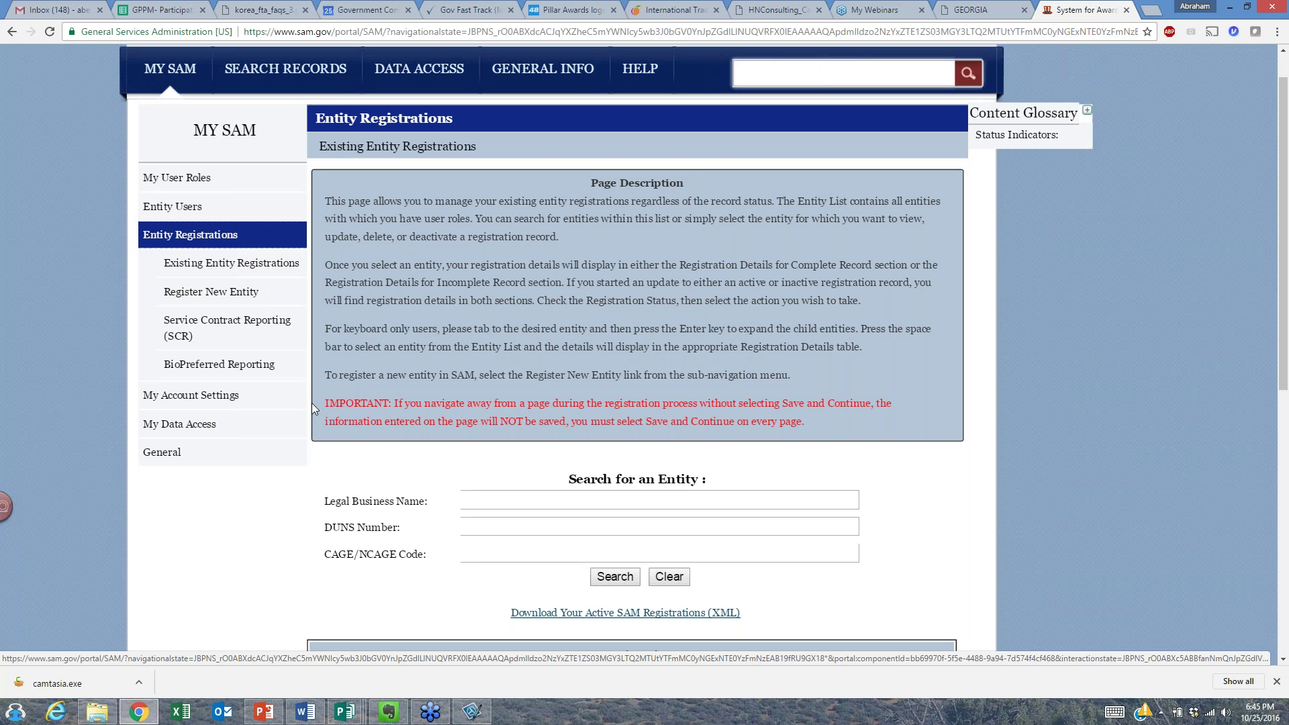
pyautogui.scroll(-2, 311, 402)
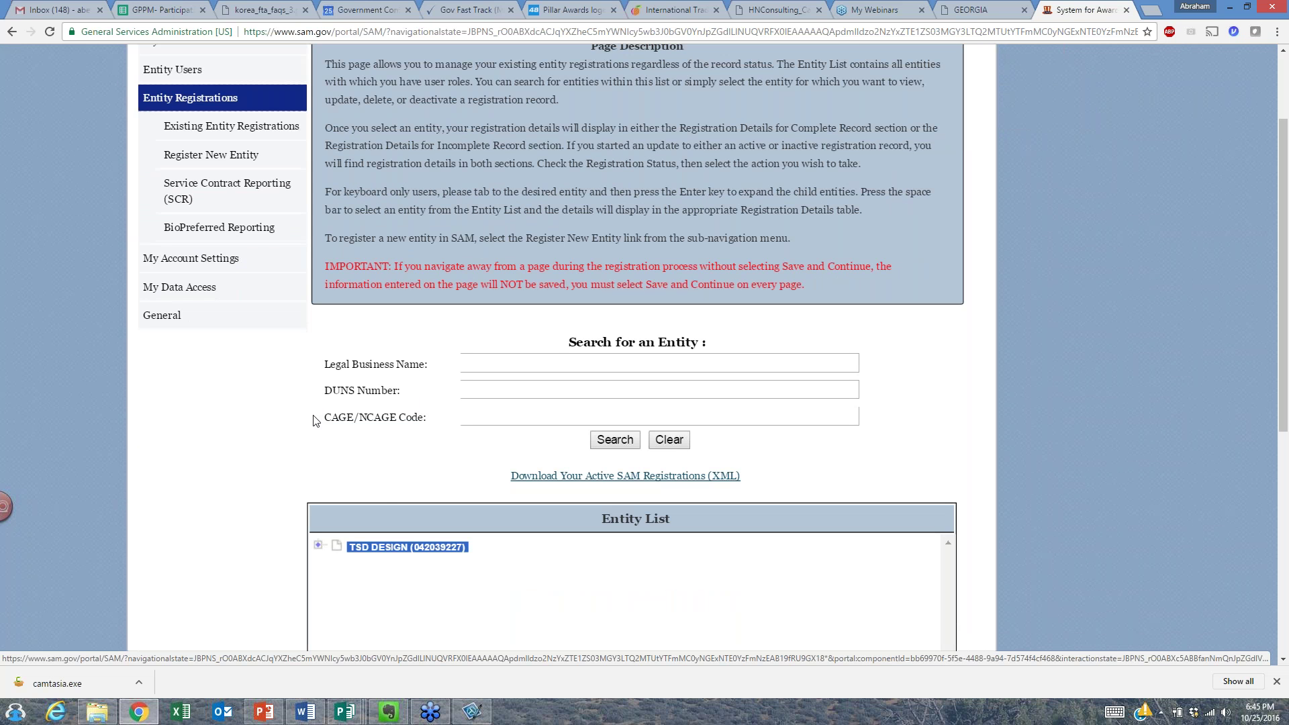
pyautogui.scroll(-6, 313, 421)
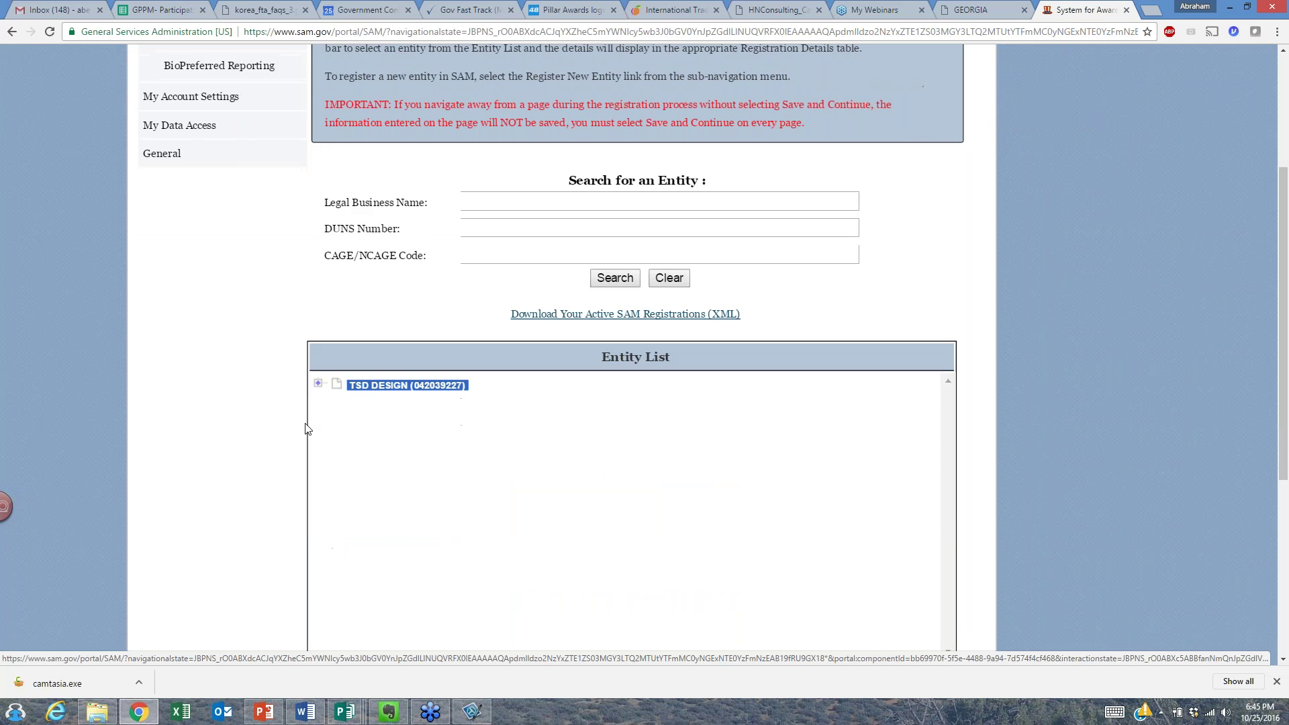
pyautogui.scroll(-3, 328, 438)
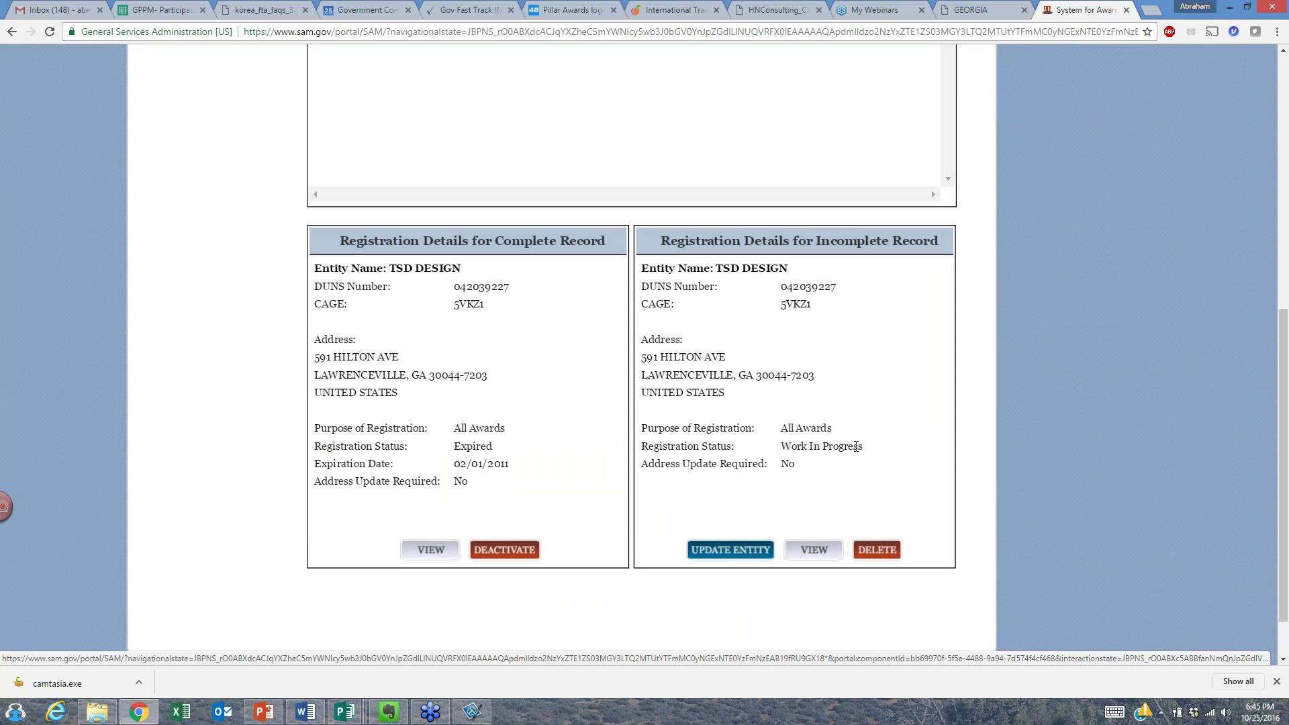
pyautogui.click(730, 549)
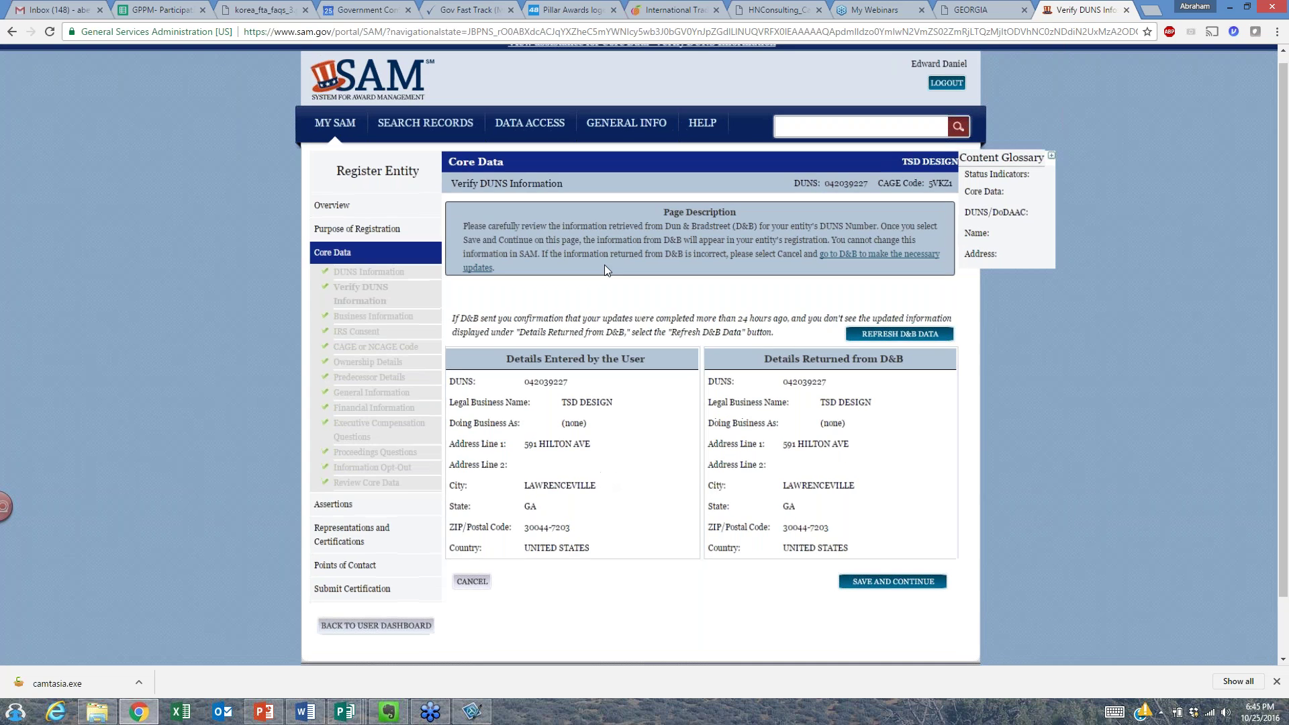
# Expand Points of Contact in the registration sidebar to reveal the POC Details step.
pyautogui.hotkey('ctrl', '+')
pyautogui.hotkey('ctrl', '+')
pyautogui.hotkey('ctrl', '+')
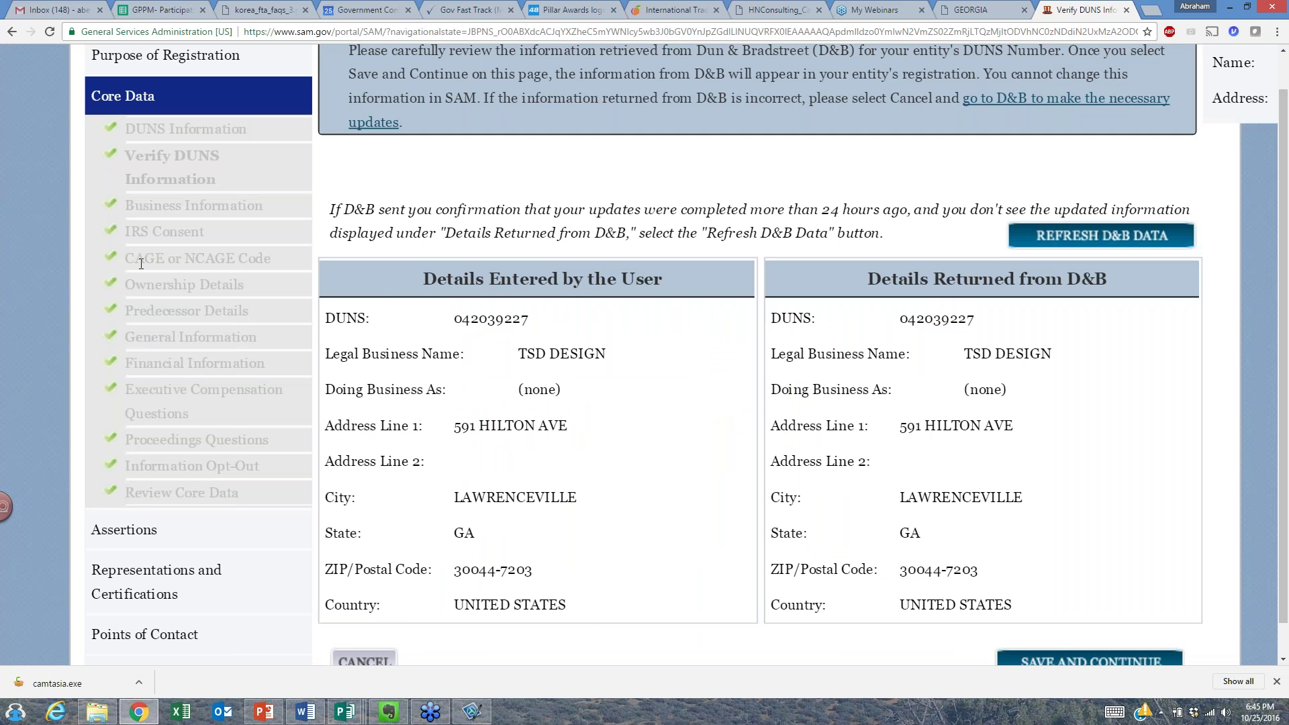
pyautogui.scroll(-3, 141, 264)
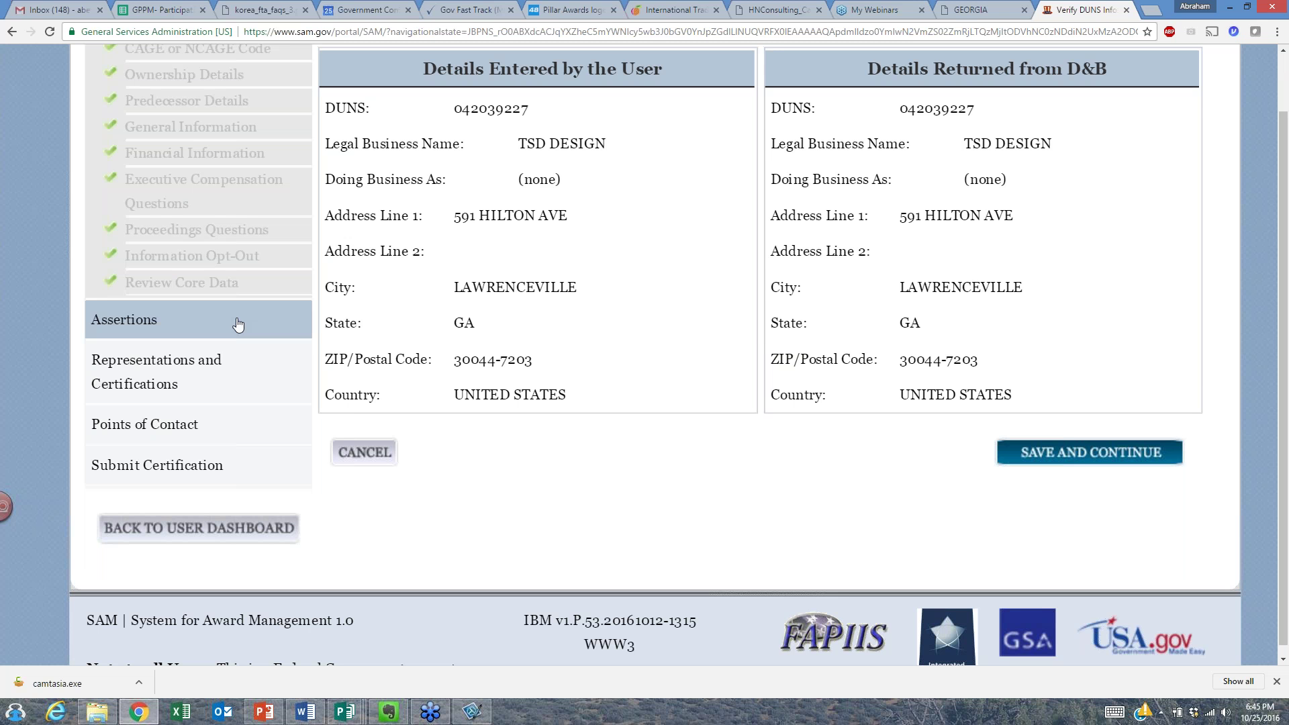
pyautogui.click(149, 430)
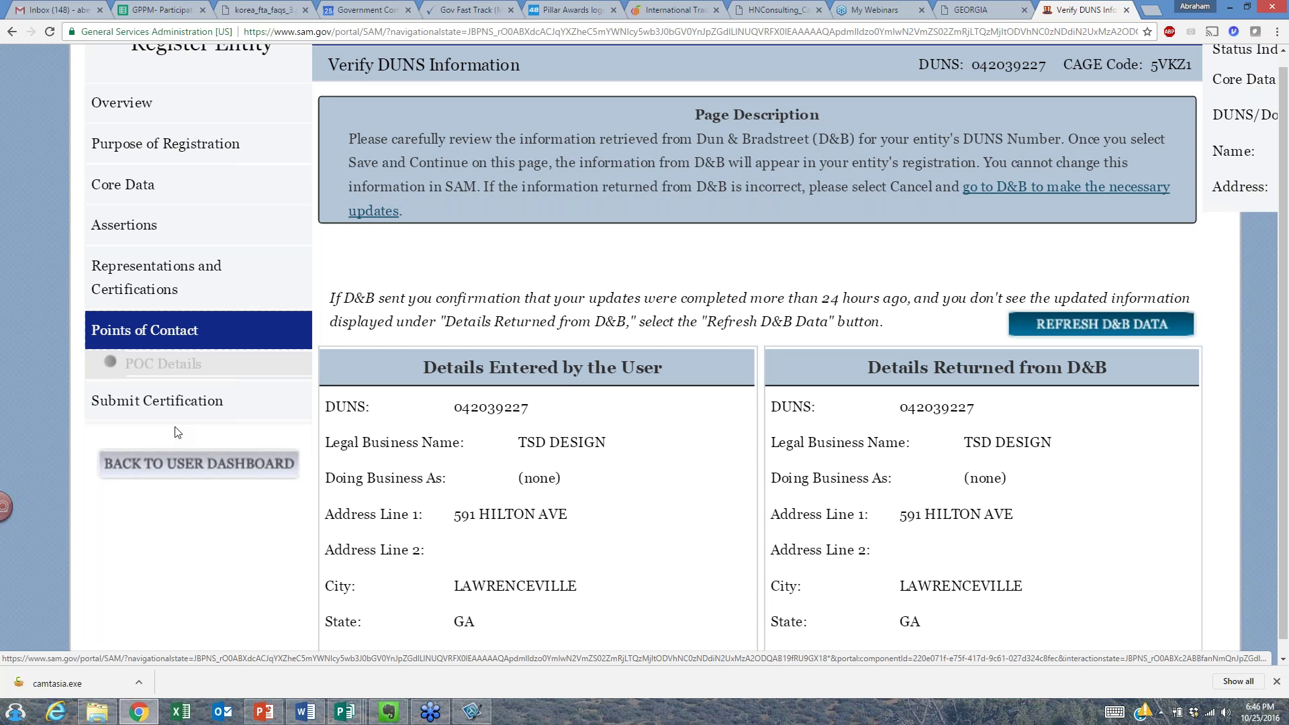
# Load dsbs.sba.gov in a new tab, then return to the SAM Verify DUNS tab.
pyautogui.click(1152, 9)
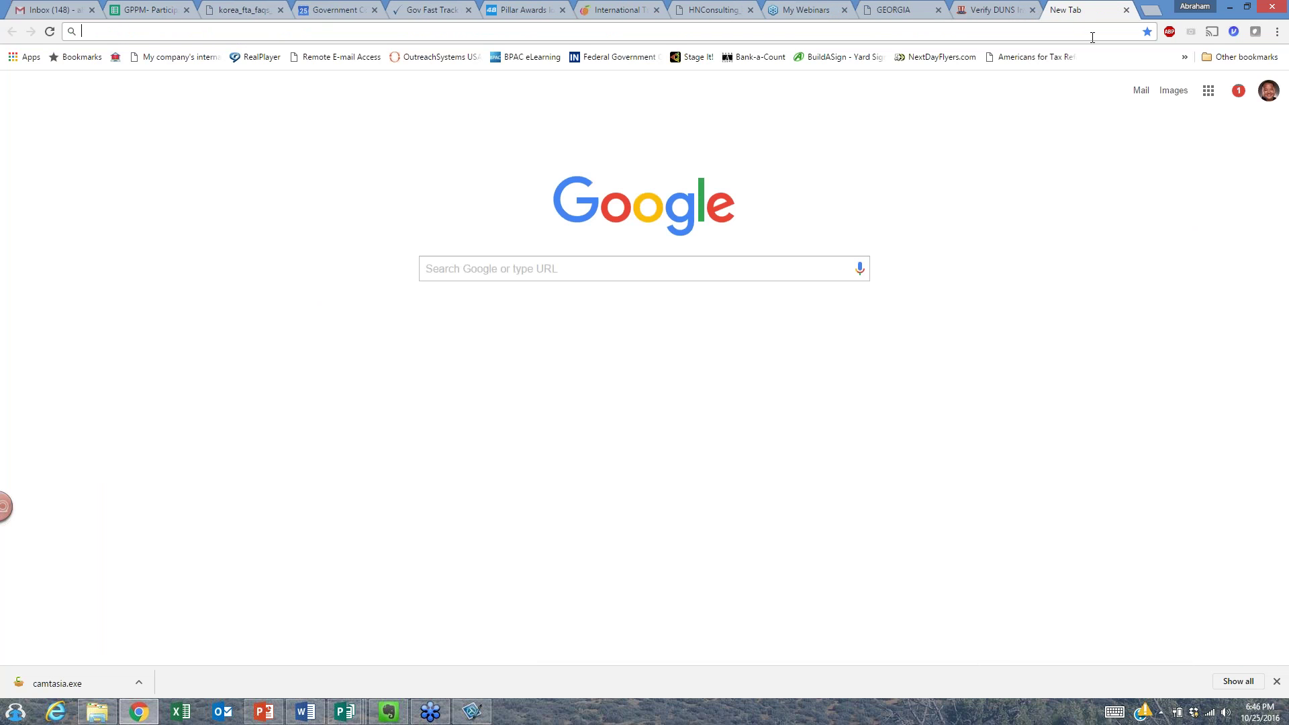
pyautogui.write('dsbs.sba.gov')
pyautogui.press('Return')
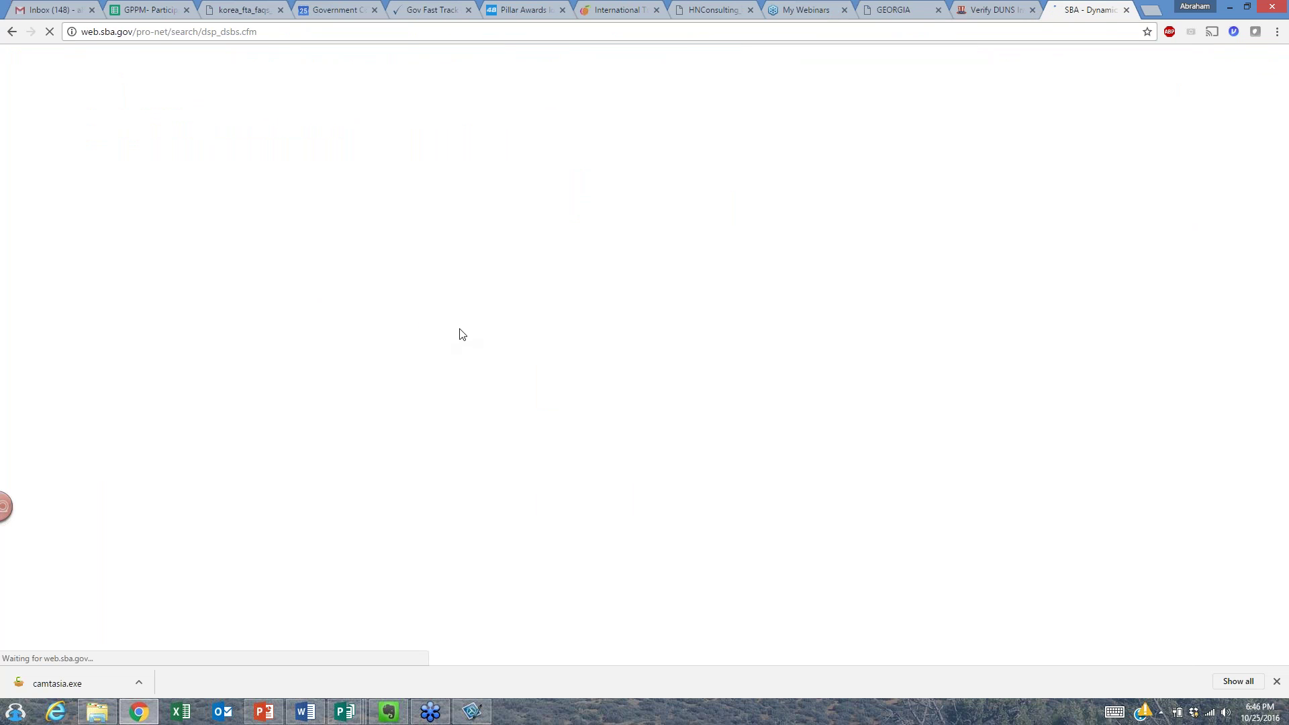
pyautogui.hotkey('ctrl', '+')
pyautogui.hotkey('ctrl', '+')
pyautogui.hotkey('ctrl', '+')
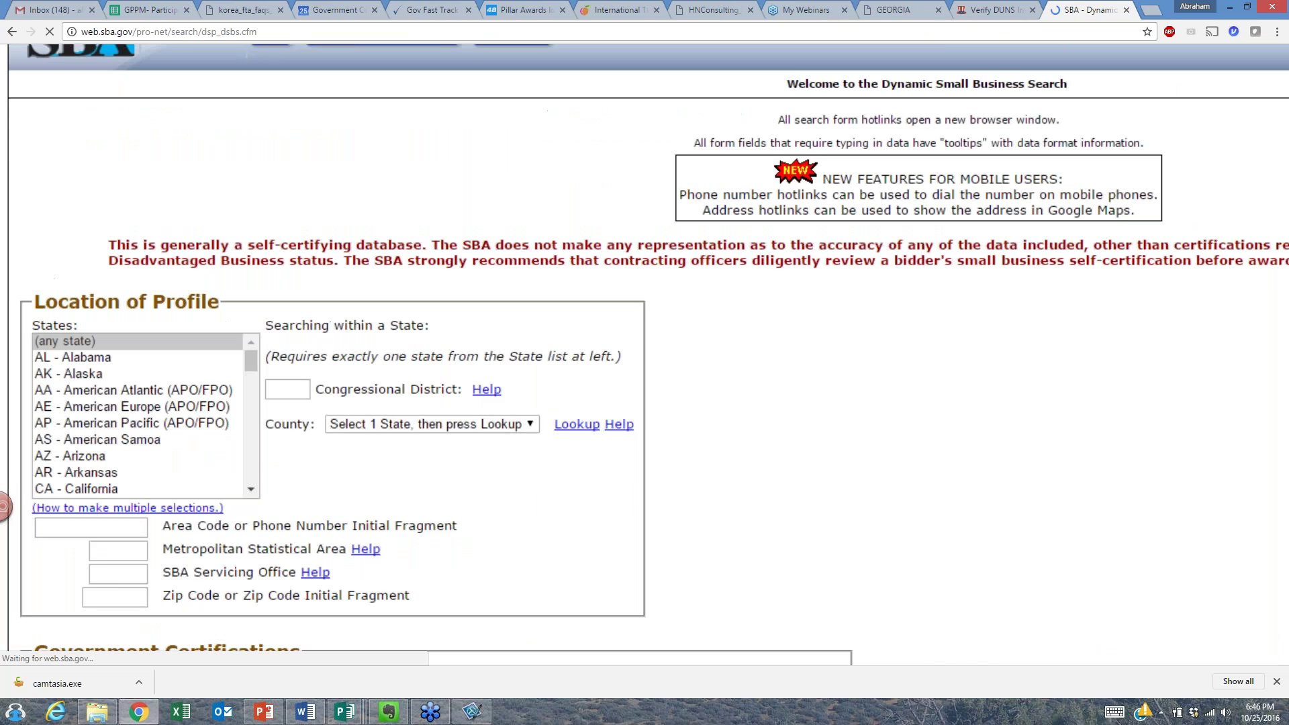
pyautogui.click(1000, 11)
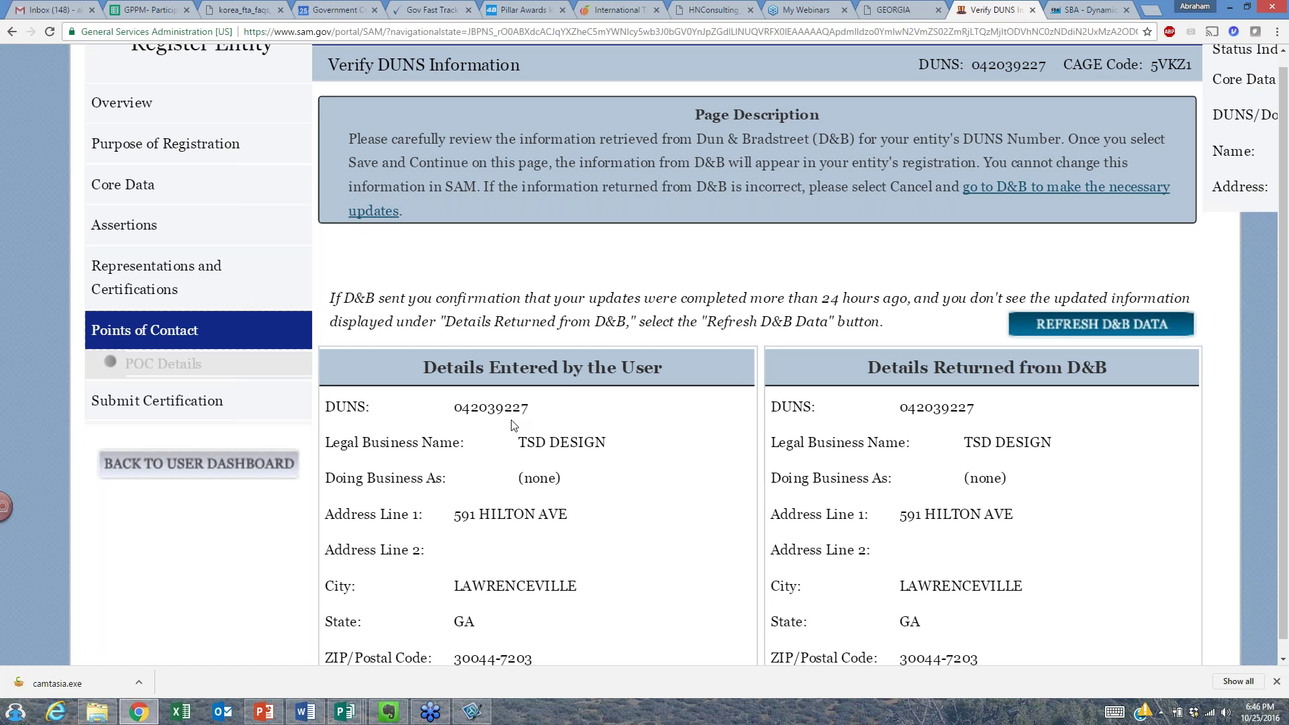
# Accept the D&B details on Verify DUNS Information and continue.
pyautogui.scroll(-1, 514, 426)
pyautogui.scroll(-1, 514, 425)
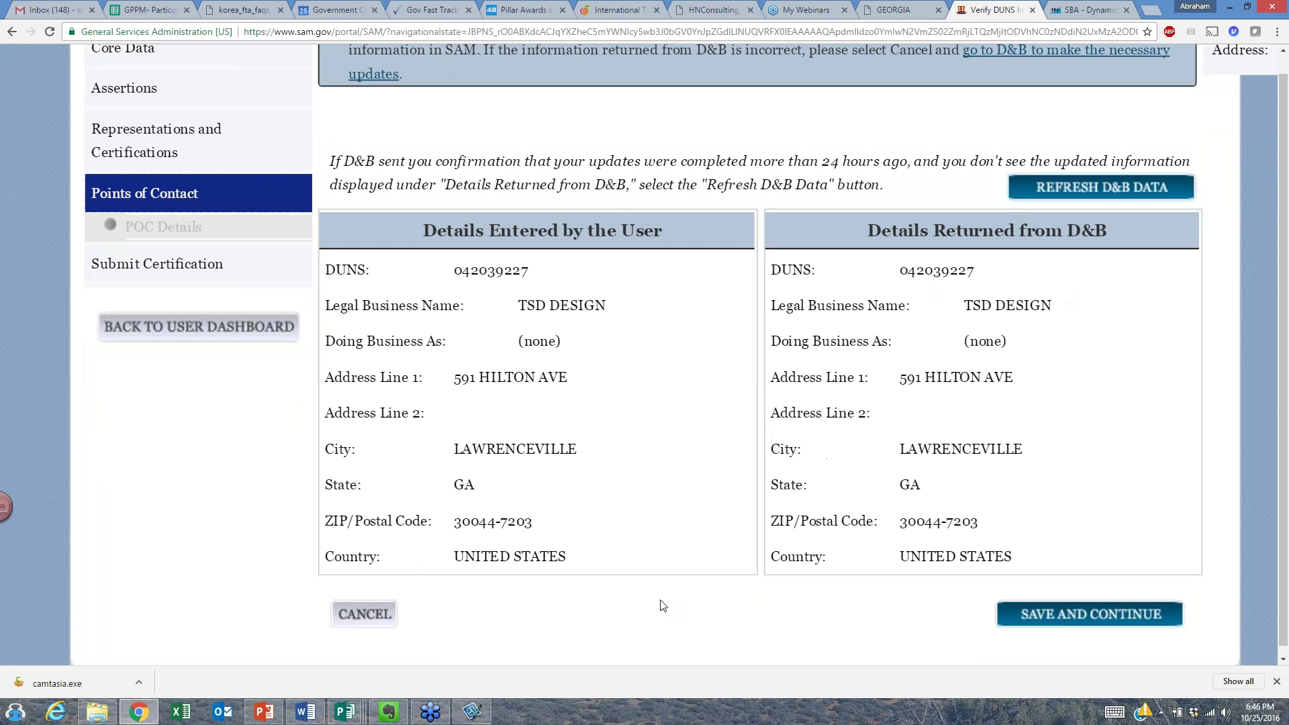
pyautogui.click(1044, 615)
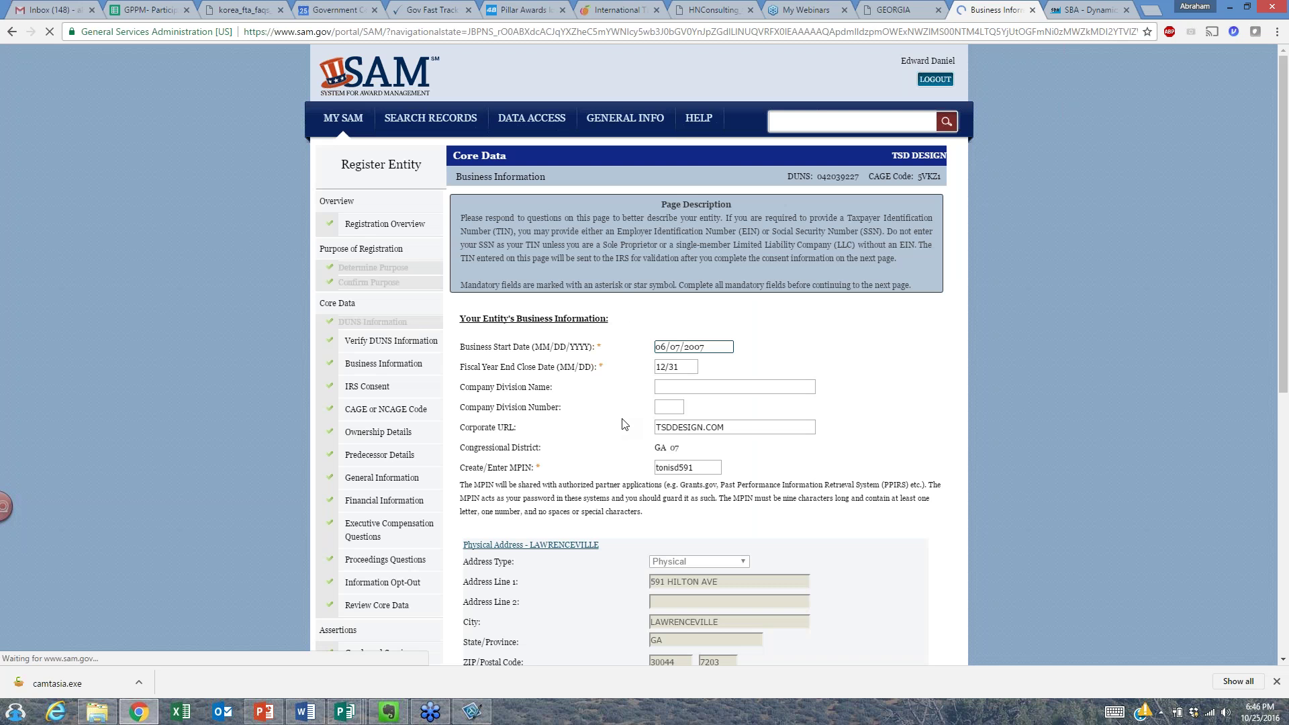
pyautogui.scroll(-4, 624, 424)
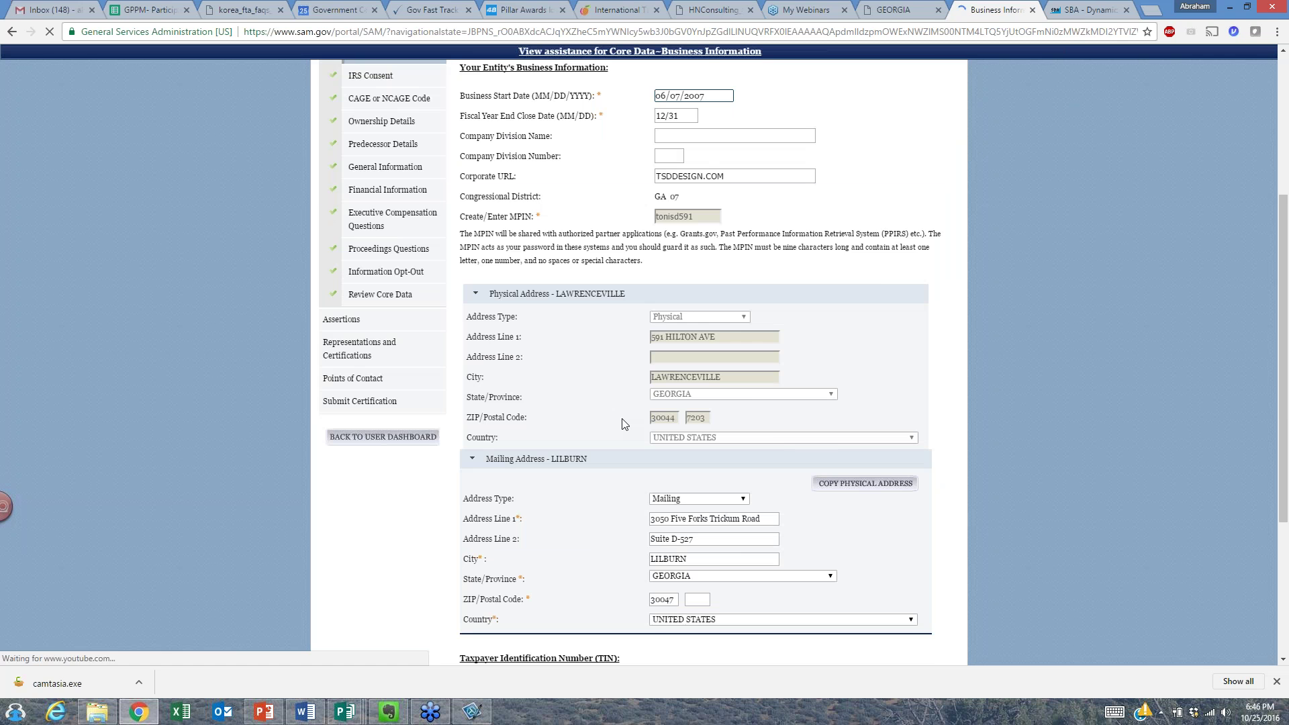
pyautogui.click(655, 372)
pyautogui.write('www')
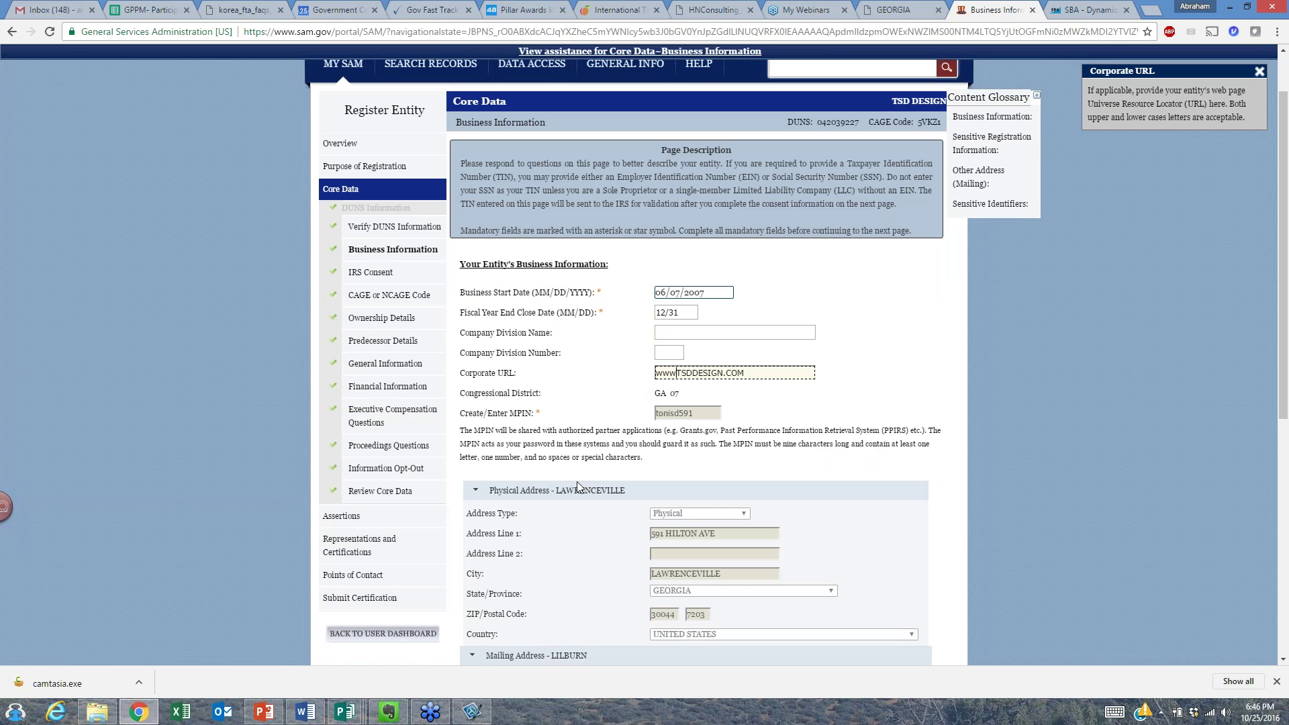
pyautogui.write('.')
pyautogui.moveTo(734, 373)
pyautogui.mouseDown()
pyautogui.moveTo(746, 373)
pyautogui.moveTo(727, 374)
pyautogui.mouseUp()
pyautogui.write('com')
pyautogui.click(747, 399)
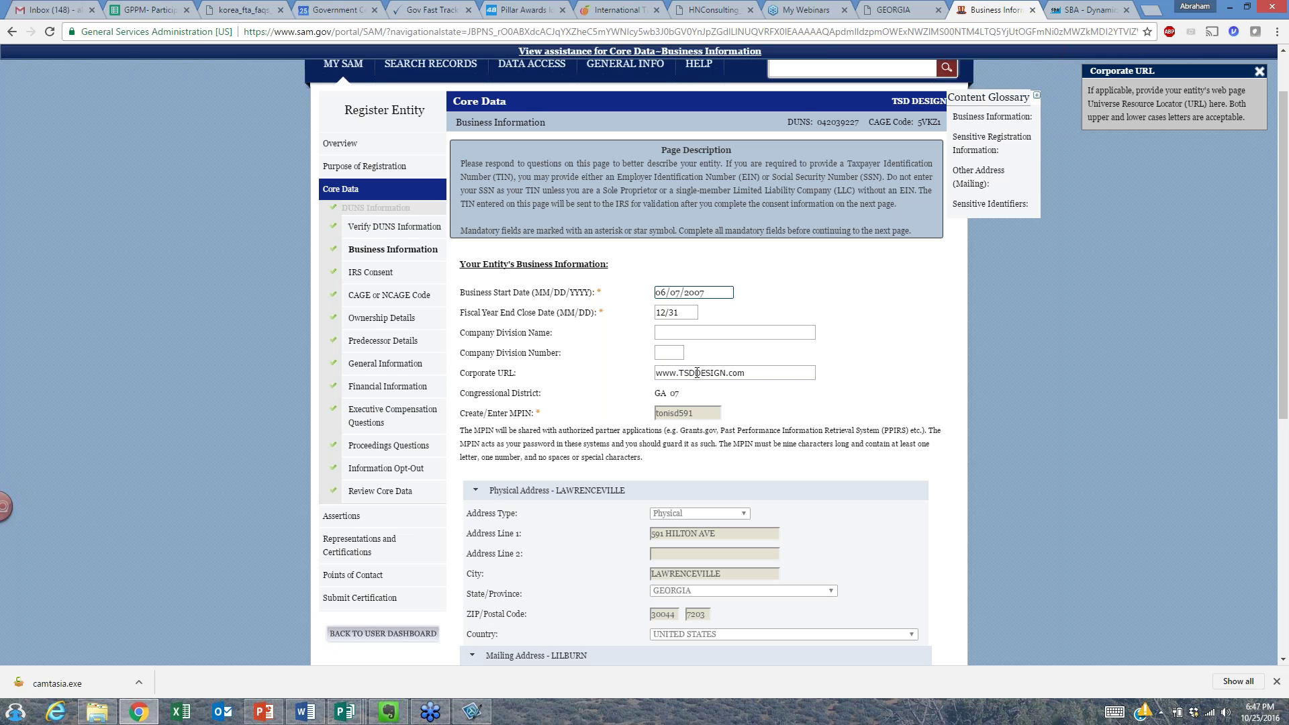
pyautogui.moveTo(695, 373); pyautogui.dragTo(726, 373)
pyautogui.write('Design')
pyautogui.click(714, 410)
pyautogui.scroll(-1, 552, 396)
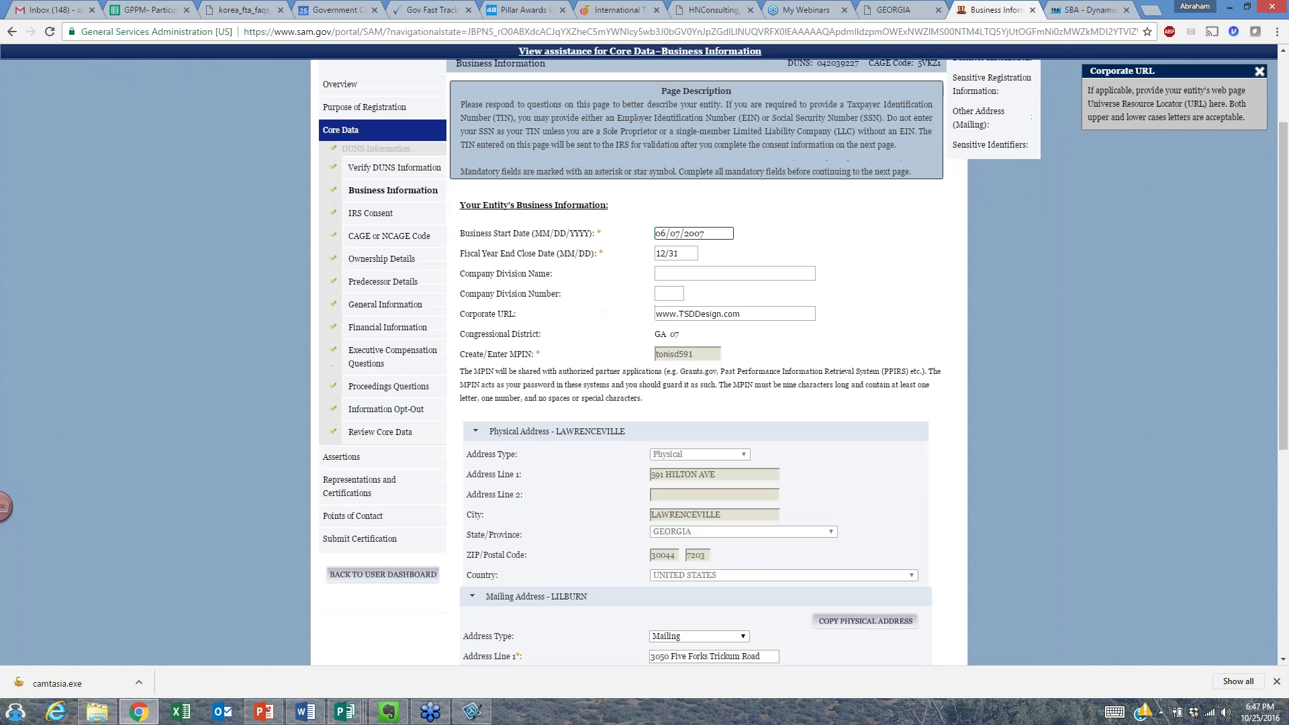
pyautogui.scroll(-6, 732, 430)
pyautogui.click(883, 546)
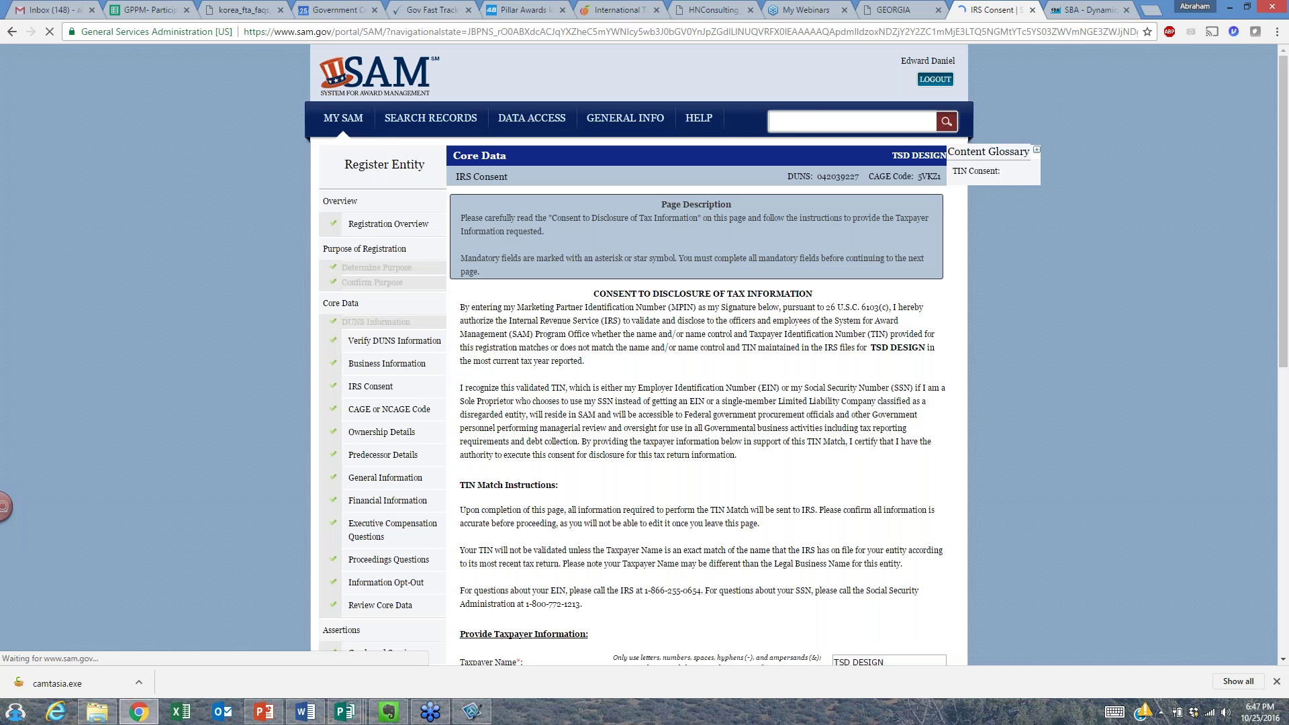
# Save the IRS Consent and CAGE or NCAGE Code pages unchanged.
pyautogui.scroll(-6, 736, 345)
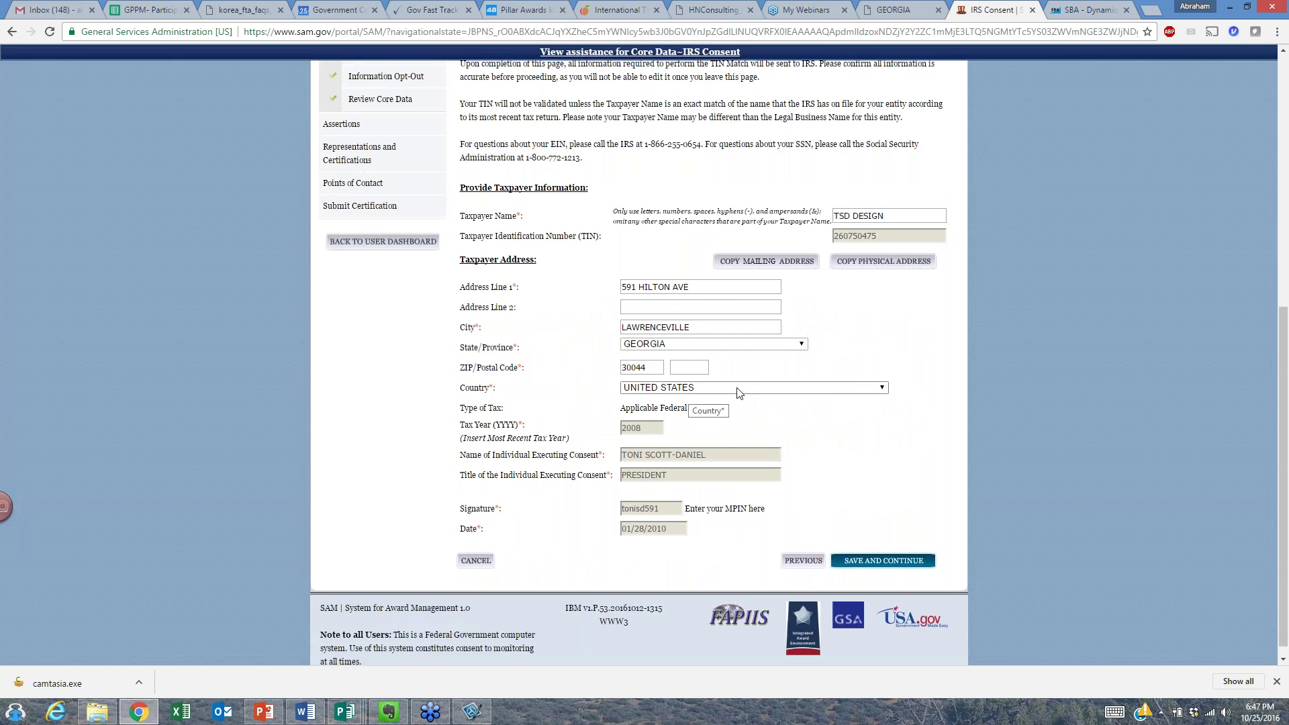
pyautogui.click(883, 560)
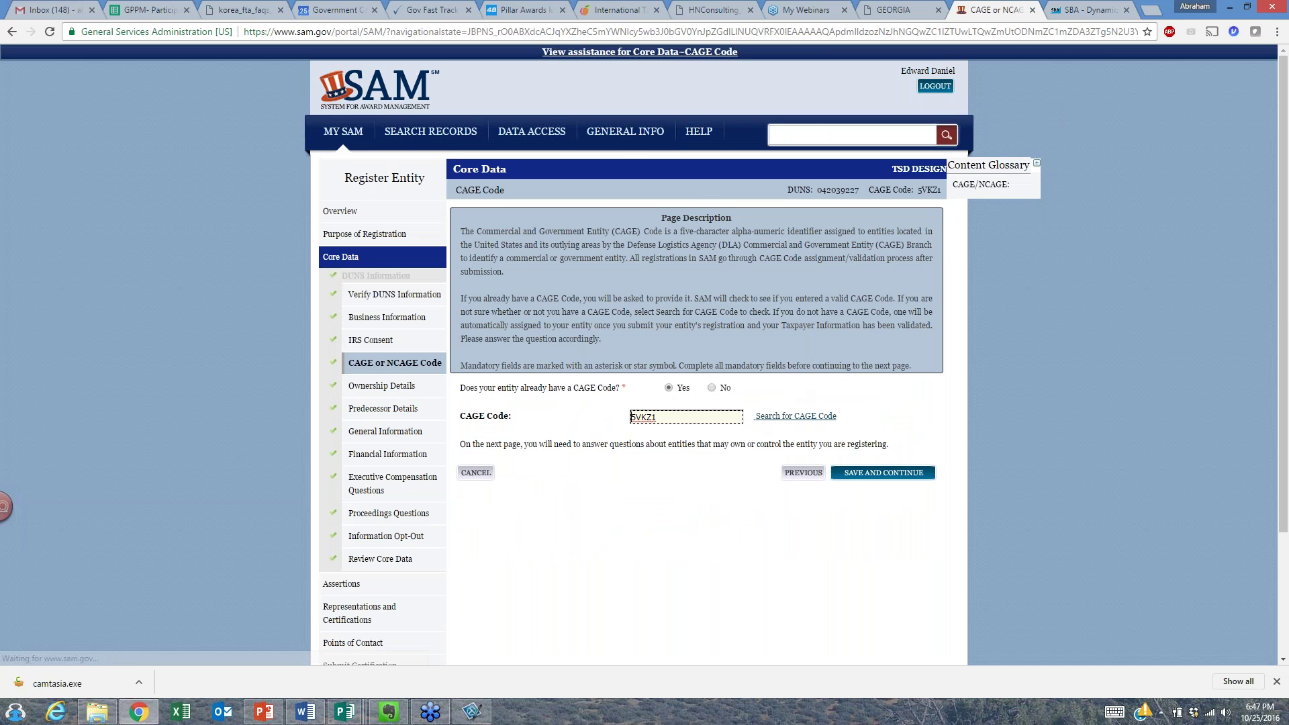
pyautogui.scroll(-3, 833, 345)
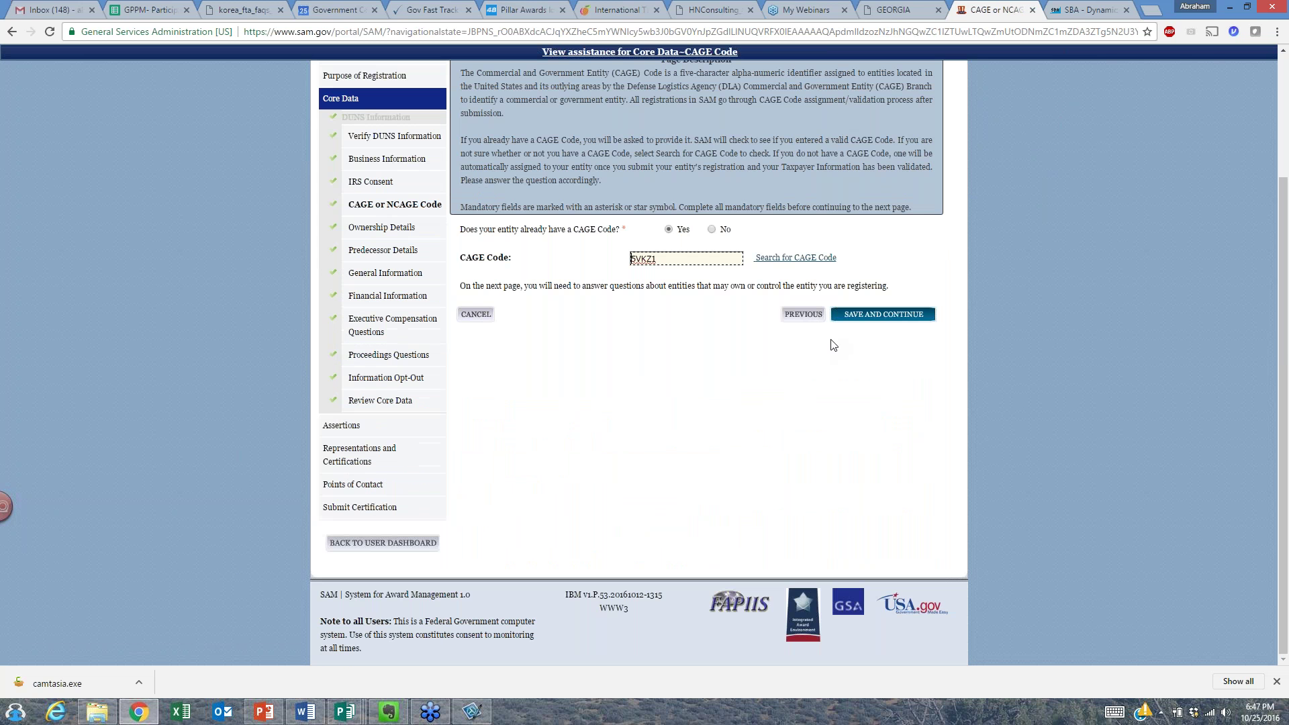
pyautogui.click(839, 315)
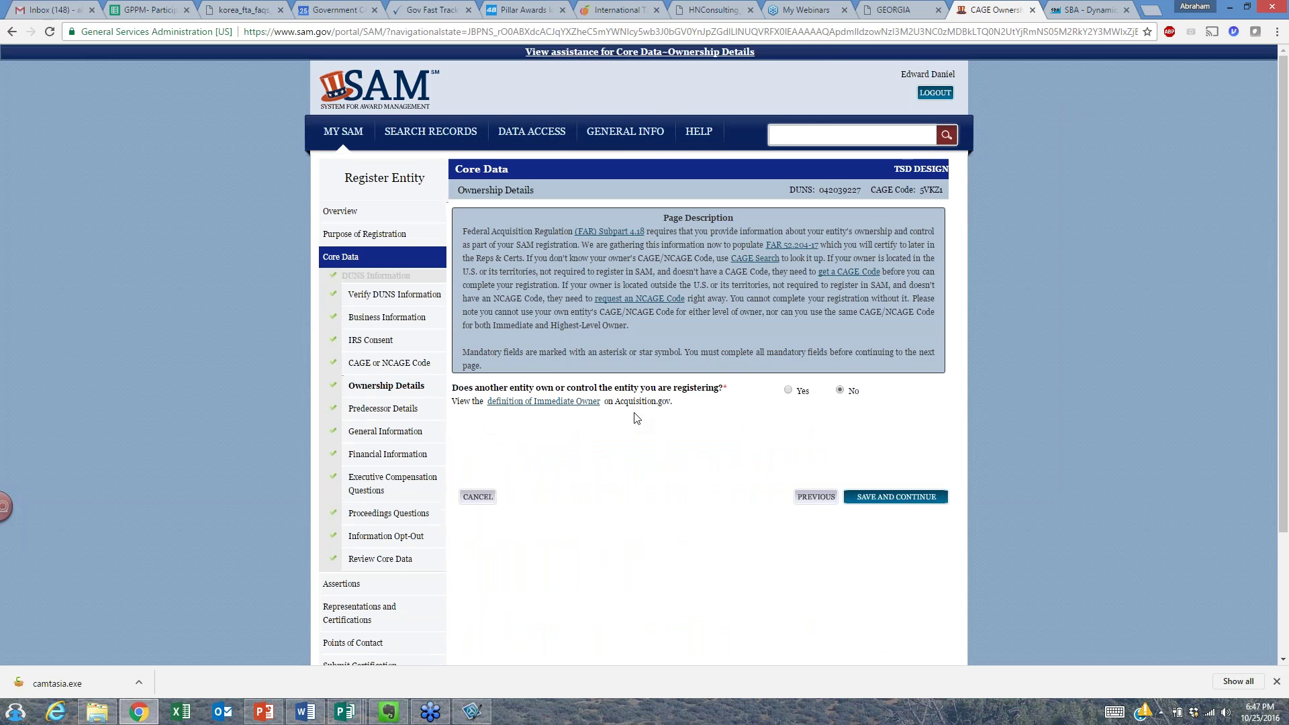
# Save Ownership Details and Predecessor Details, both answered No.
pyautogui.hotkey('ctrl', '+')
pyautogui.hotkey('ctrl', '+')
pyautogui.hotkey('ctrl', '+')
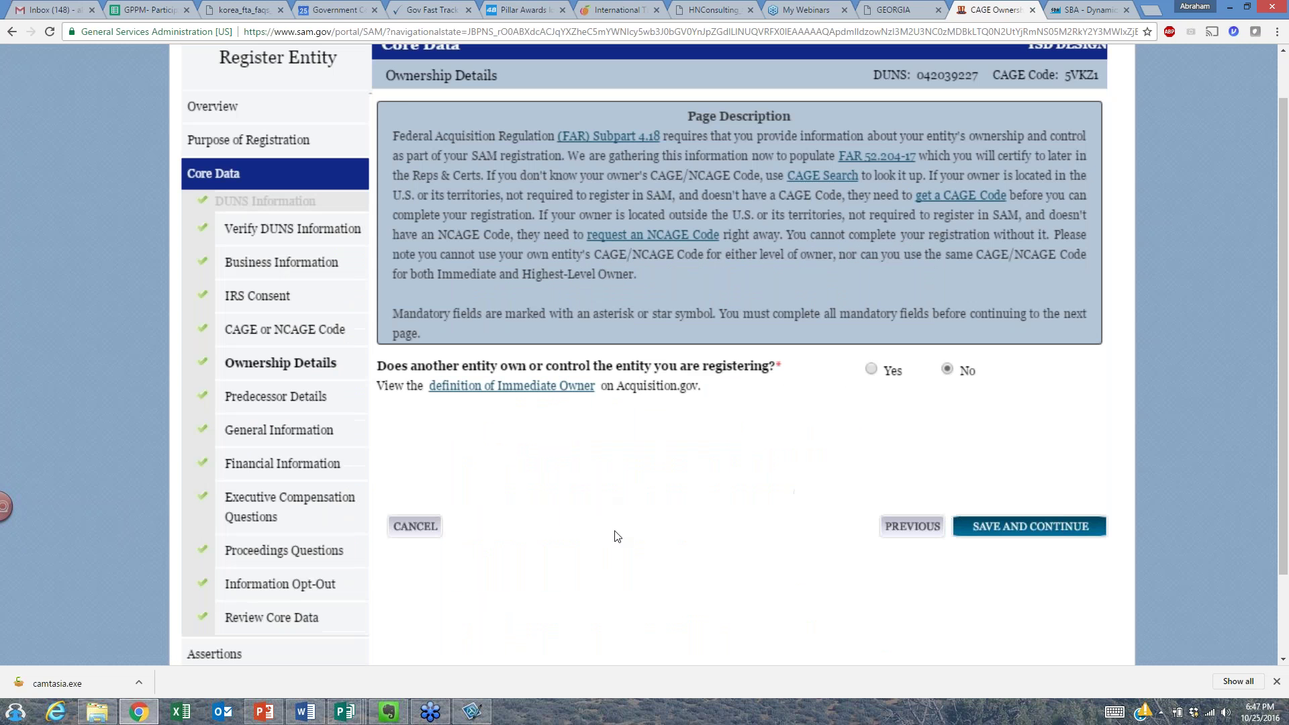
pyautogui.hotkey('ctrl', '+')
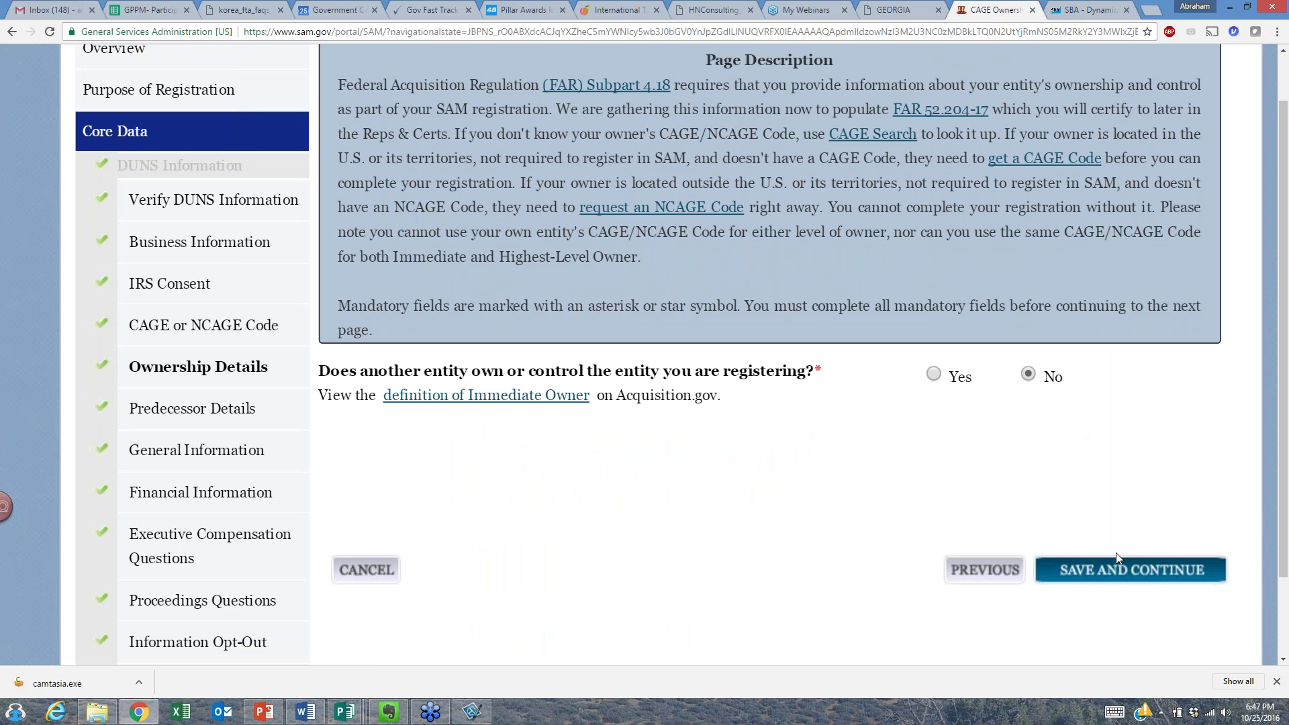
pyautogui.click(1107, 567)
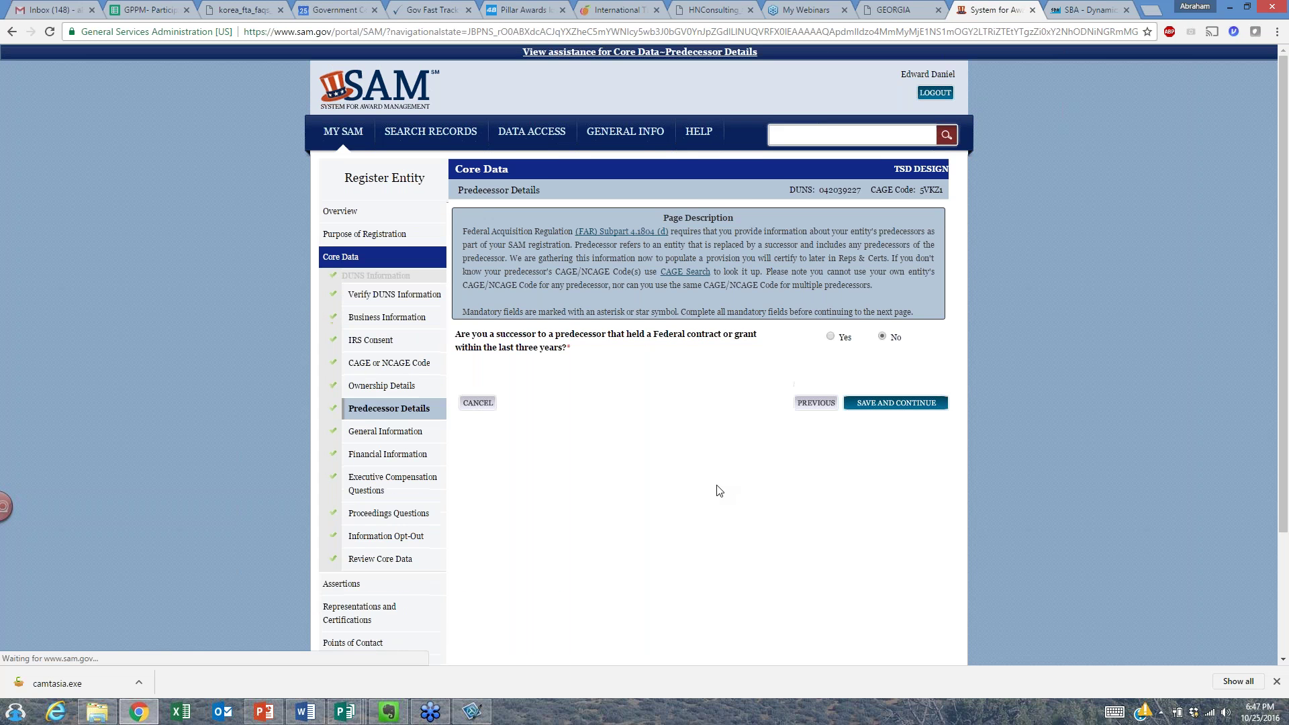
pyautogui.click(896, 402)
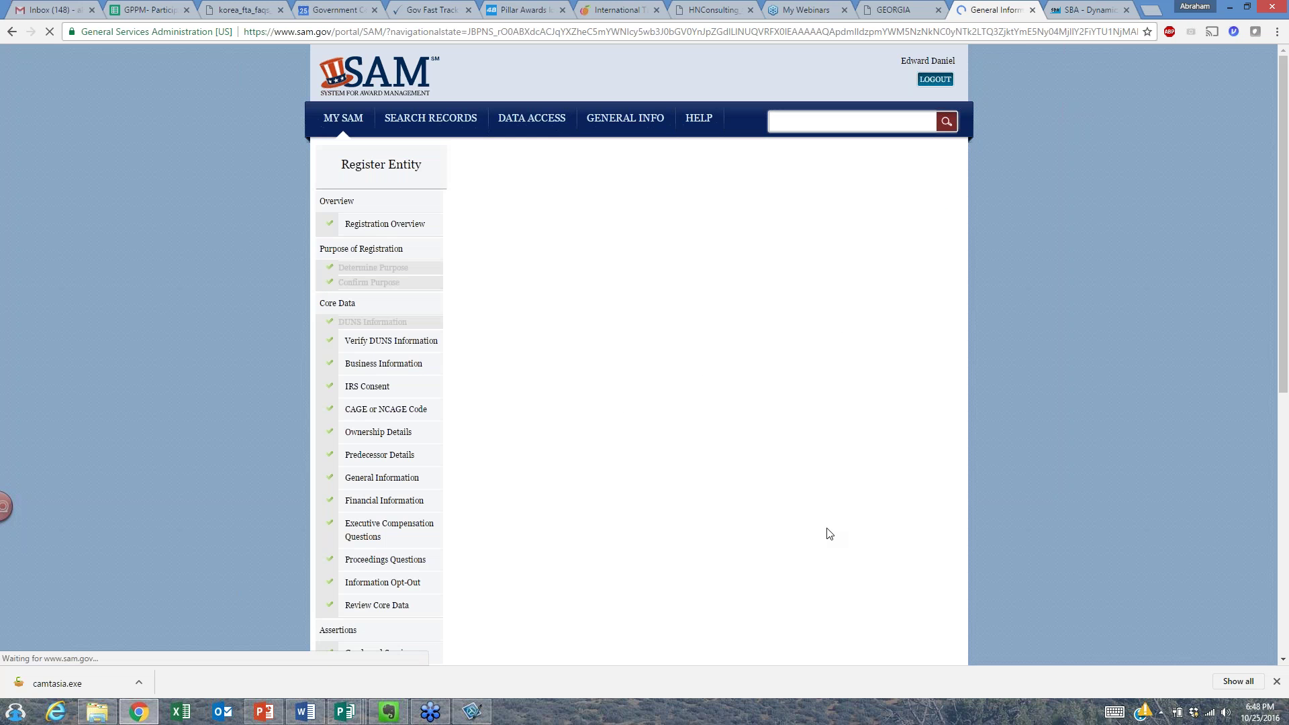